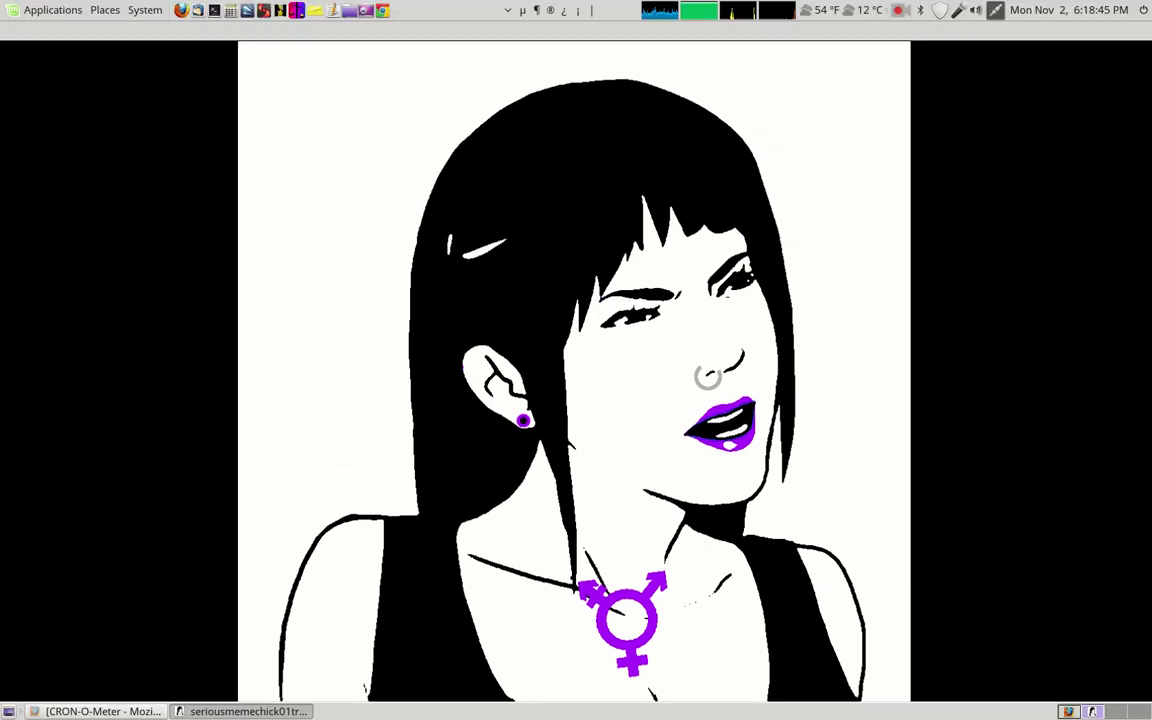
Read the diary's Calories Summary: carbs 1127 of 1674 kcal eaten, BMR 2278 of 2780 kcal burned
key(alt+Tab)
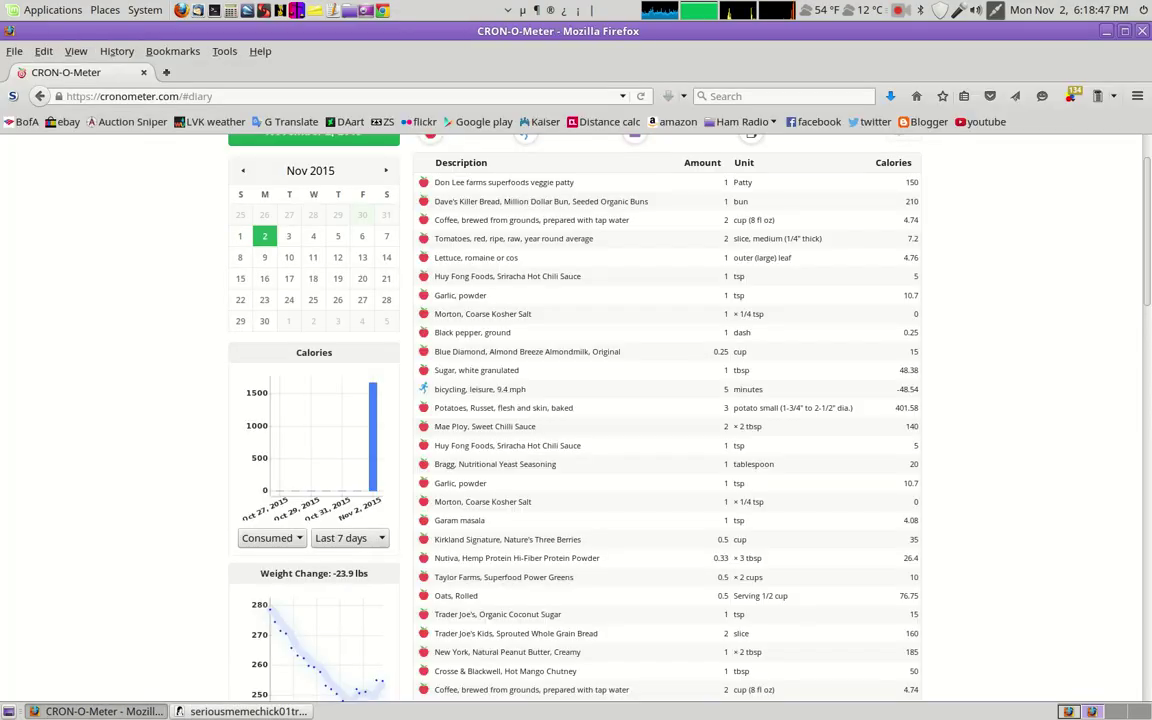
scroll(270, 690, up, 2)
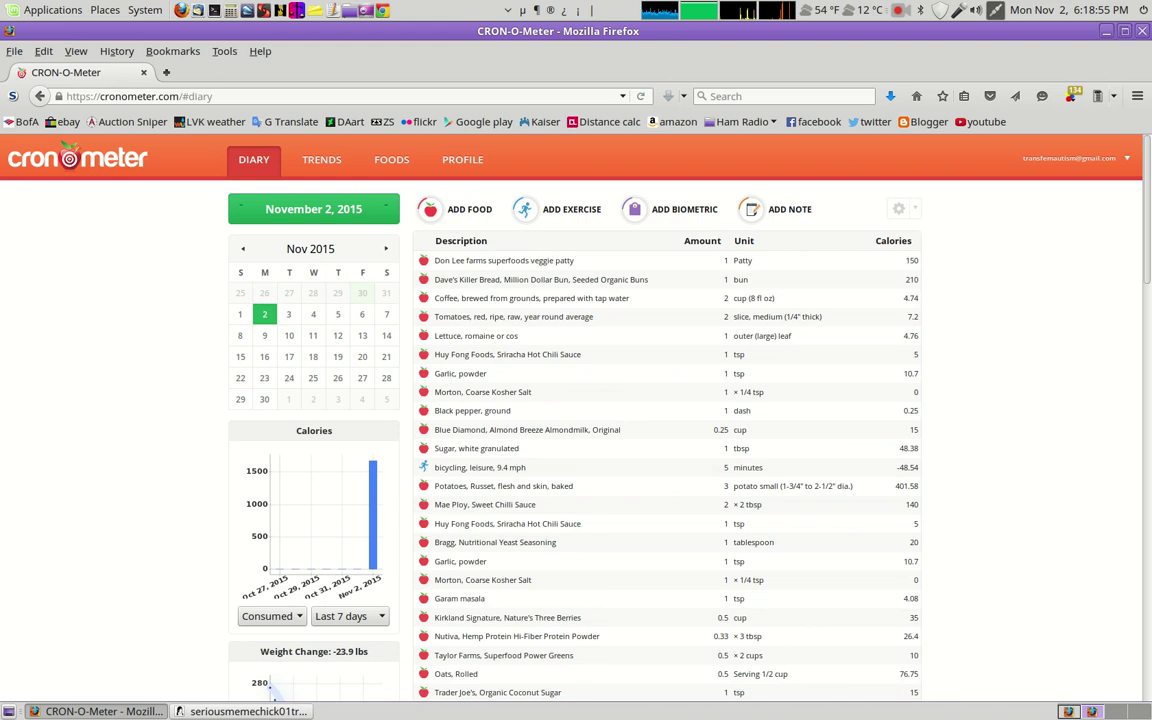
scroll(271, 692, down, 2)
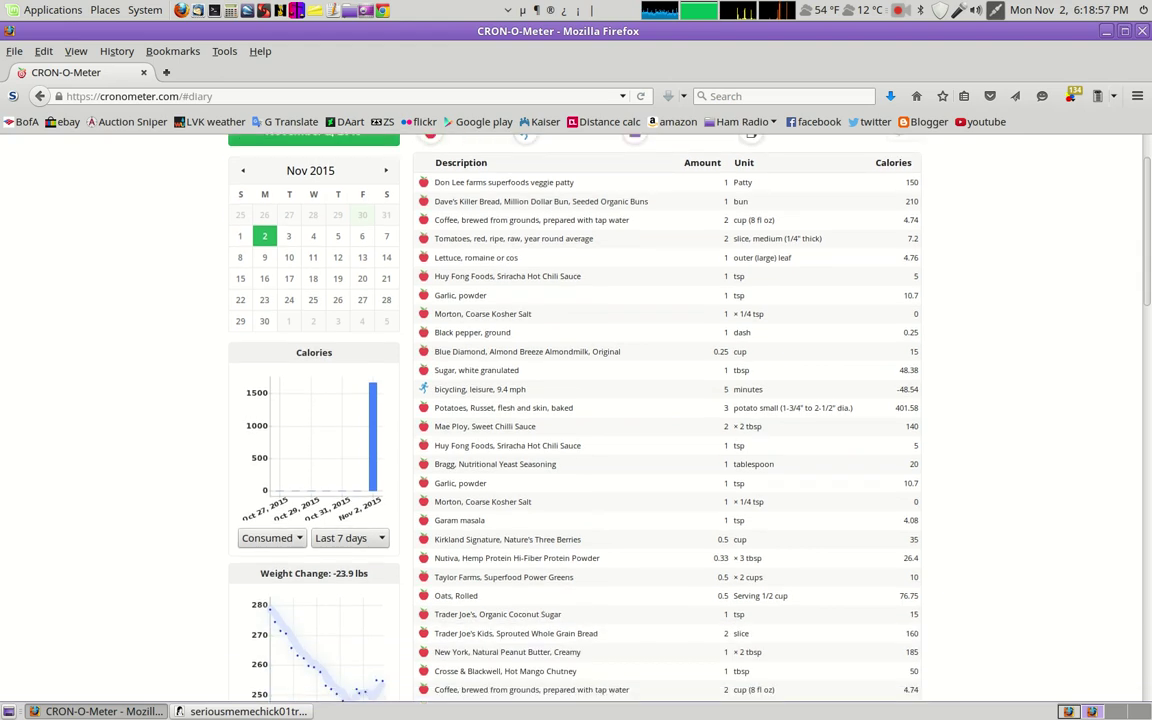
scroll(570, 420, down, 2)
scroll(570, 400, down, 3)
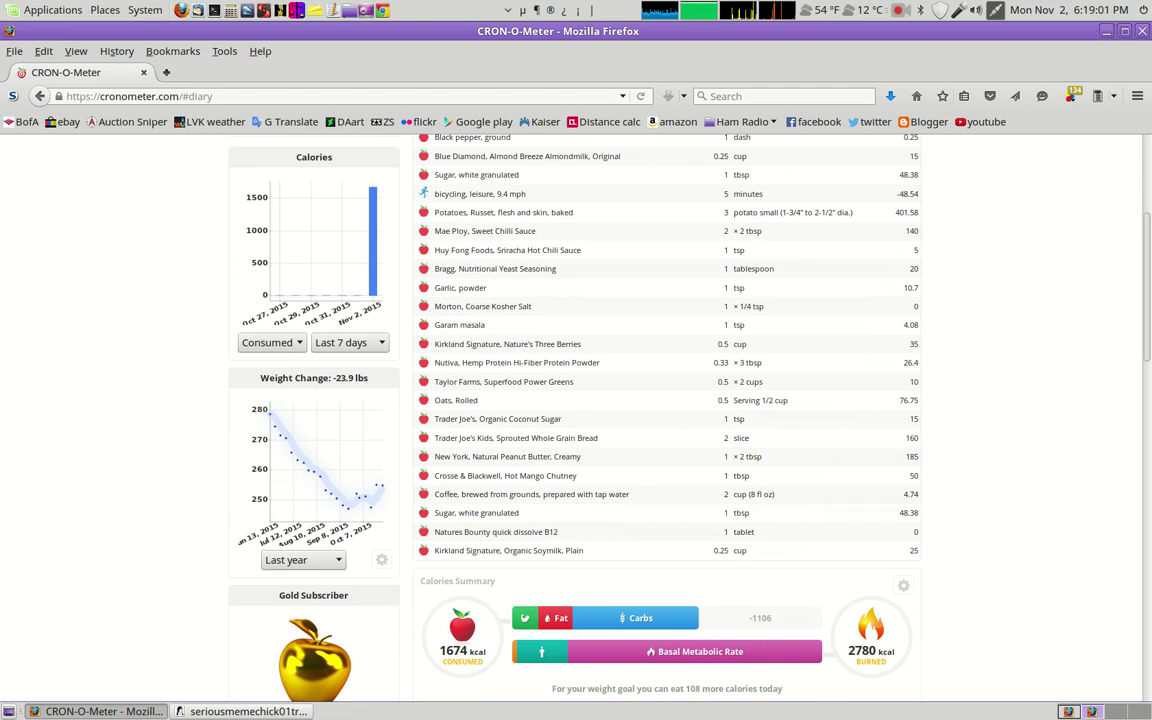
scroll(570, 400, down, 5)
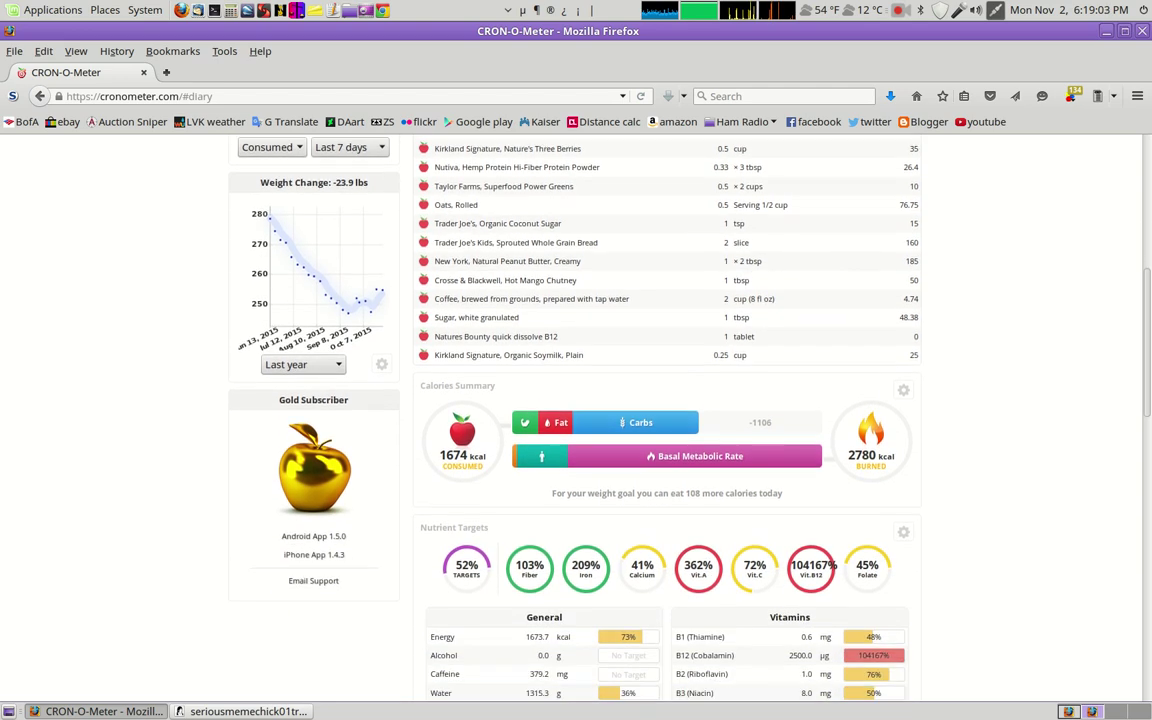
mouse_move(524, 422)
mouse_move(630, 422)
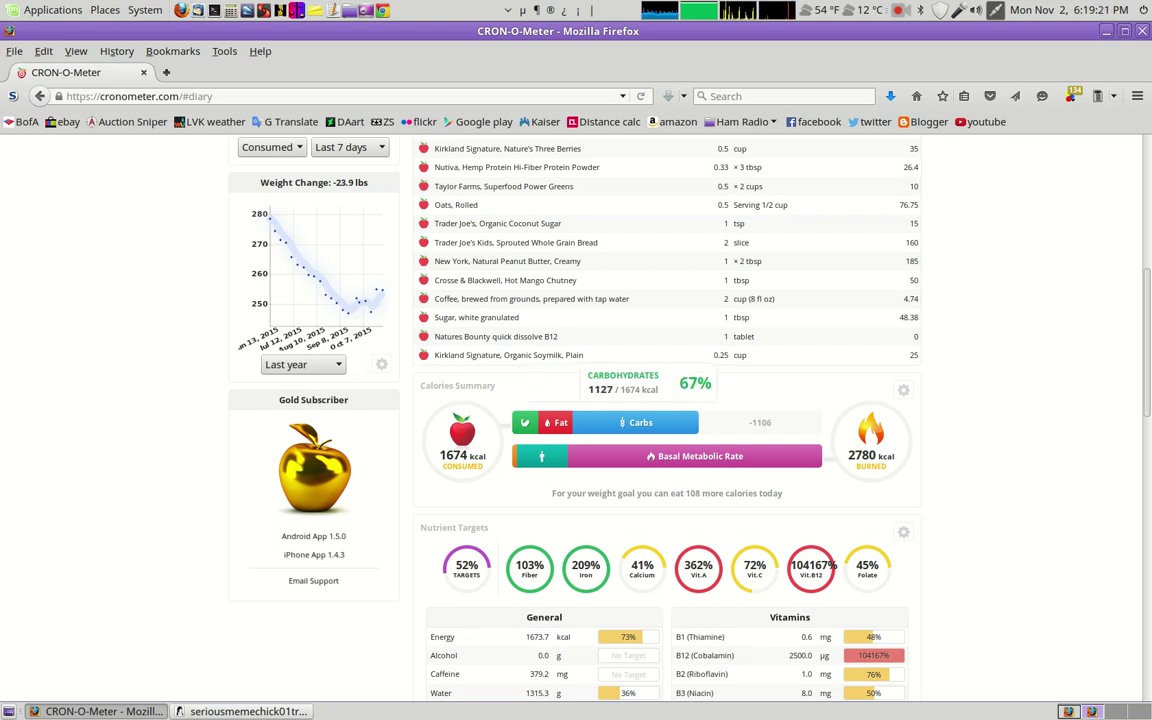
mouse_move(640, 456)
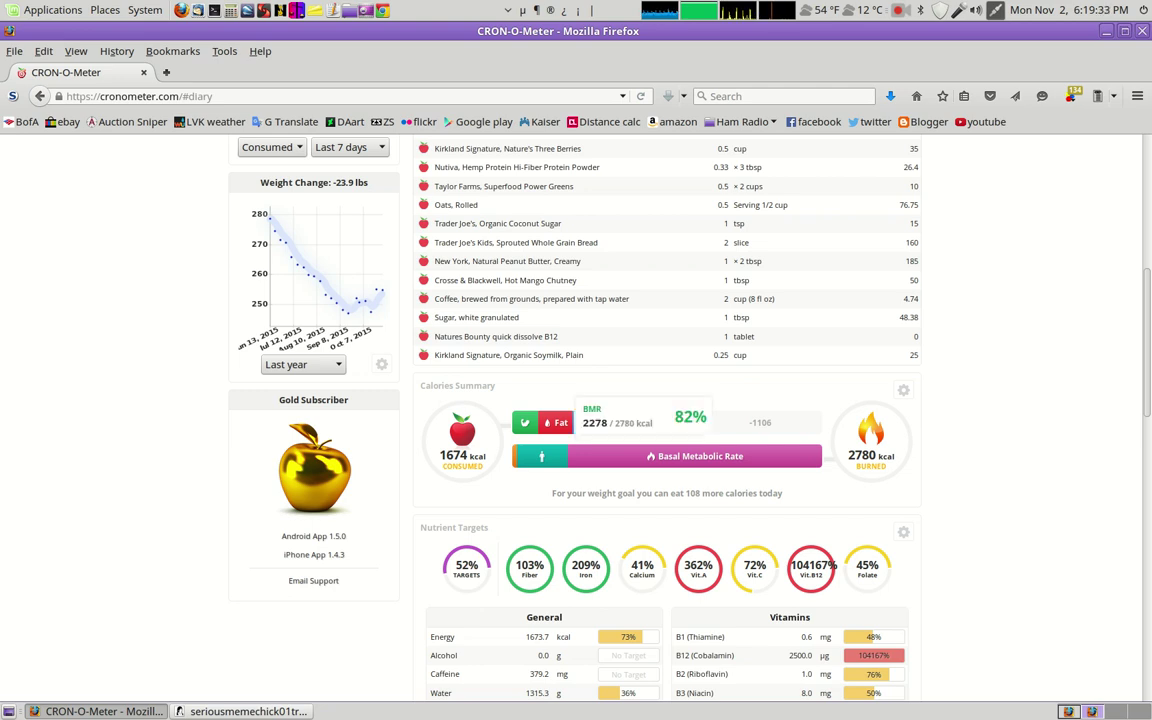
scroll(576, 420, down, 5)
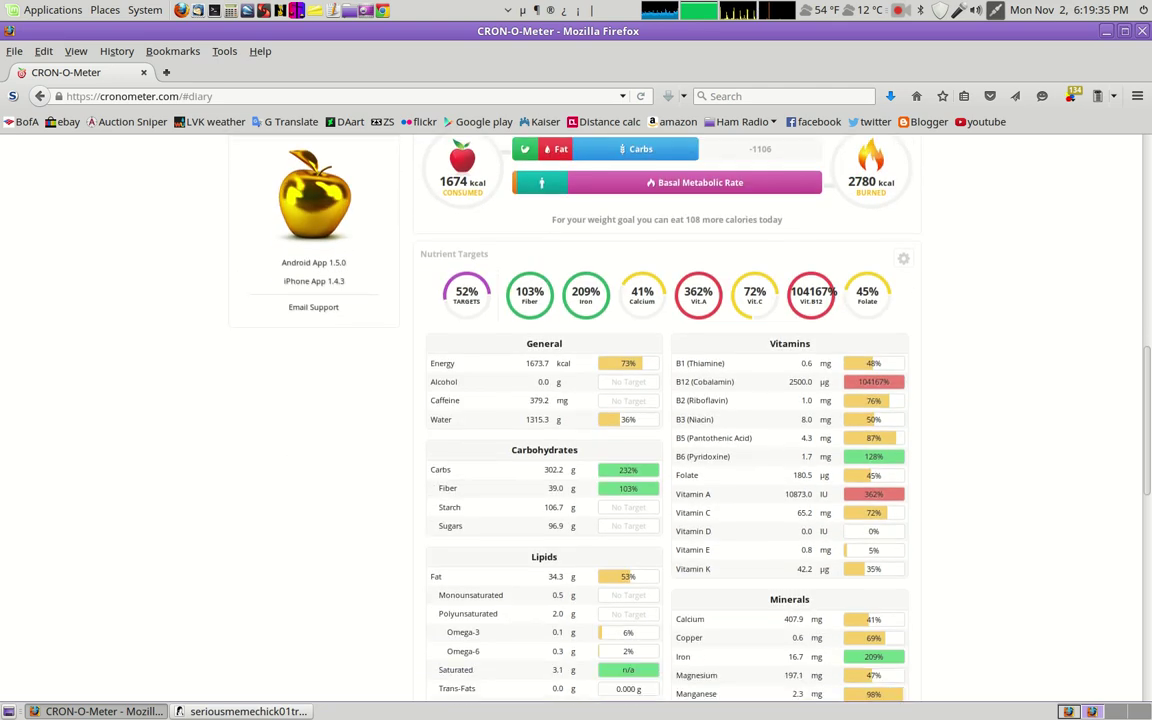
scroll(576, 420, down, 6)
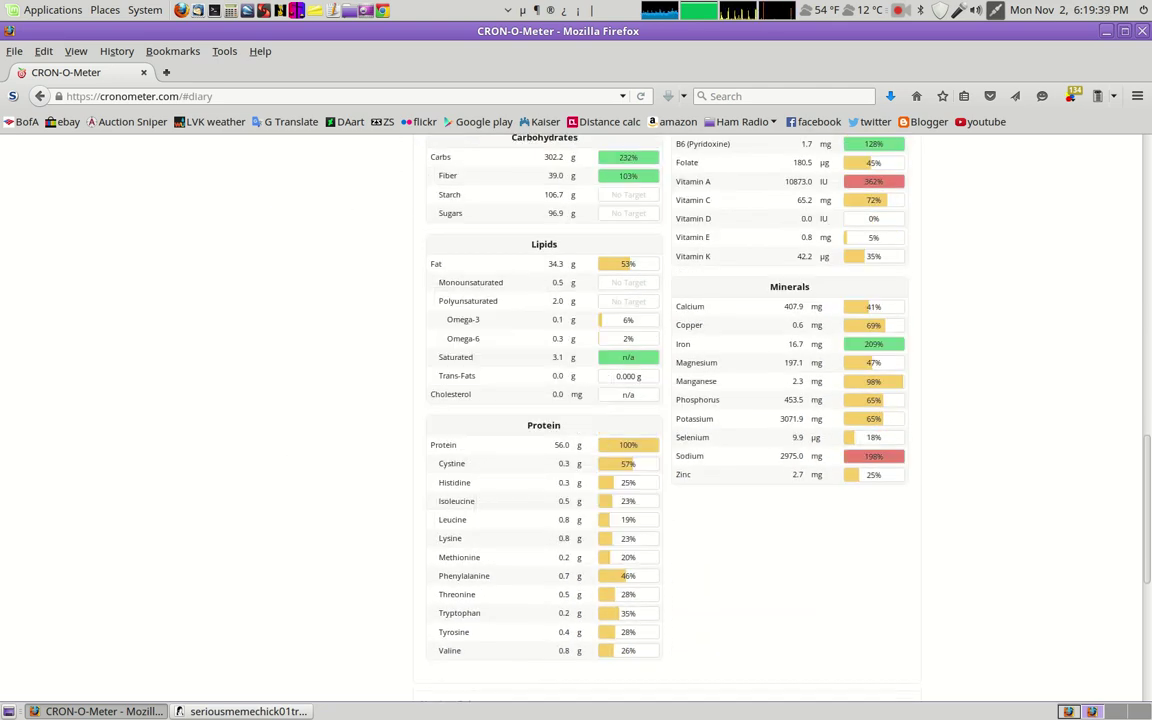
scroll(576, 420, up, 15)
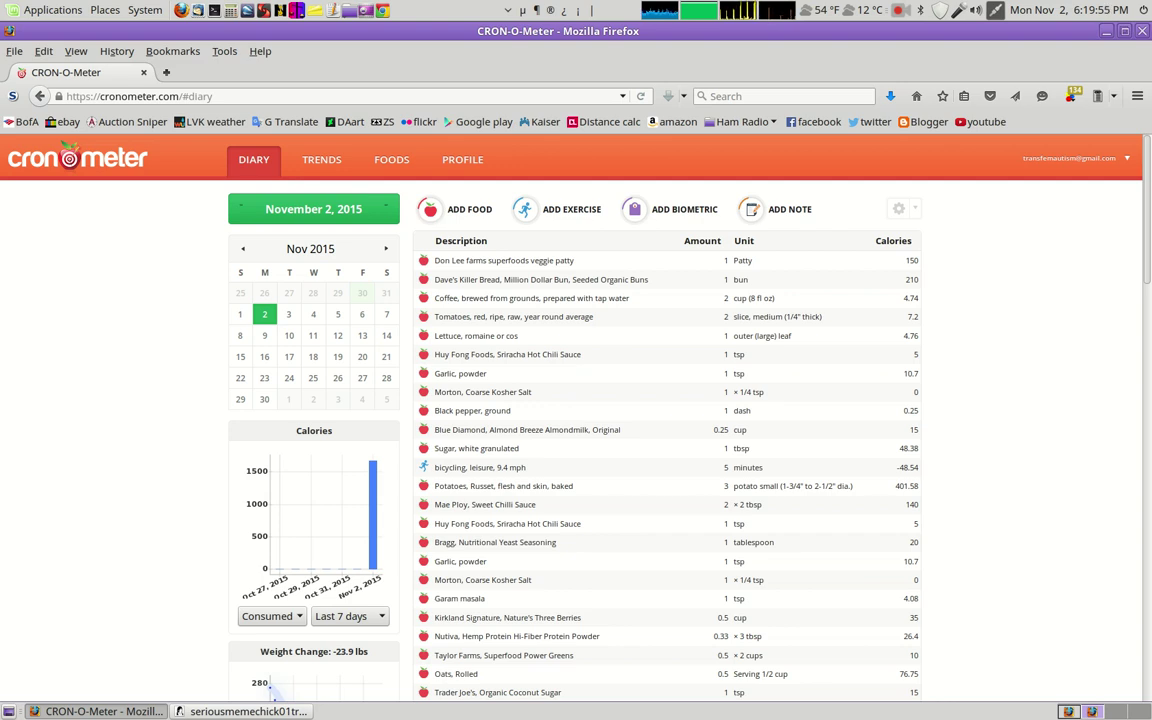
click(455, 209)
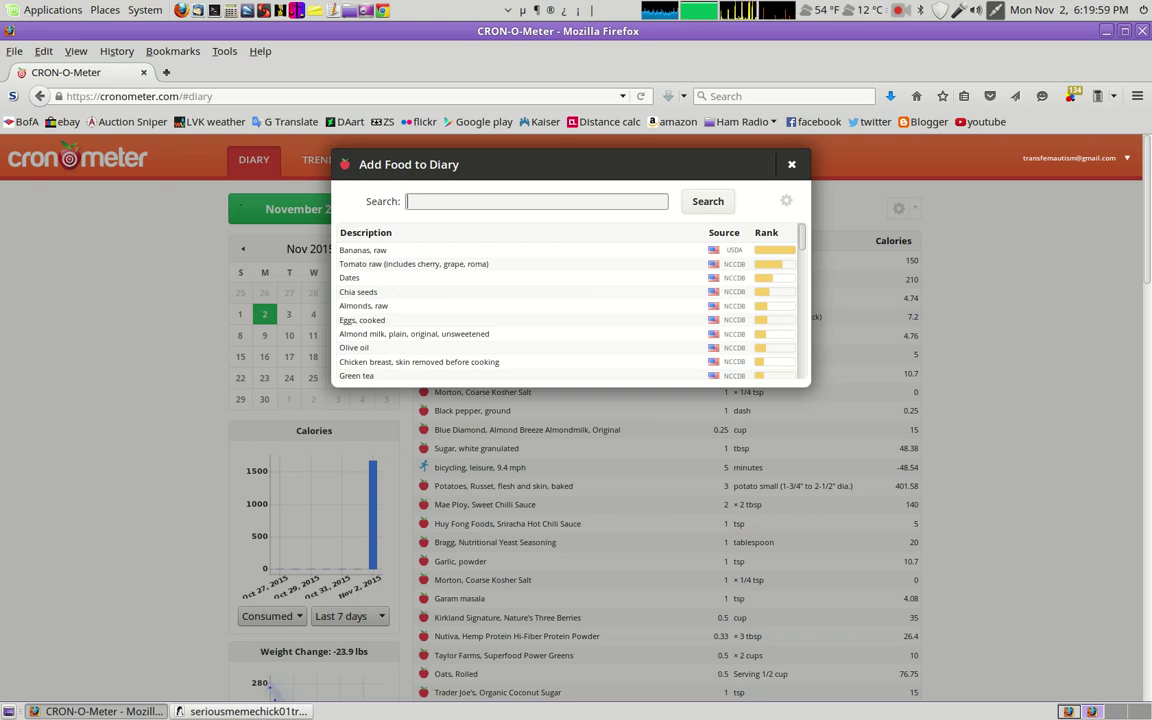
text(lentins)
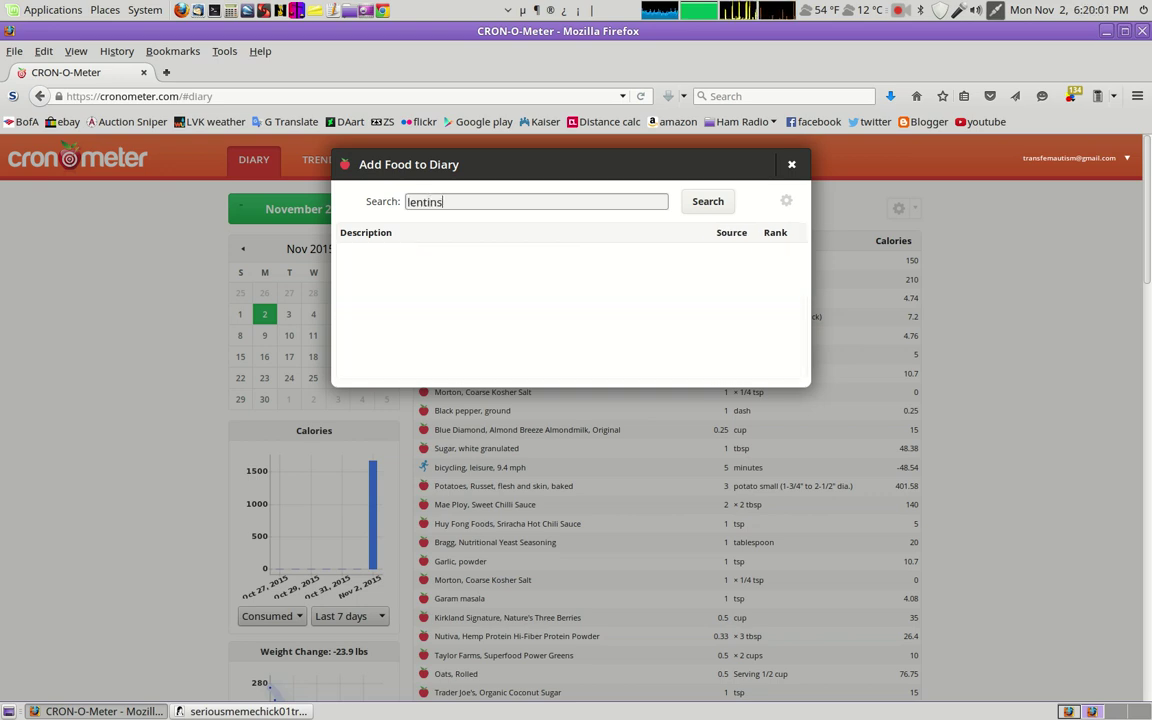
key(BackSpace)
key(BackSpace)
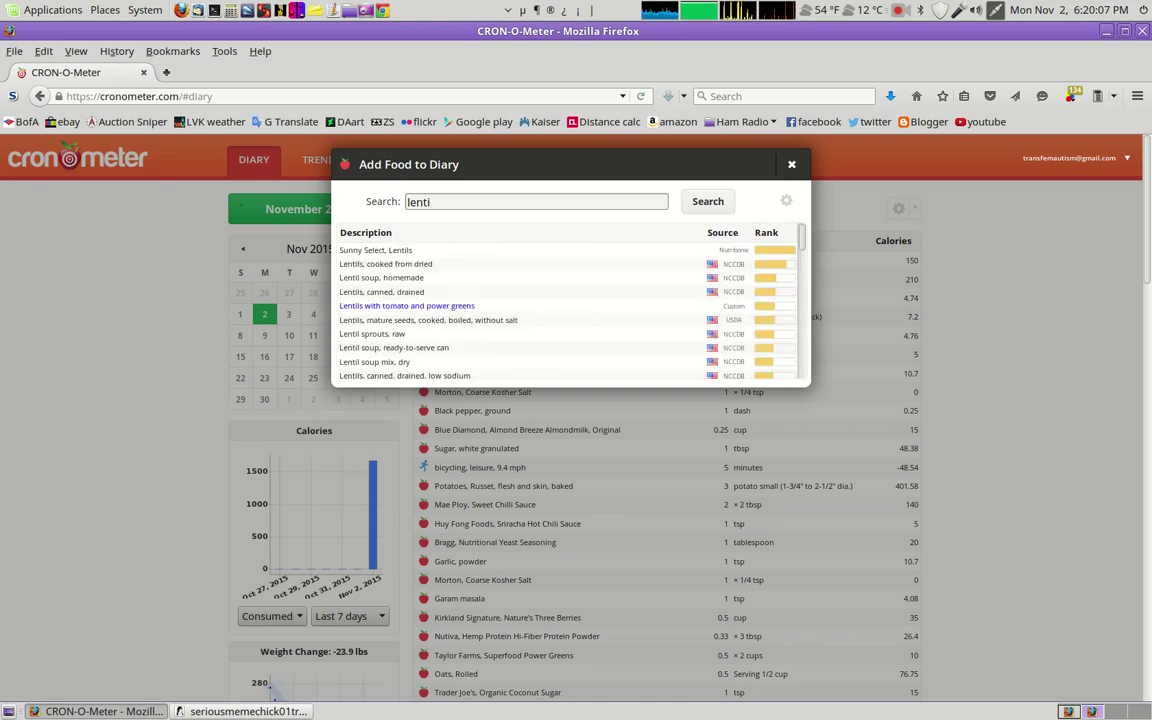
click(385, 263)
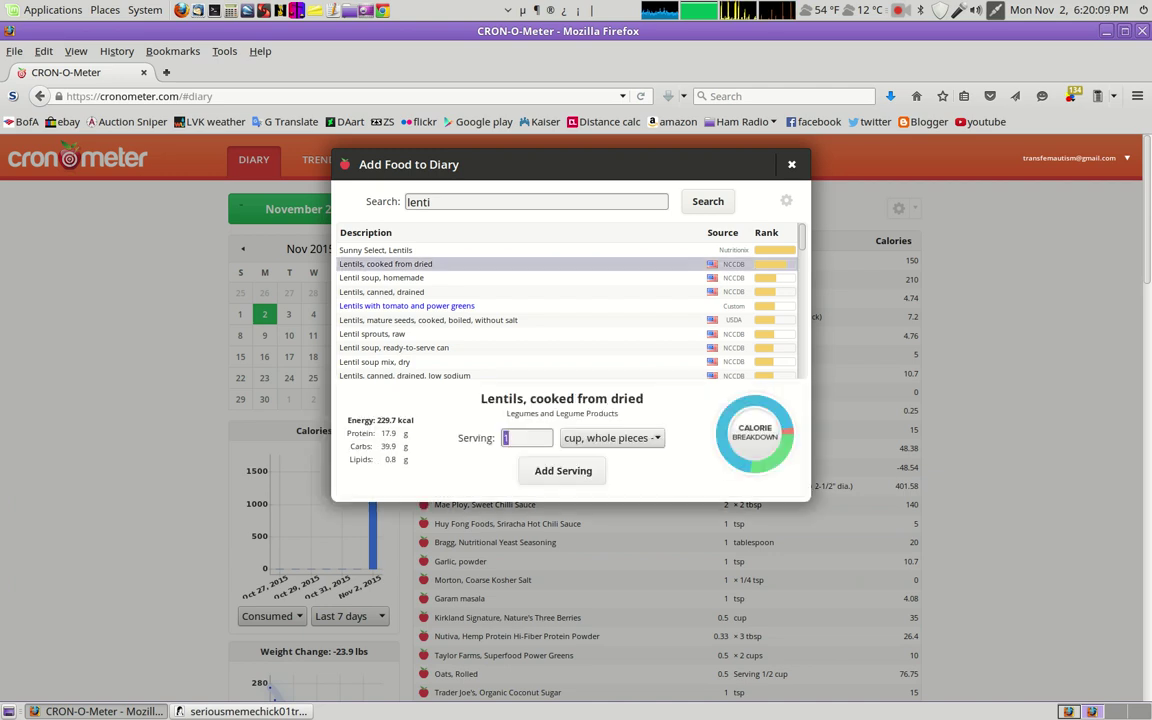
scroll(576, 400, down, 1)
scroll(576, 400, up, 1)
key(Down)
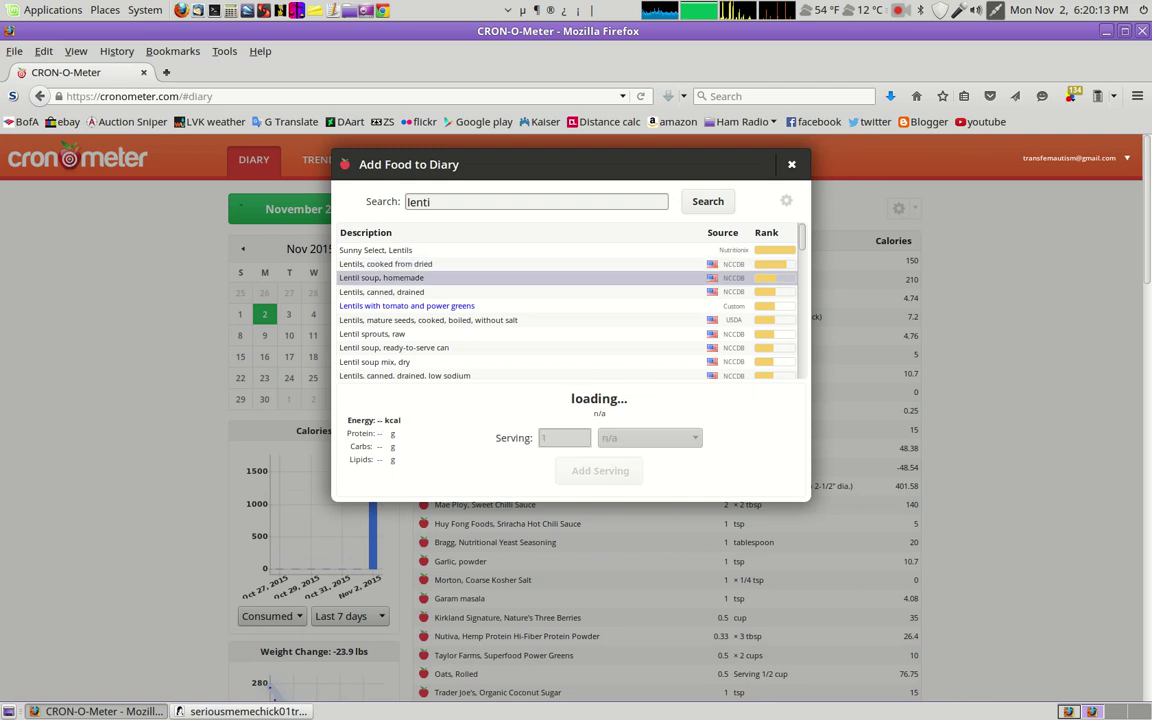
key(Down)
key(Up)
key(Up)
key(Up)
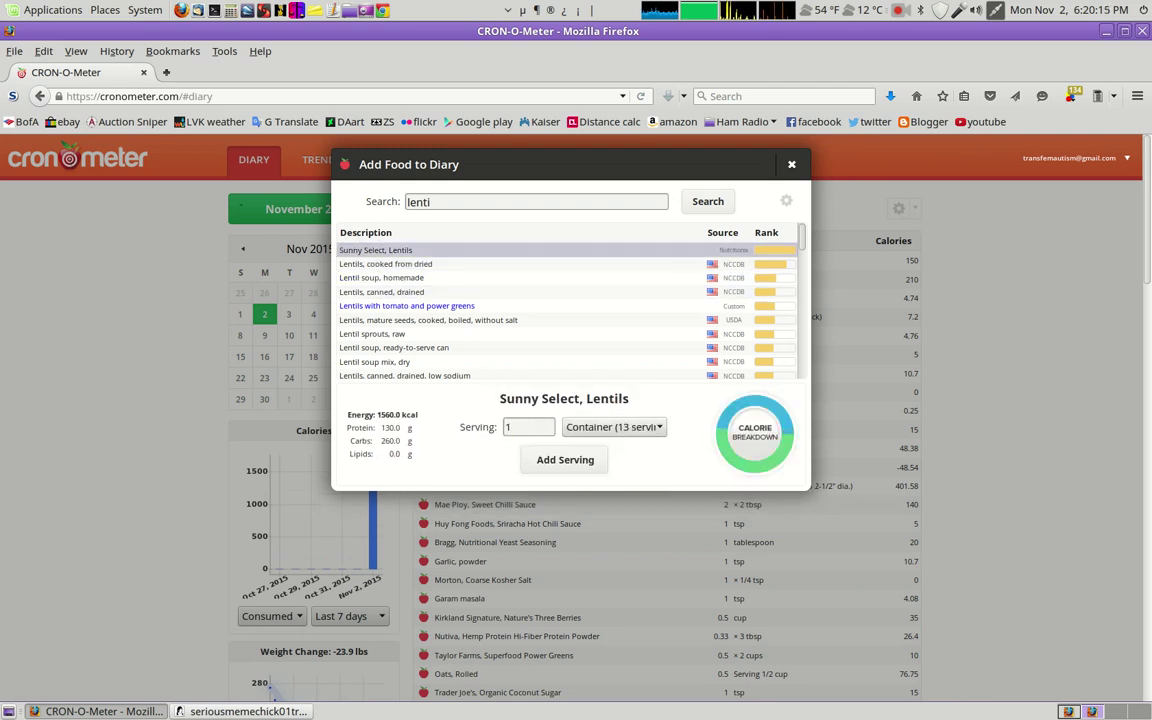
key(Down)
key(Up)
scroll(568, 312, down, 1)
scroll(568, 312, up, 1)
key(Down)
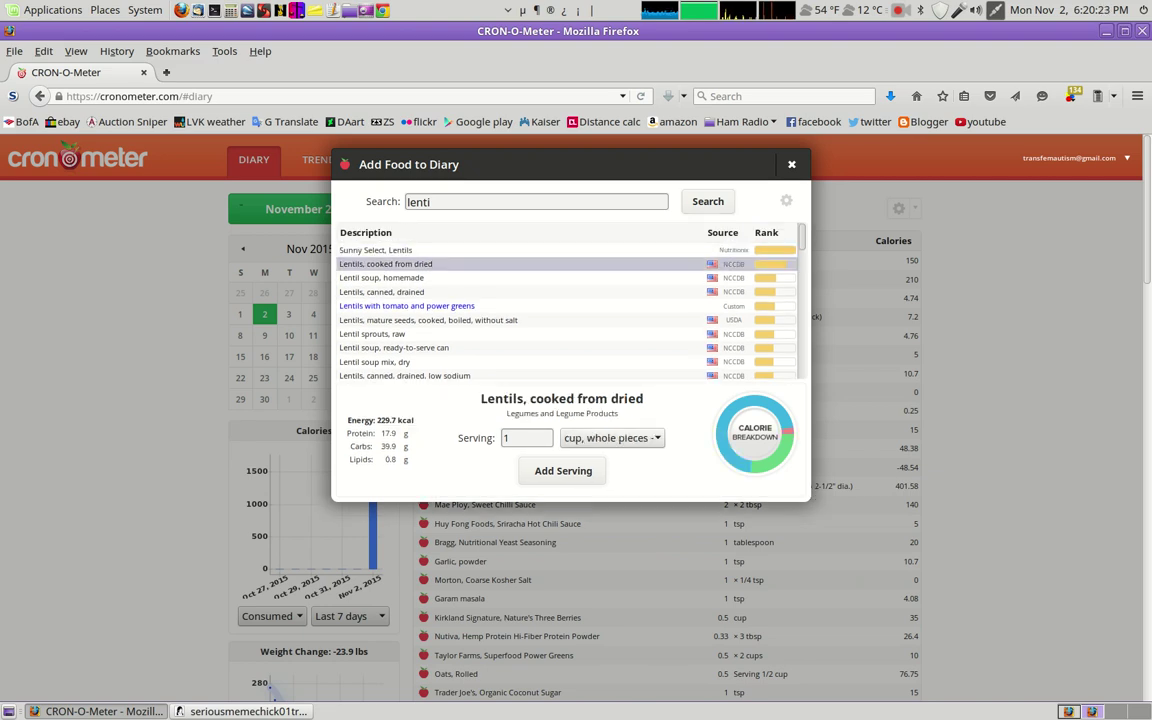
key(Return)
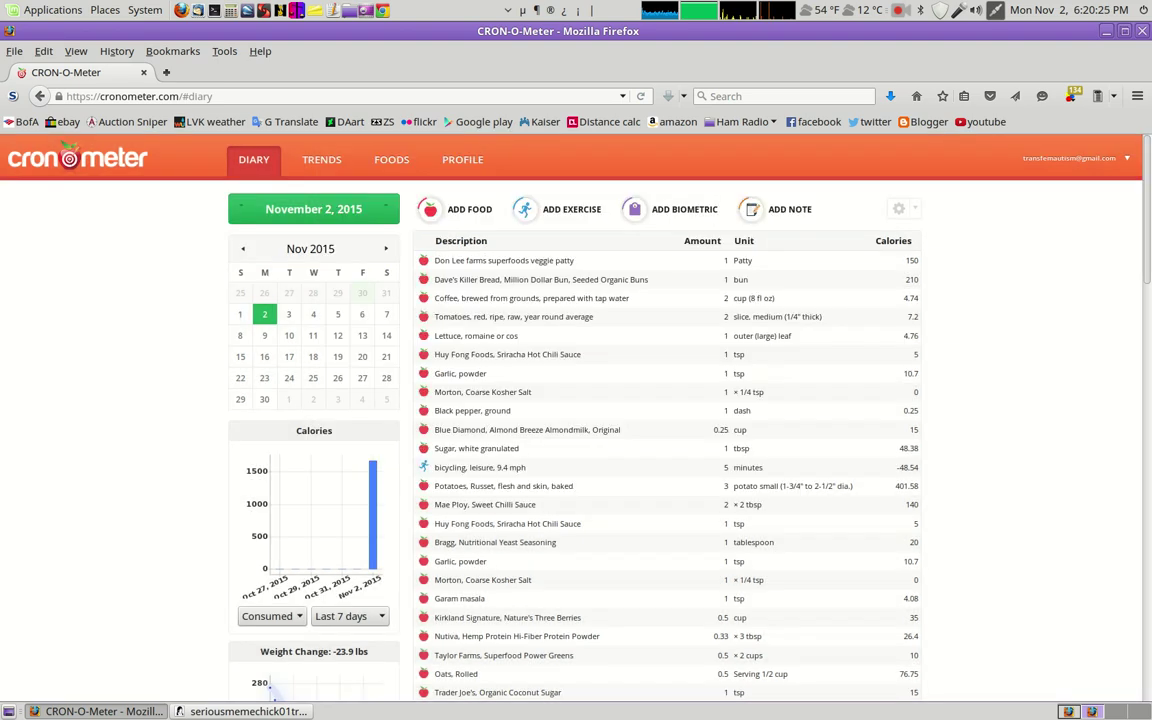
scroll(268, 688, down, 4)
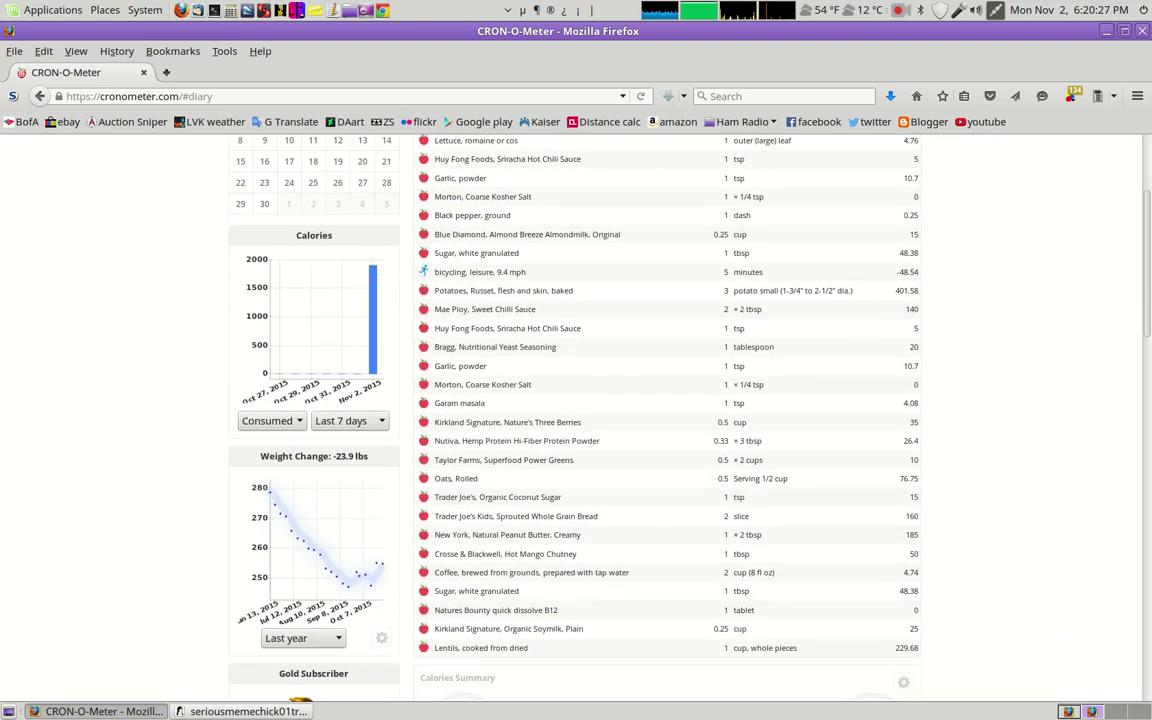
click(560, 649)
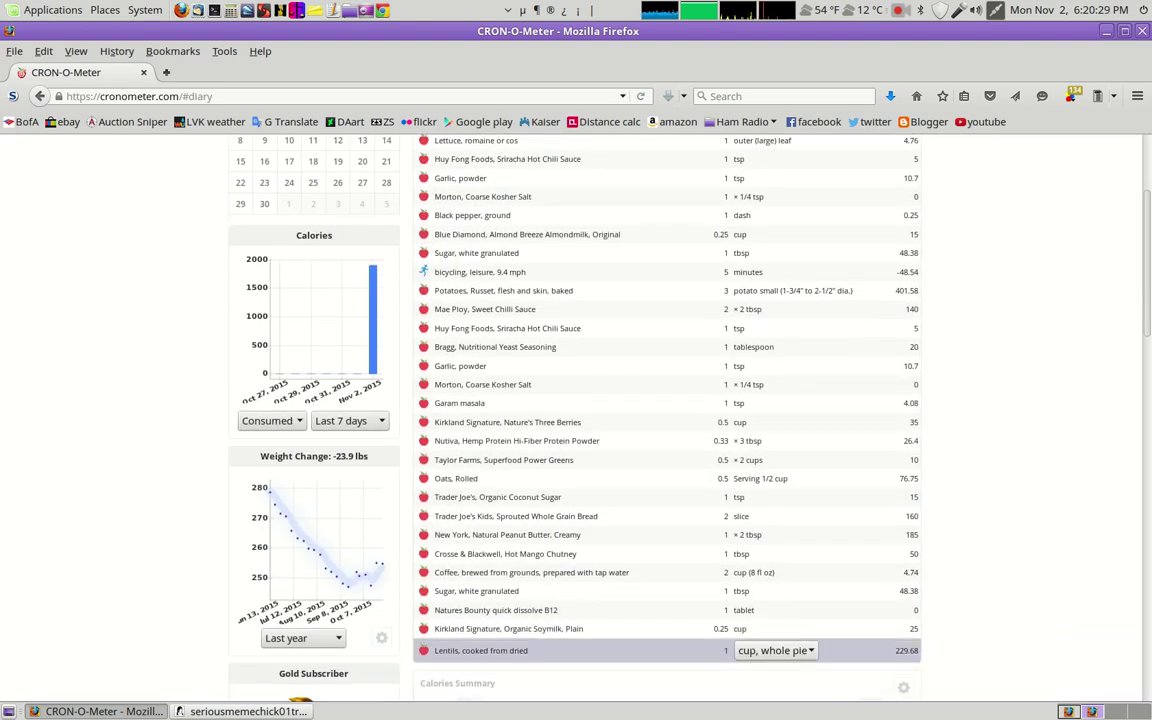
right_click(482, 652)
scroll(482, 652, down, 3)
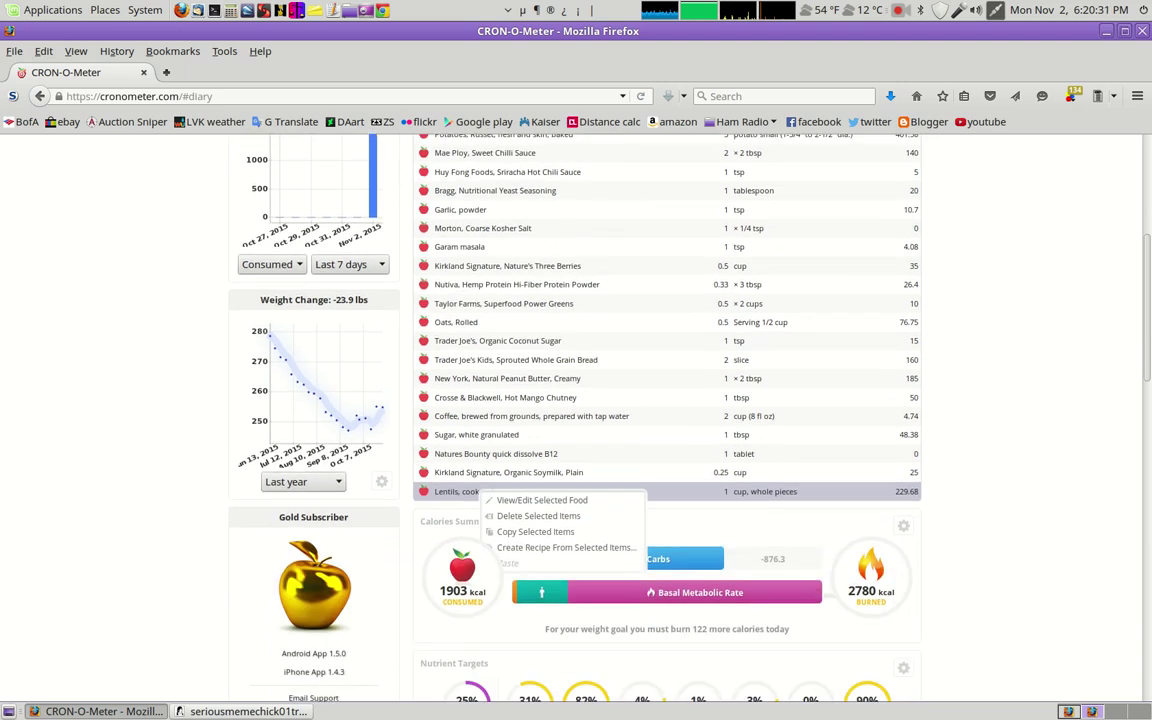
click(538, 515)
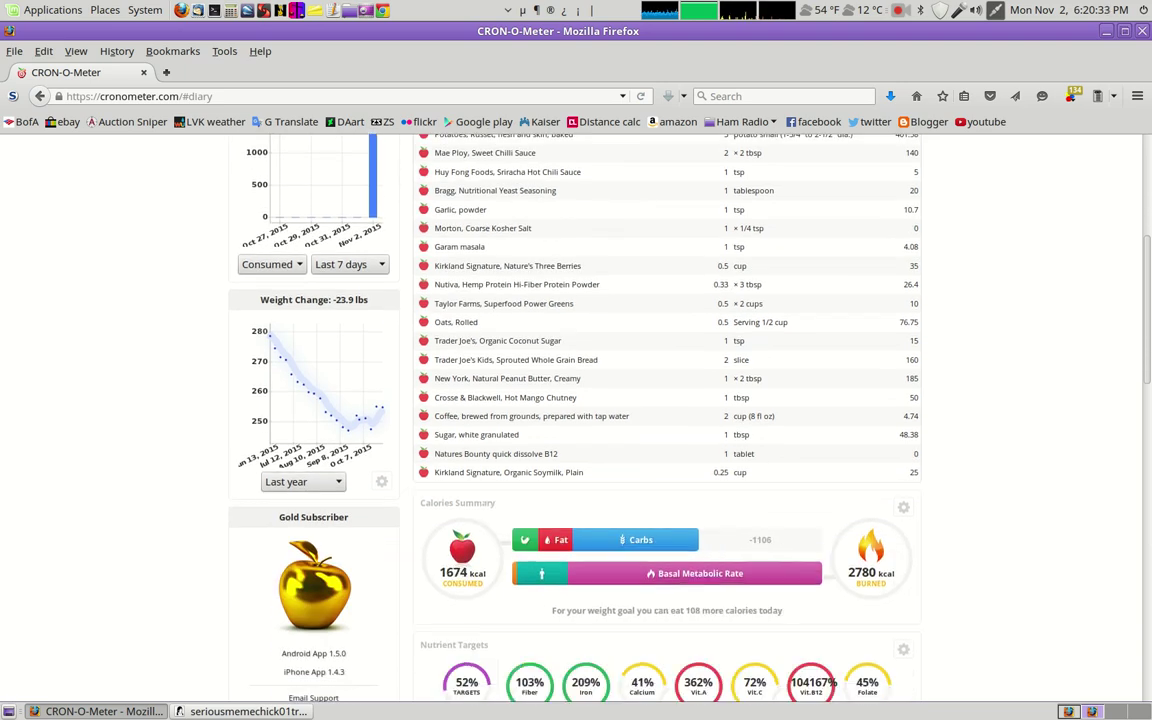
scroll(576, 420, up, 6)
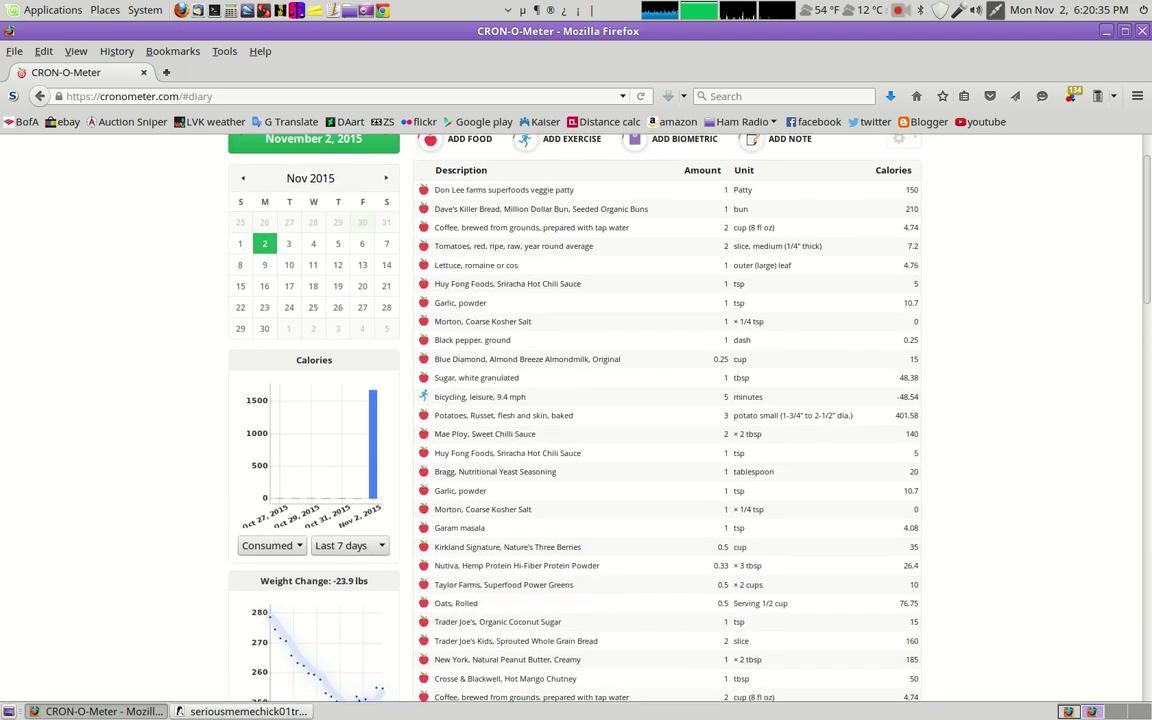
scroll(270, 692, up, 1)
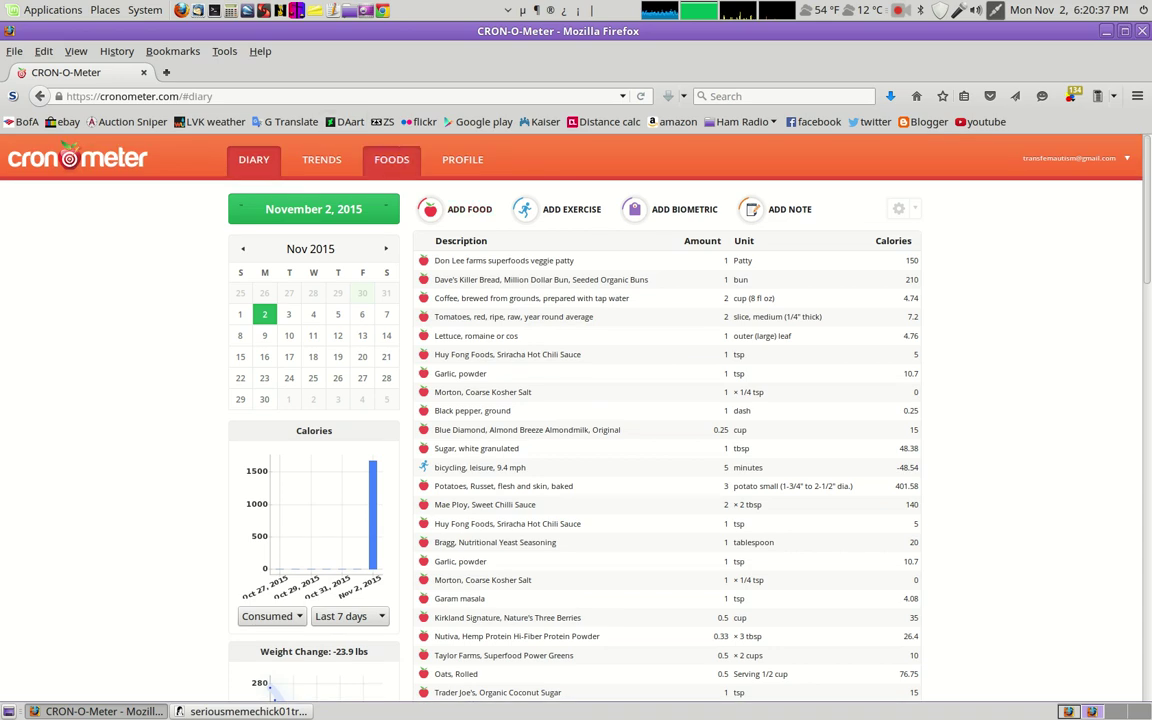
Search the Foods database for 'lentils' and select 'Lentils, cooked from dried'
click(391, 159)
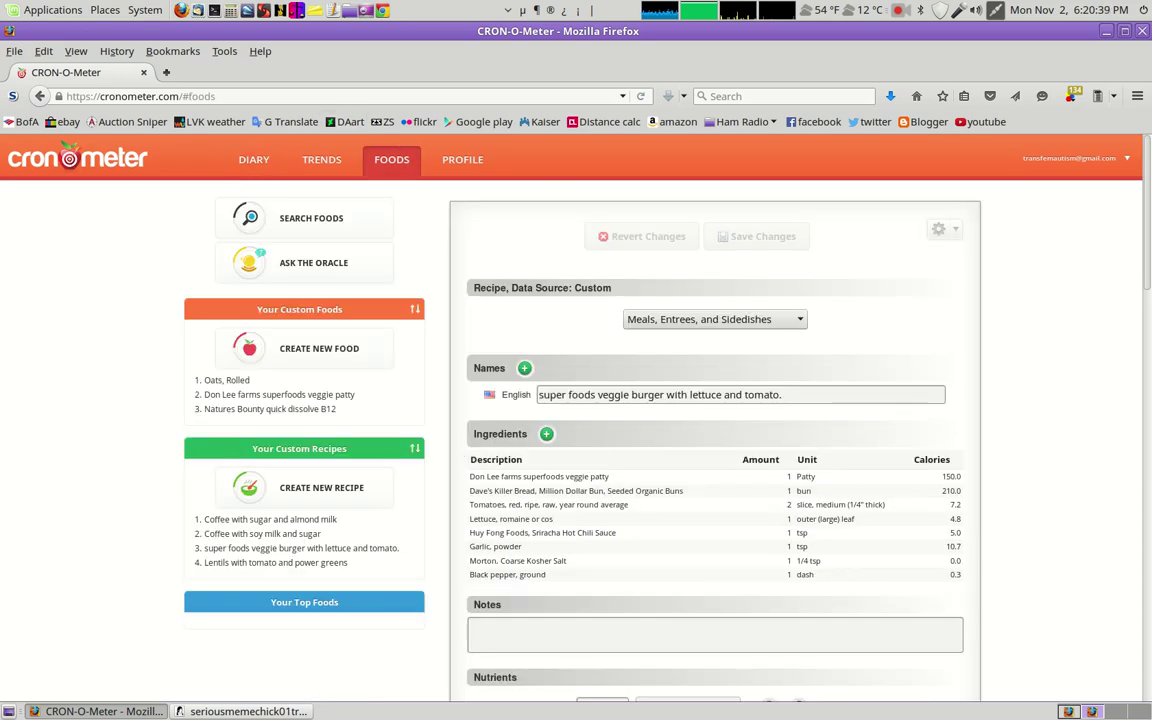
click(222, 200)
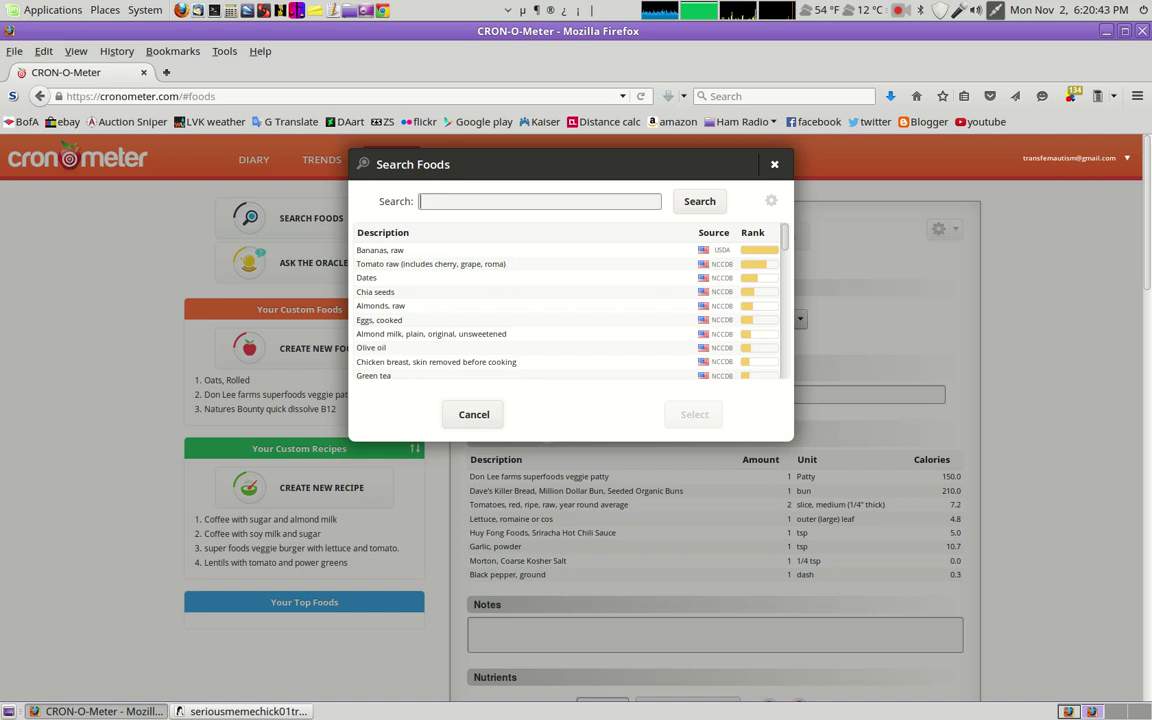
text(lentils)
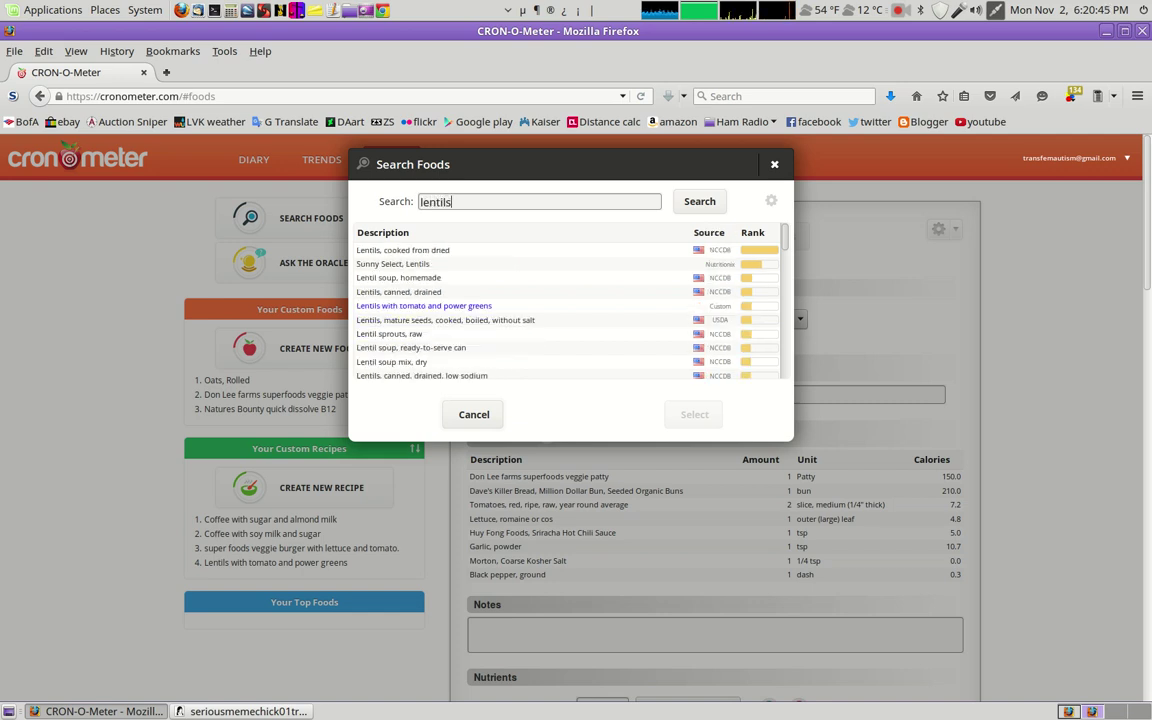
click(403, 250)
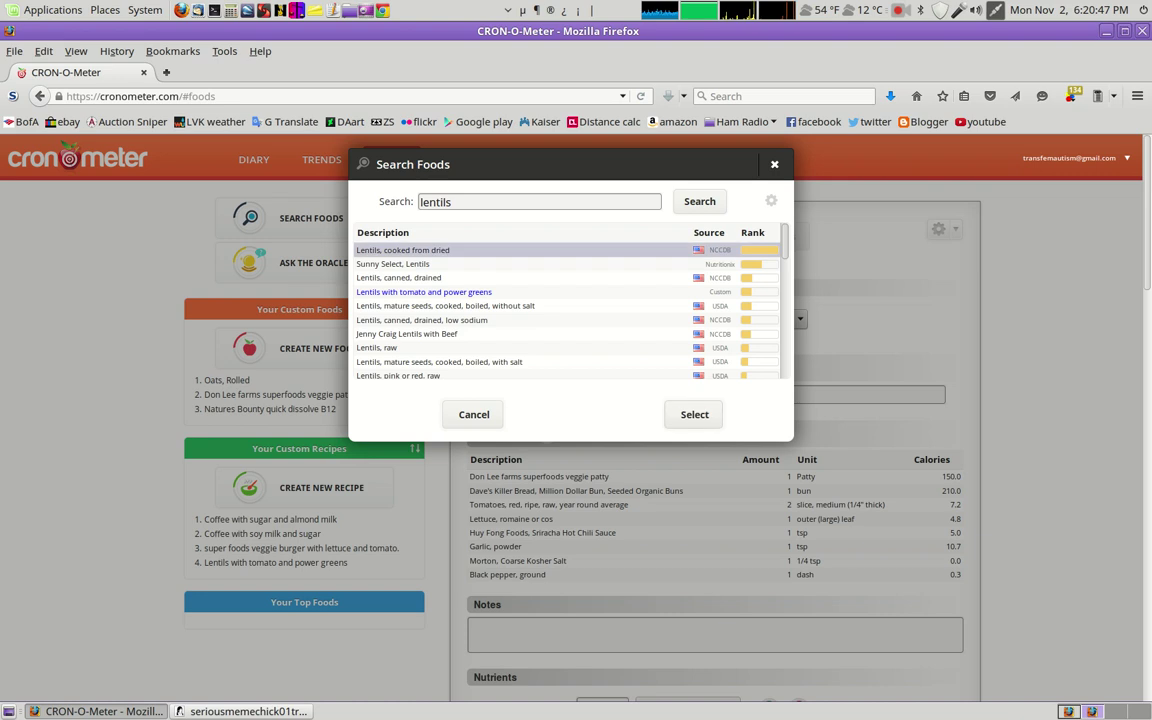
key(Return)
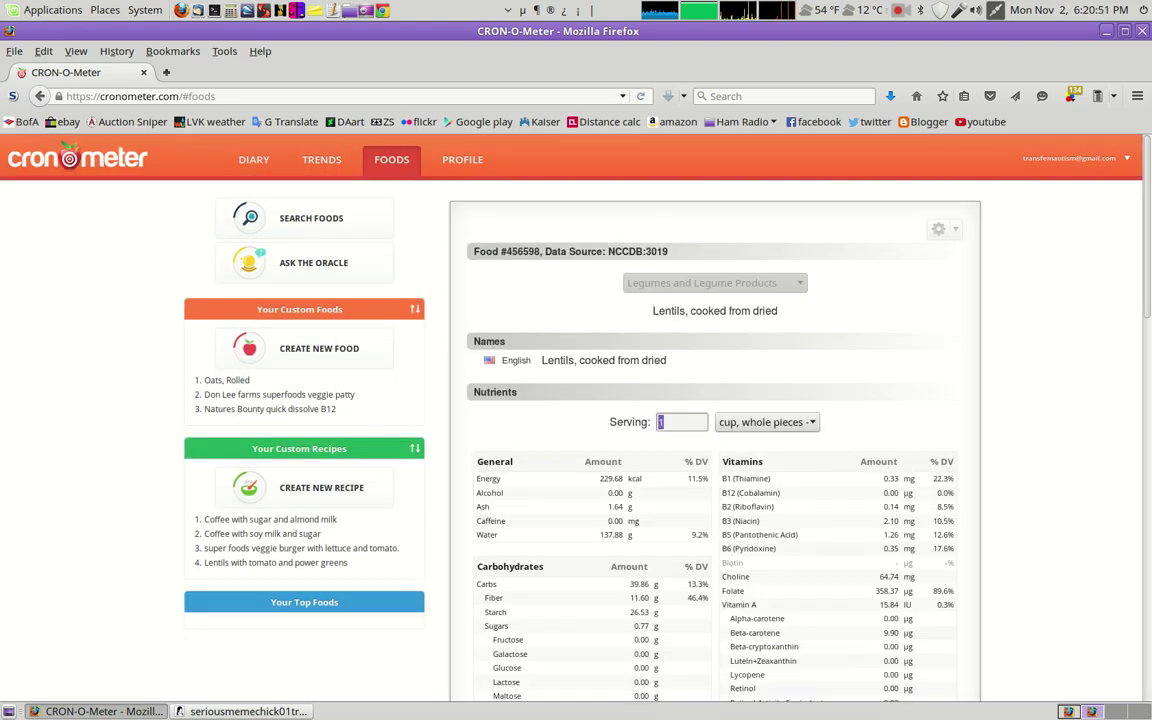
Scroll through the lentils record's nutrients and summary, 229.68 kcal per cup
scroll(576, 410, down, 8)
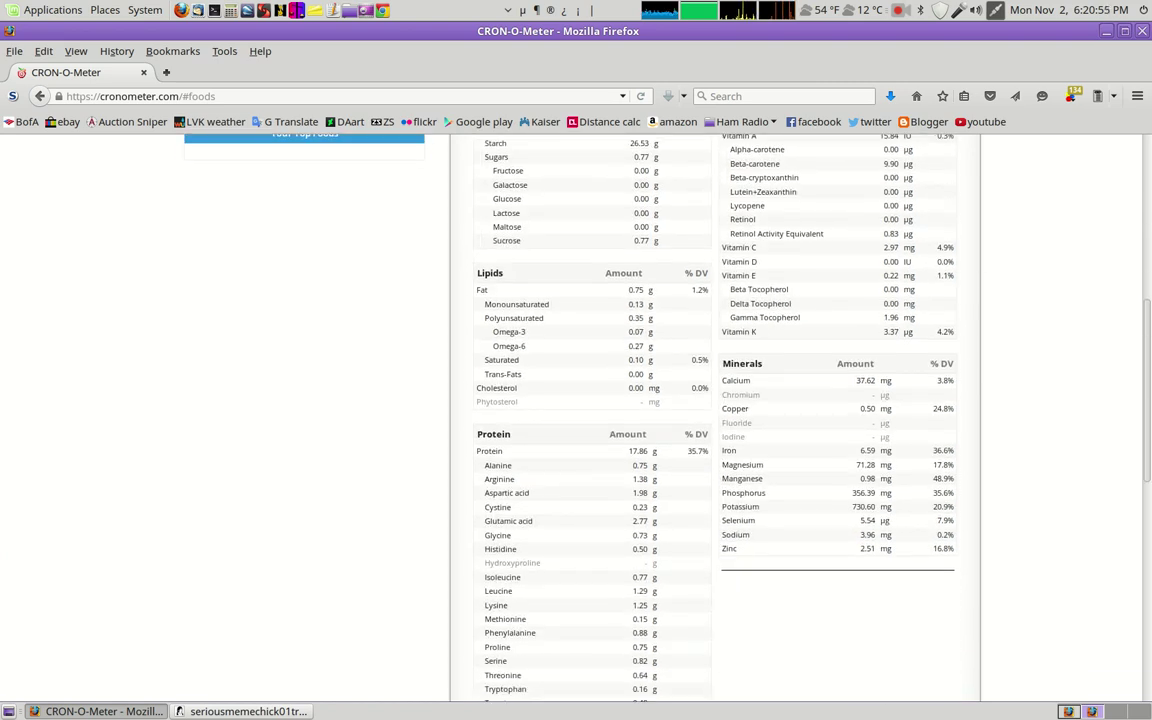
scroll(700, 410, up, 1)
scroll(700, 410, down, 2)
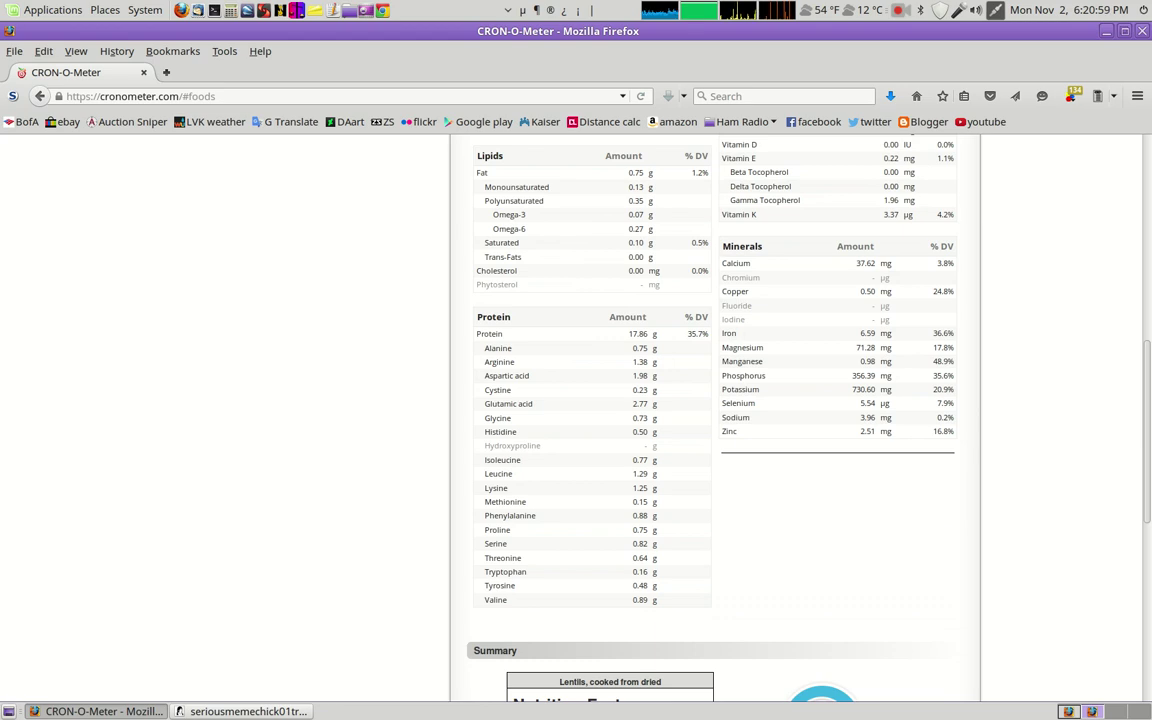
scroll(700, 410, up, 5)
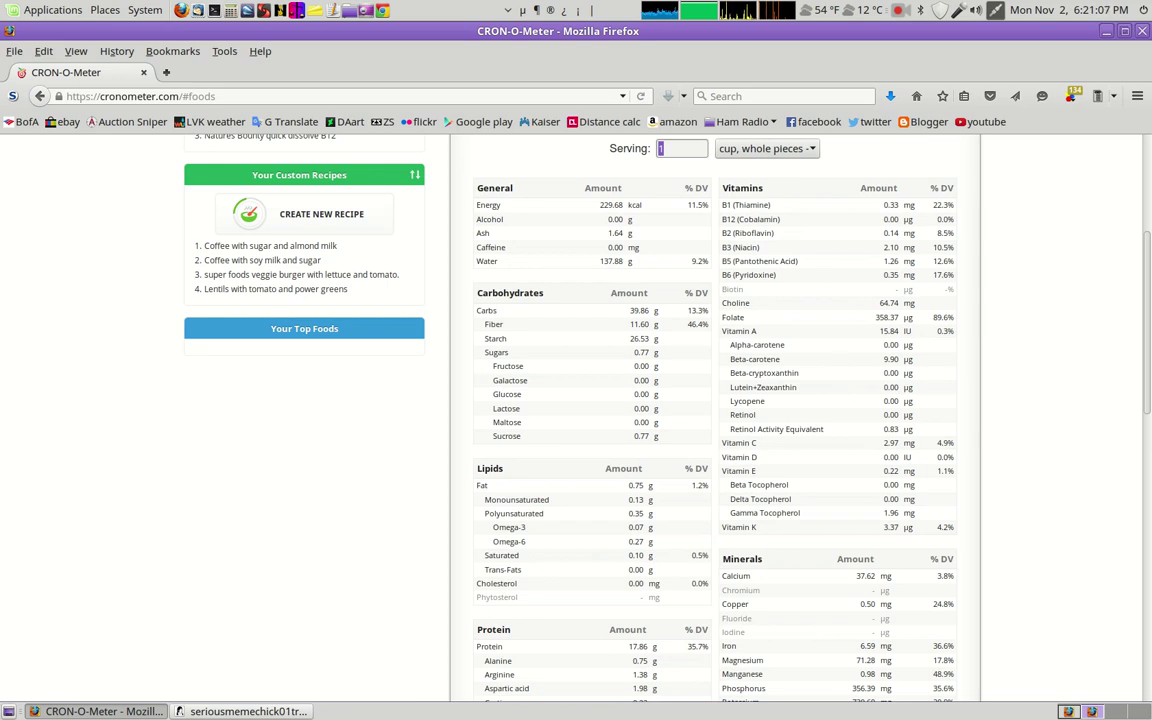
scroll(600, 400, down, 6)
scroll(700, 450, down, 3)
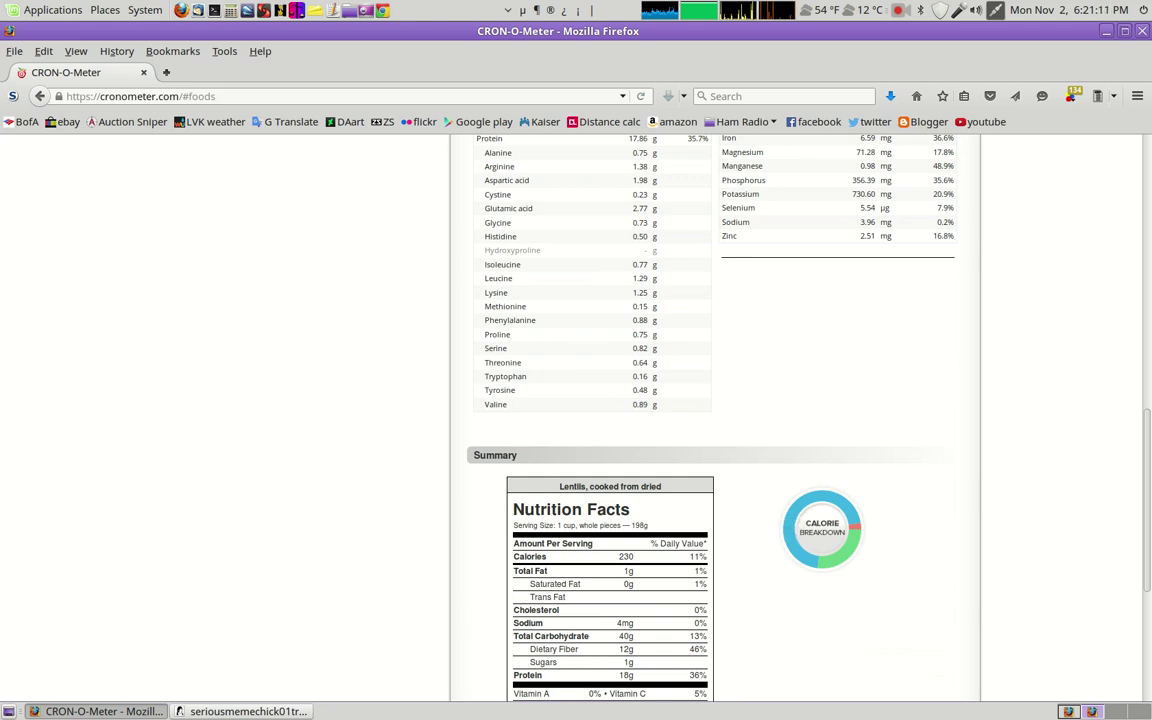
scroll(700, 400, down, 2)
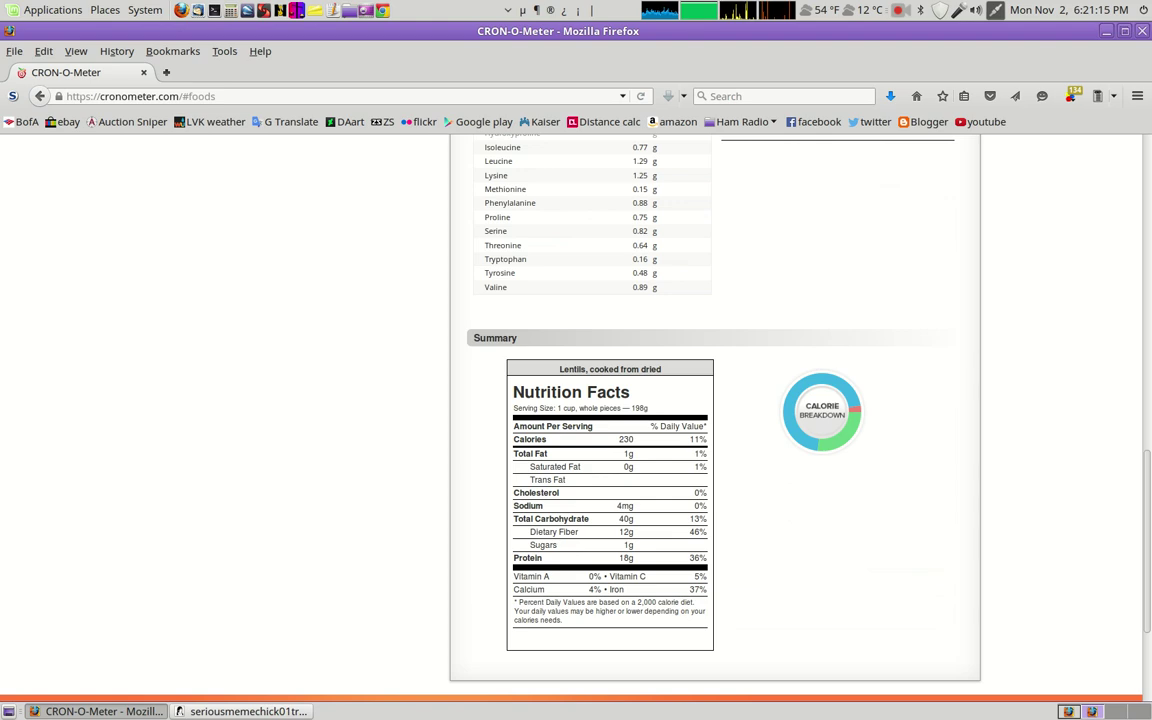
scroll(700, 400, up, 6)
scroll(700, 400, up, 14)
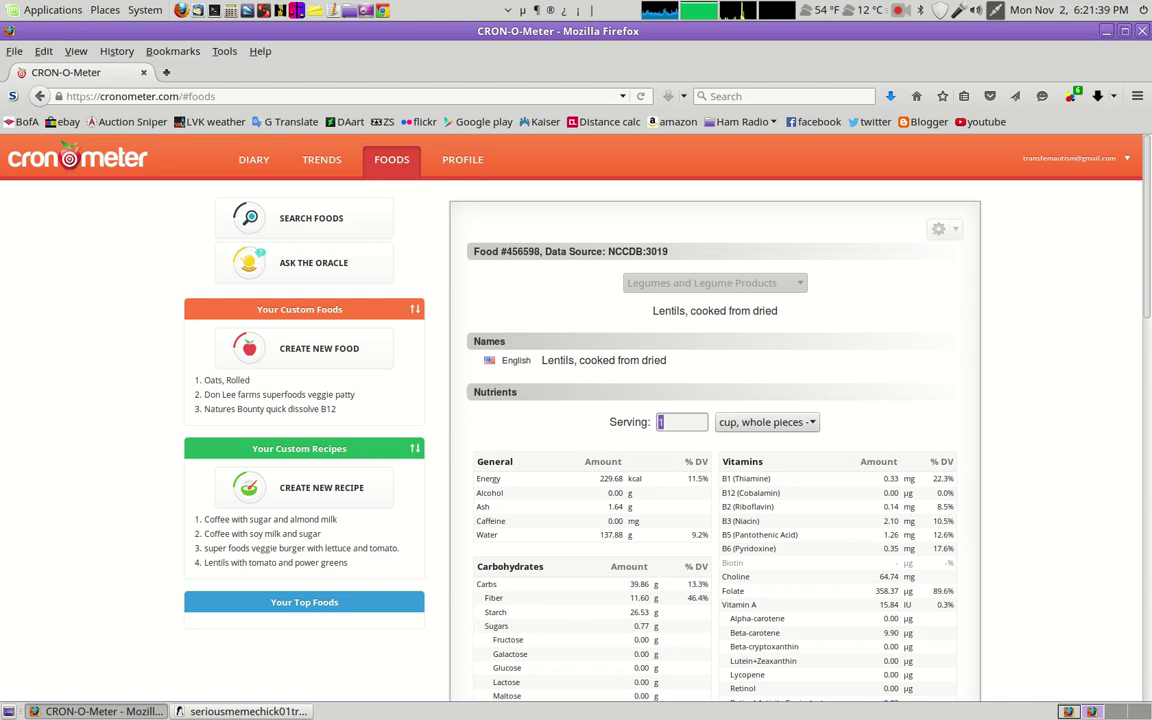
Return to the November 2, 2015 diary and scroll through its food log, calorie summary and targets
click(253, 159)
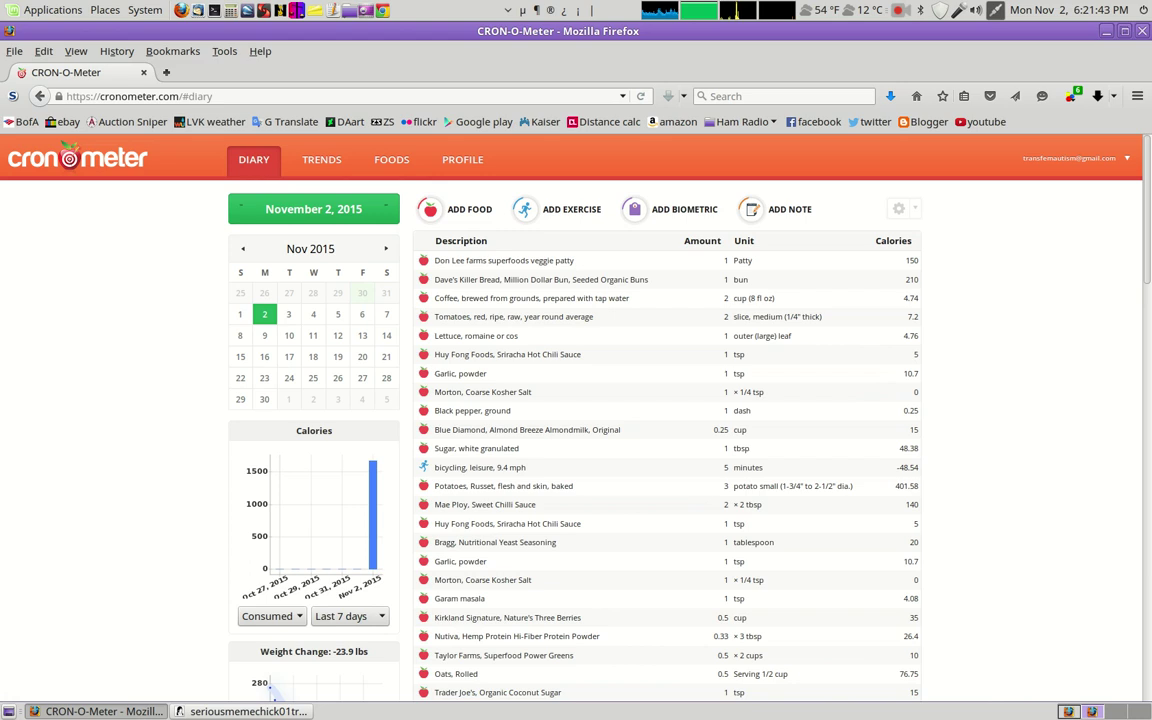
scroll(270, 697, down, 8)
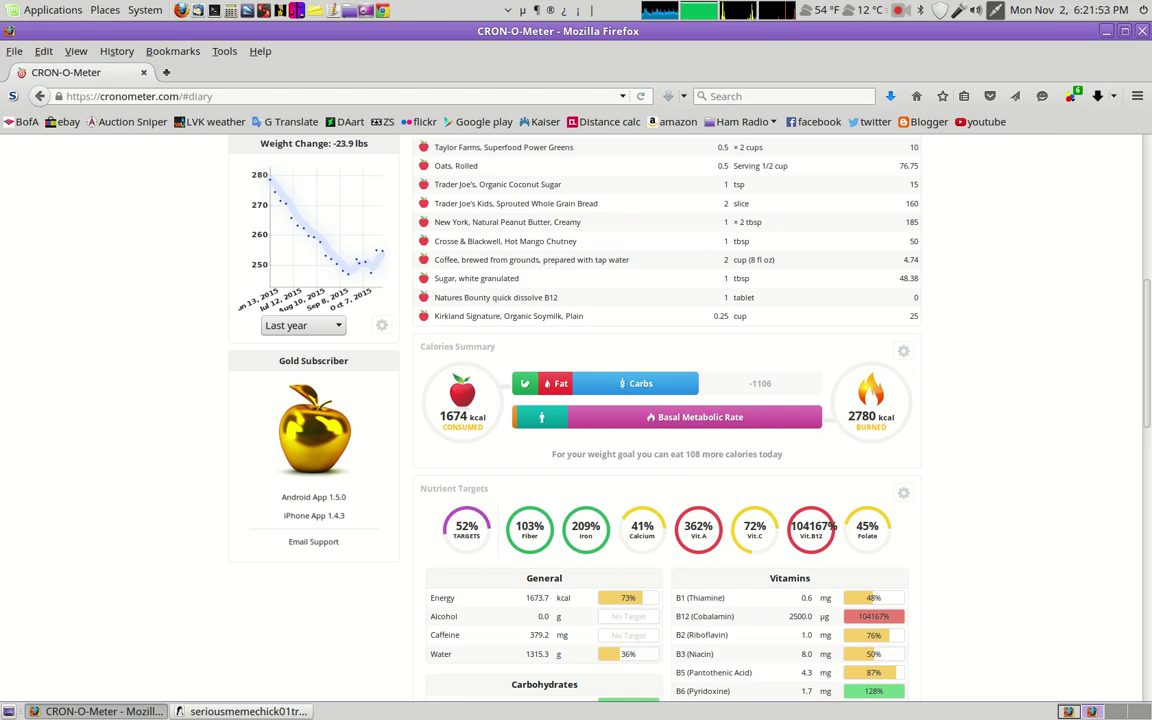
scroll(576, 420, up, 8)
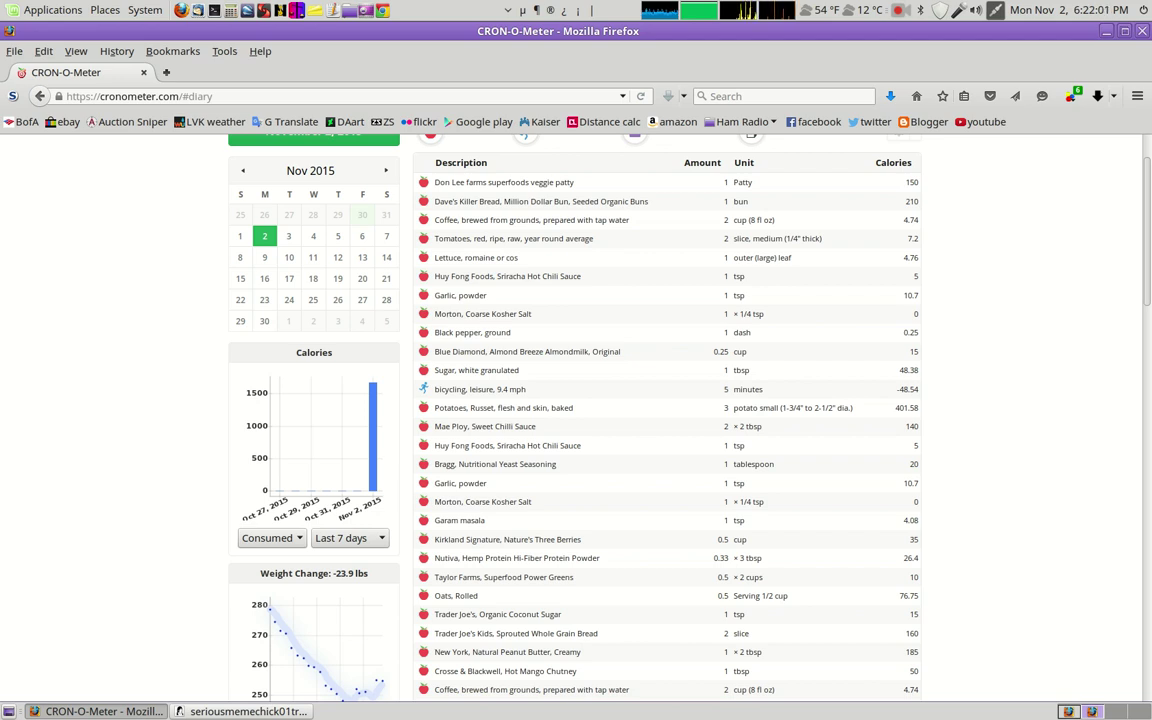
scroll(269, 700, up, 2)
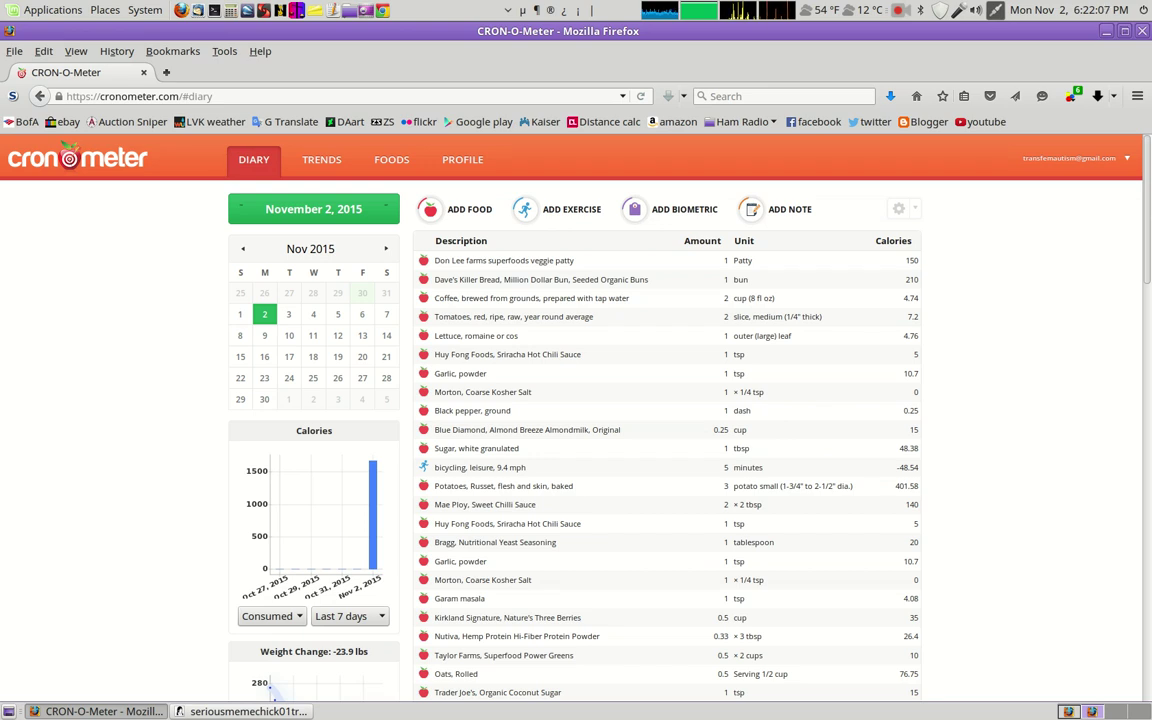
scroll(269, 690, down, 3)
scroll(269, 690, up, 3)
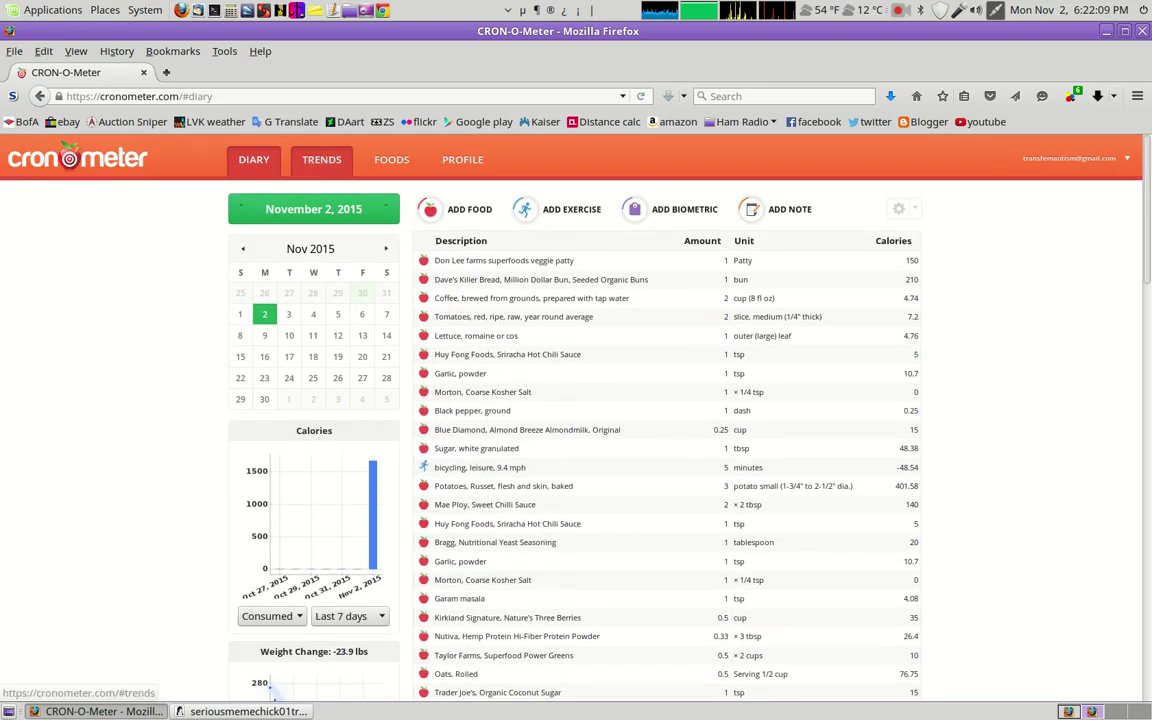
Open the custom recipe 'Lentils with tomato and power greens', showing nine ingredients and 3572.8g total
key(Tab)
key(Return)
scroll(269, 690, down, 4)
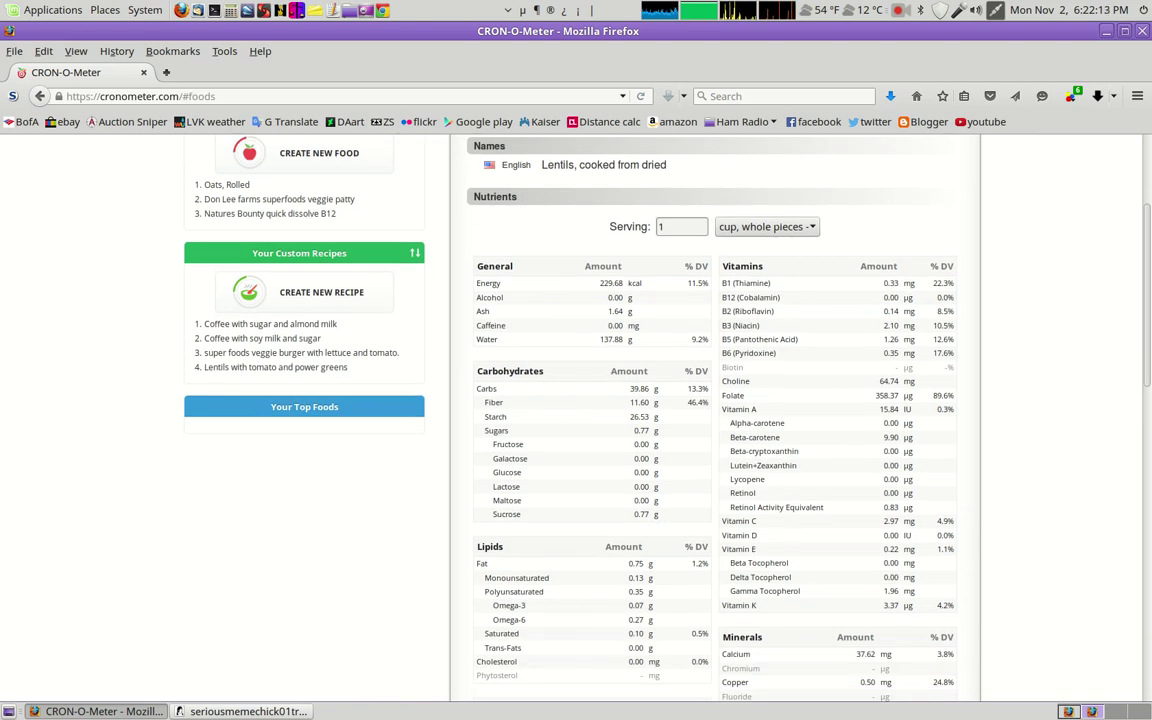
key(Tab)
key(Tab)
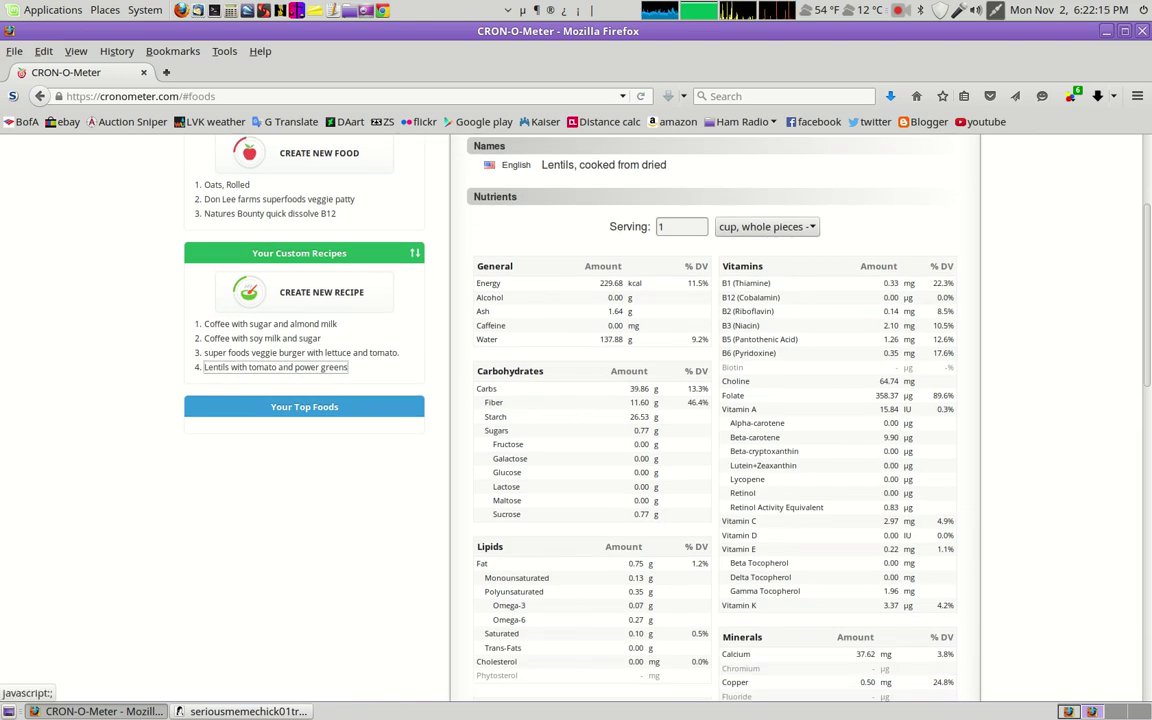
key(Return)
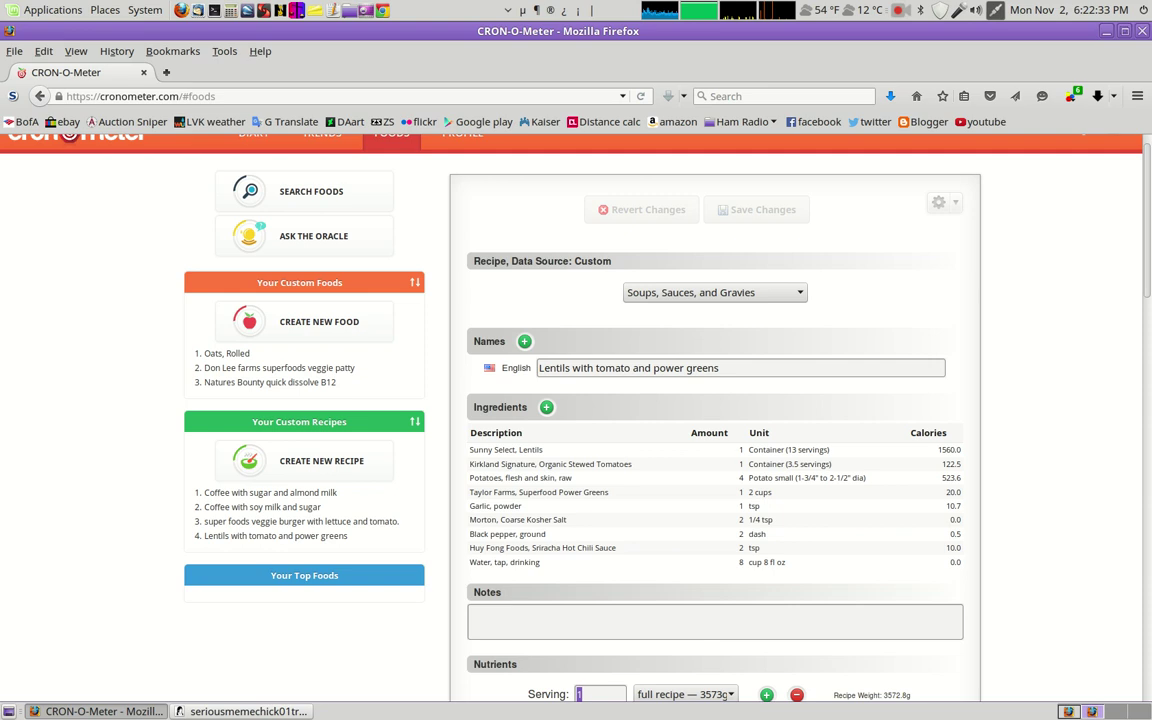
scroll(600, 400, down, 2)
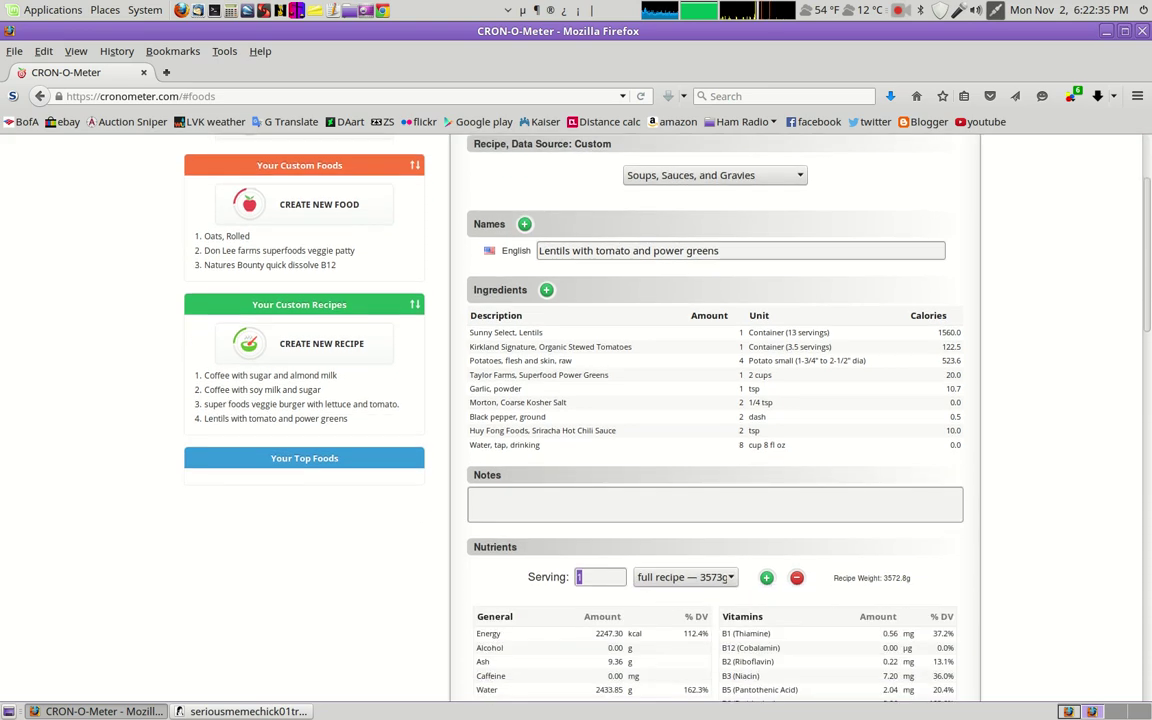
key(Tab)
key(alt+Down)
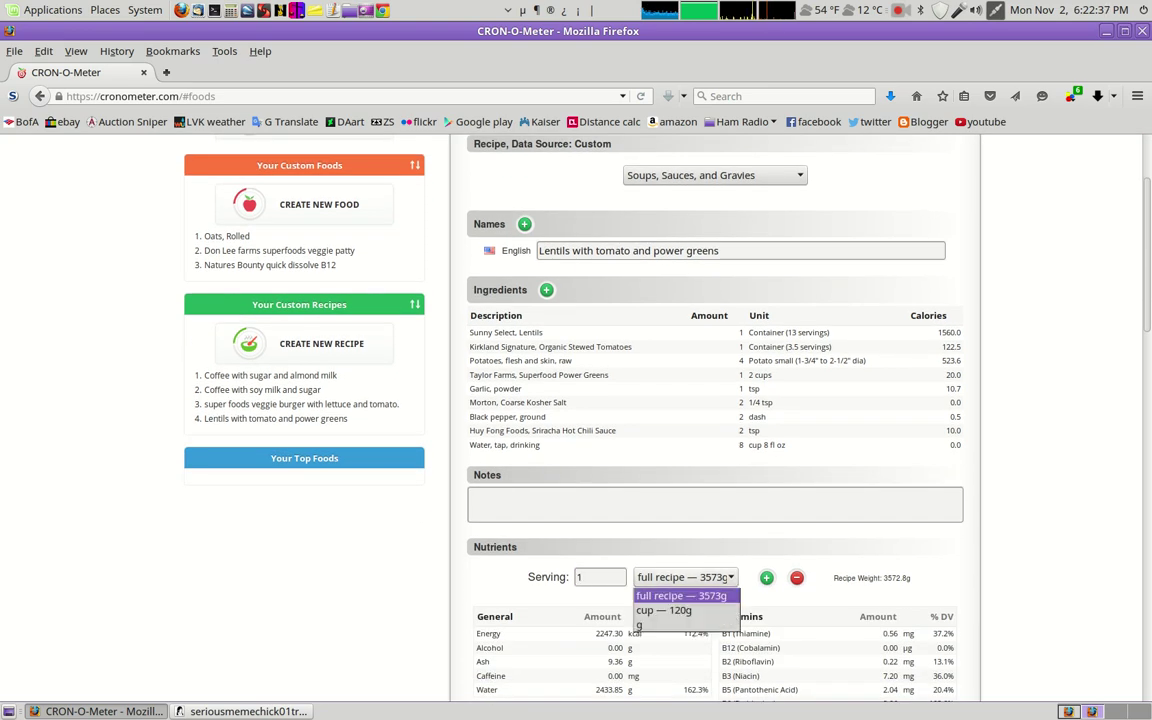
key(Return)
key(shift+Tab)
scroll(640, 400, down, 1)
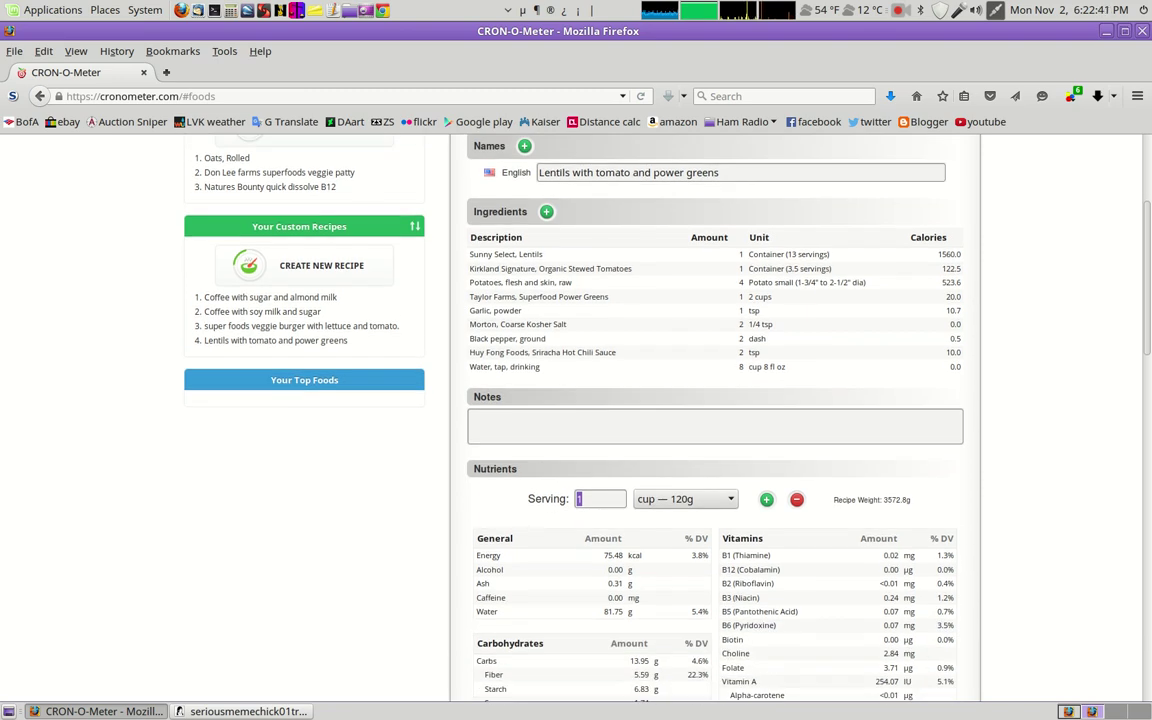
scroll(640, 400, up, 2)
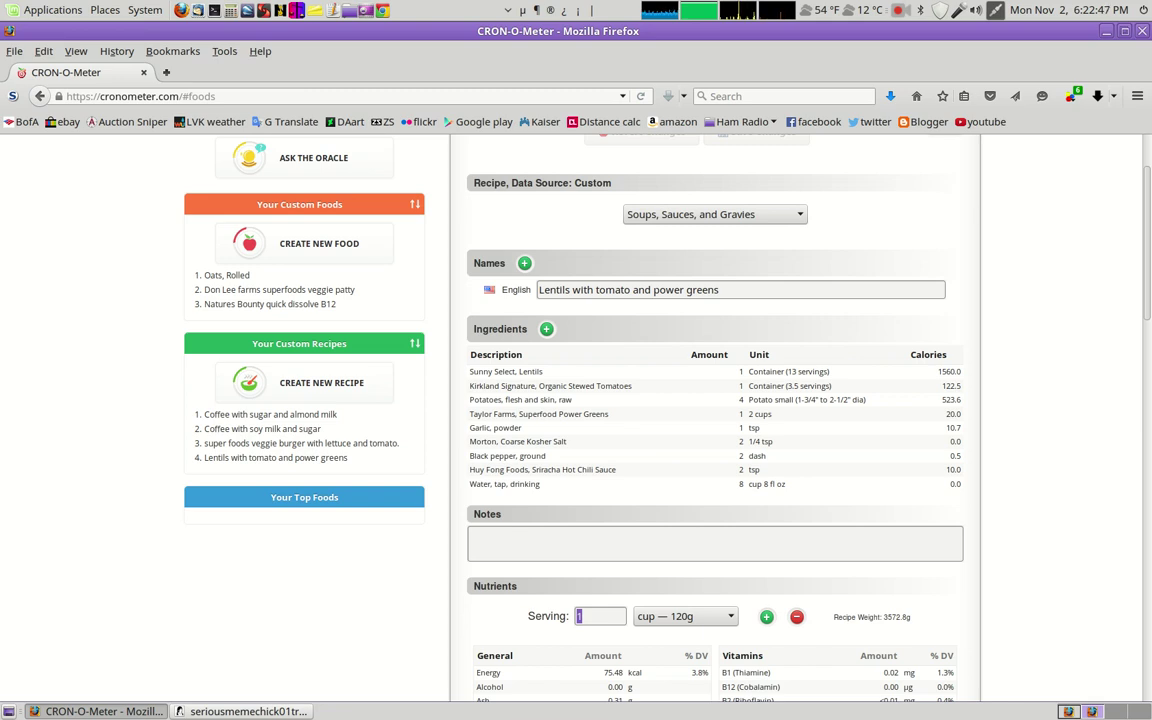
scroll(640, 400, down, 5)
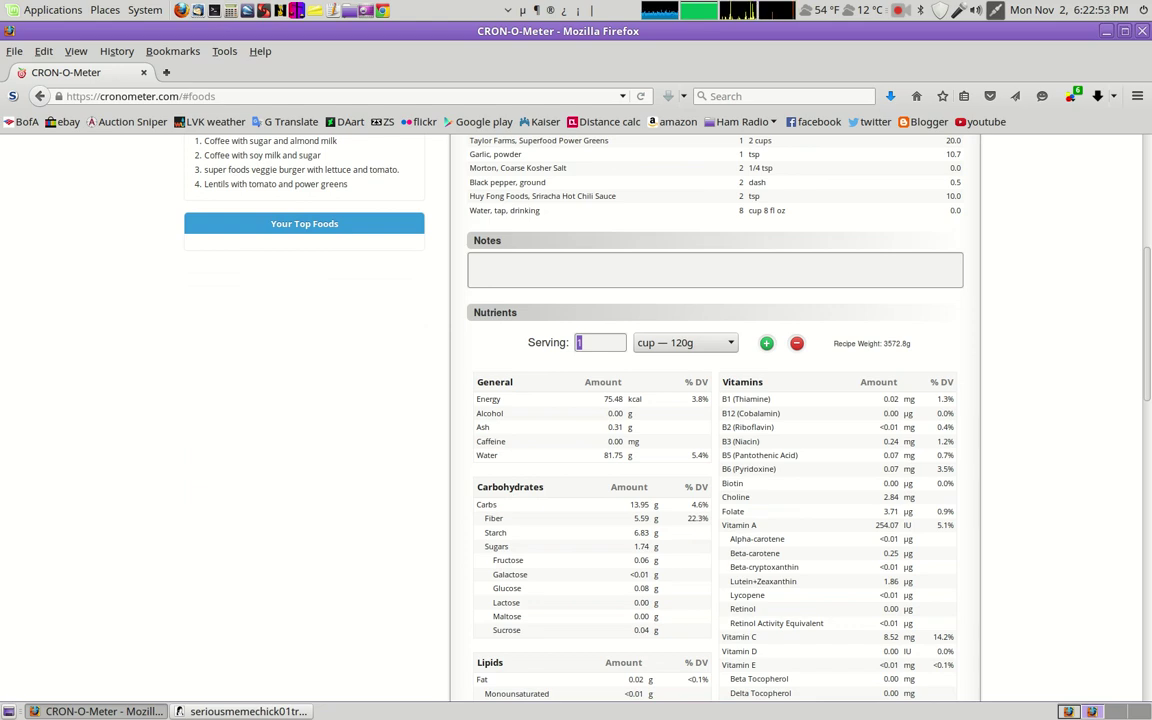
scroll(715, 420, down, 4)
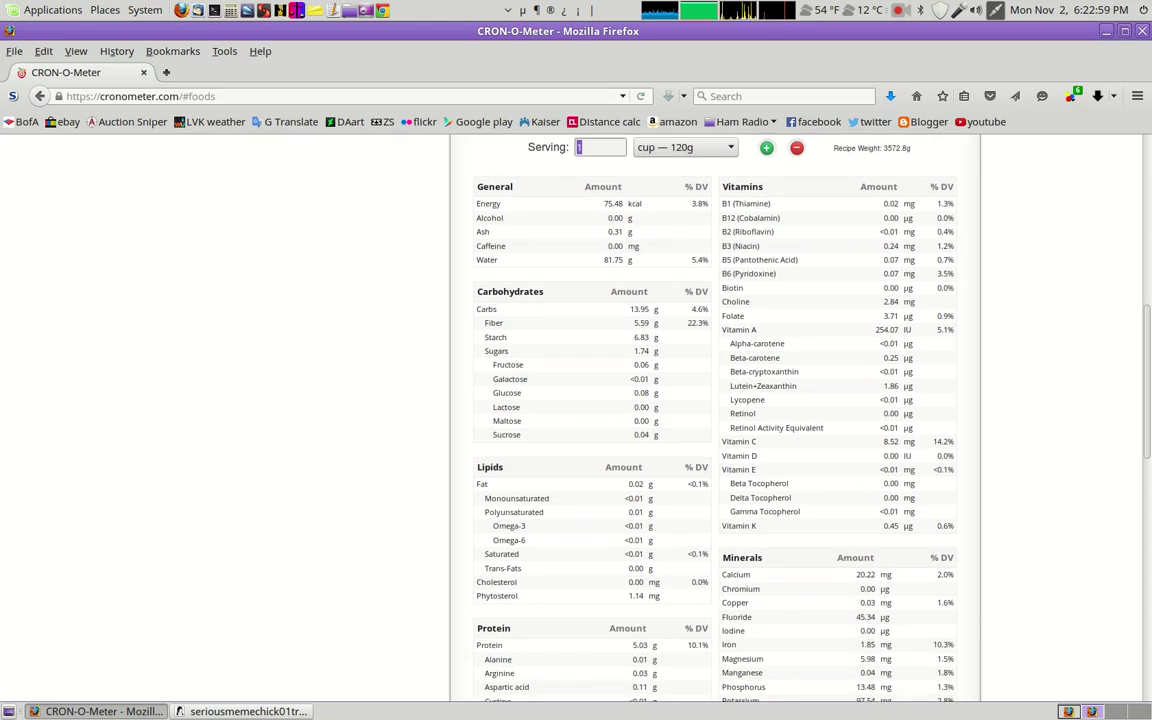
scroll(715, 420, down, 3)
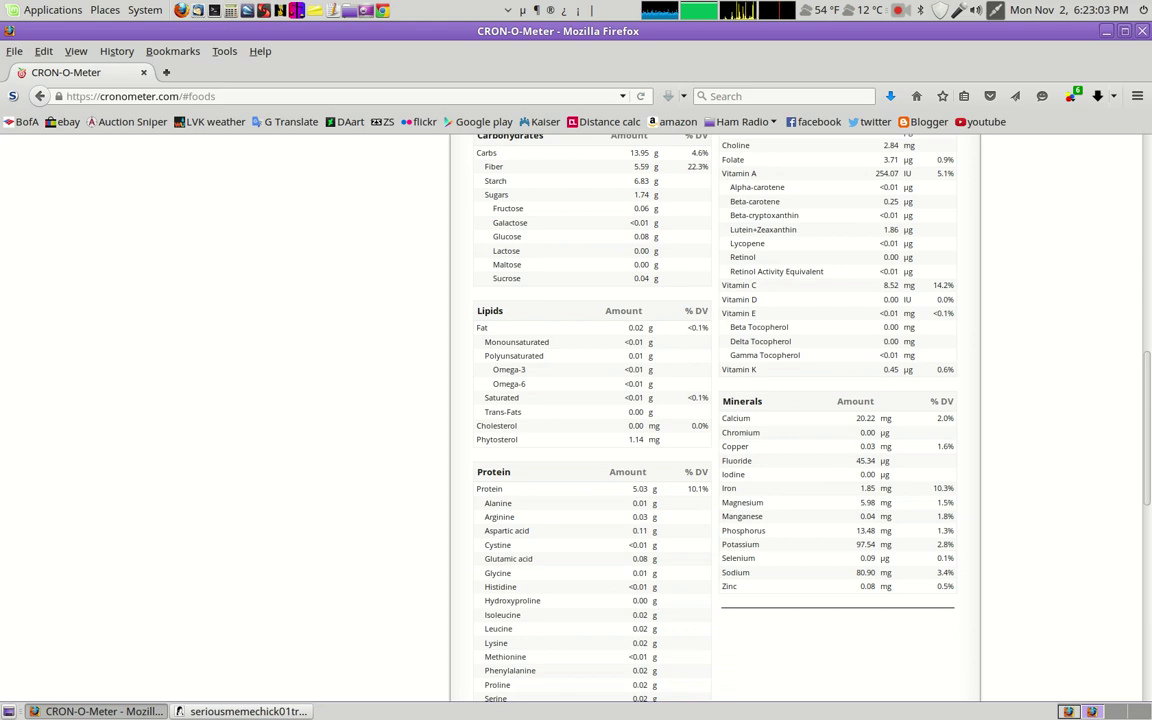
scroll(715, 420, up, 10)
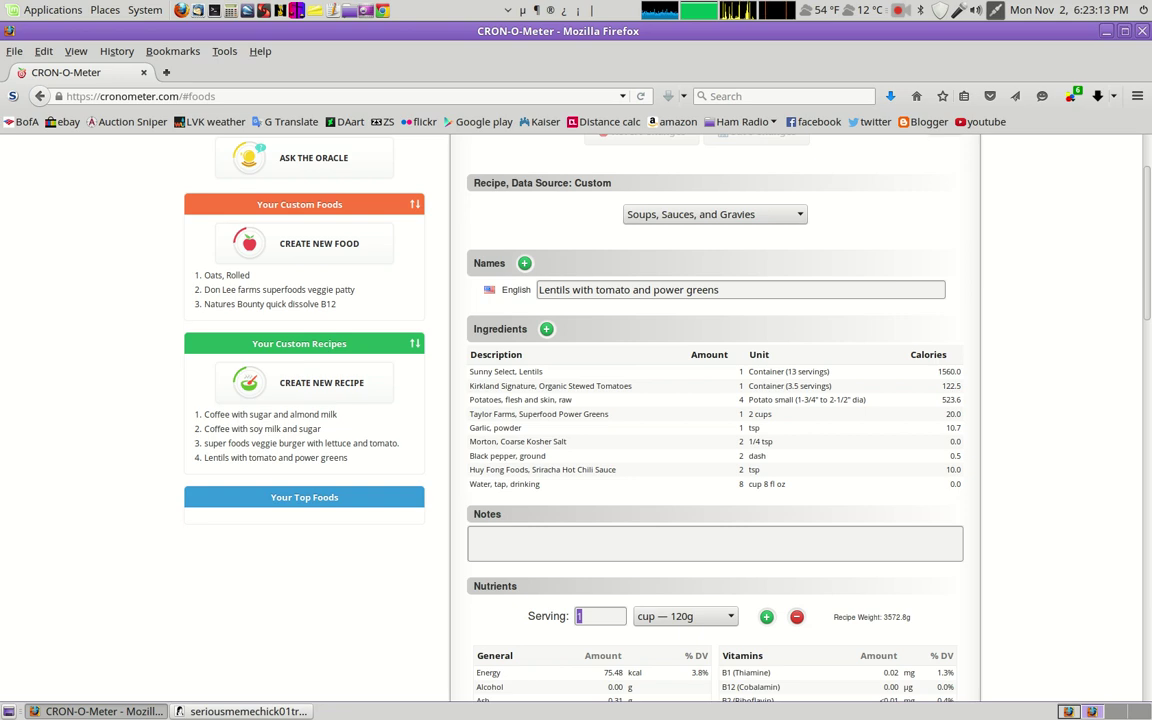
scroll(600, 400, up, 1)
scroll(576, 420, up, 2)
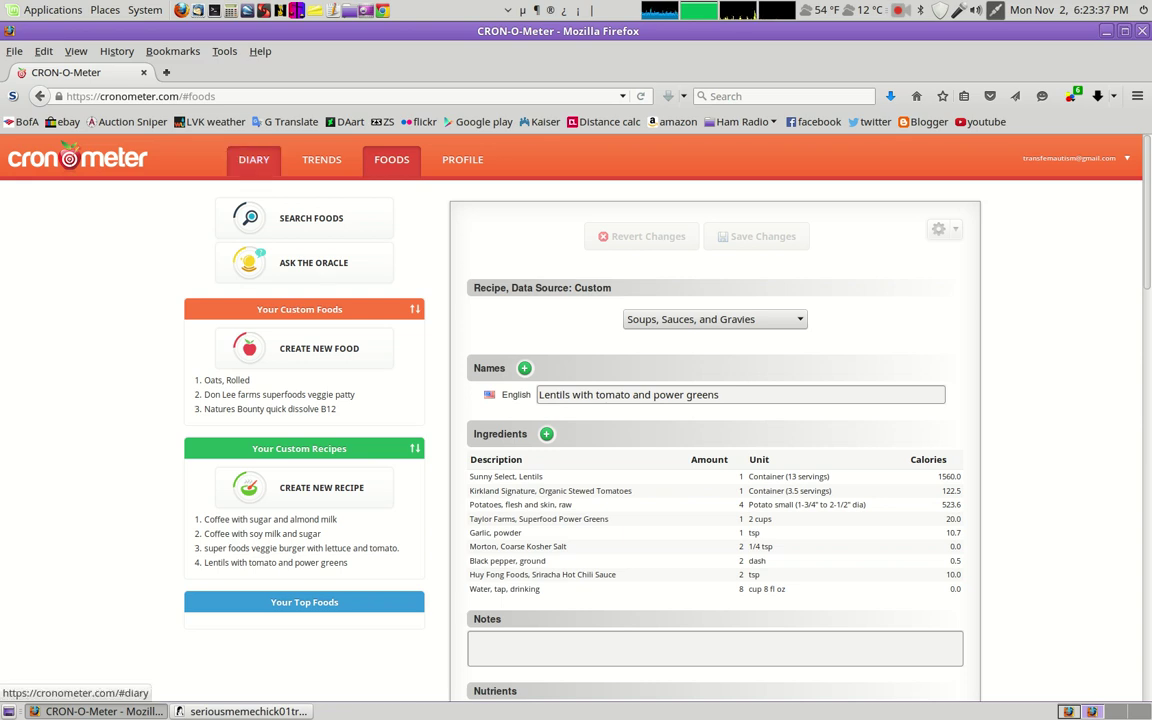
Go back to the November 2 diary and open Add Measurement to Diary, set to Weight in lbs
click(253, 160)
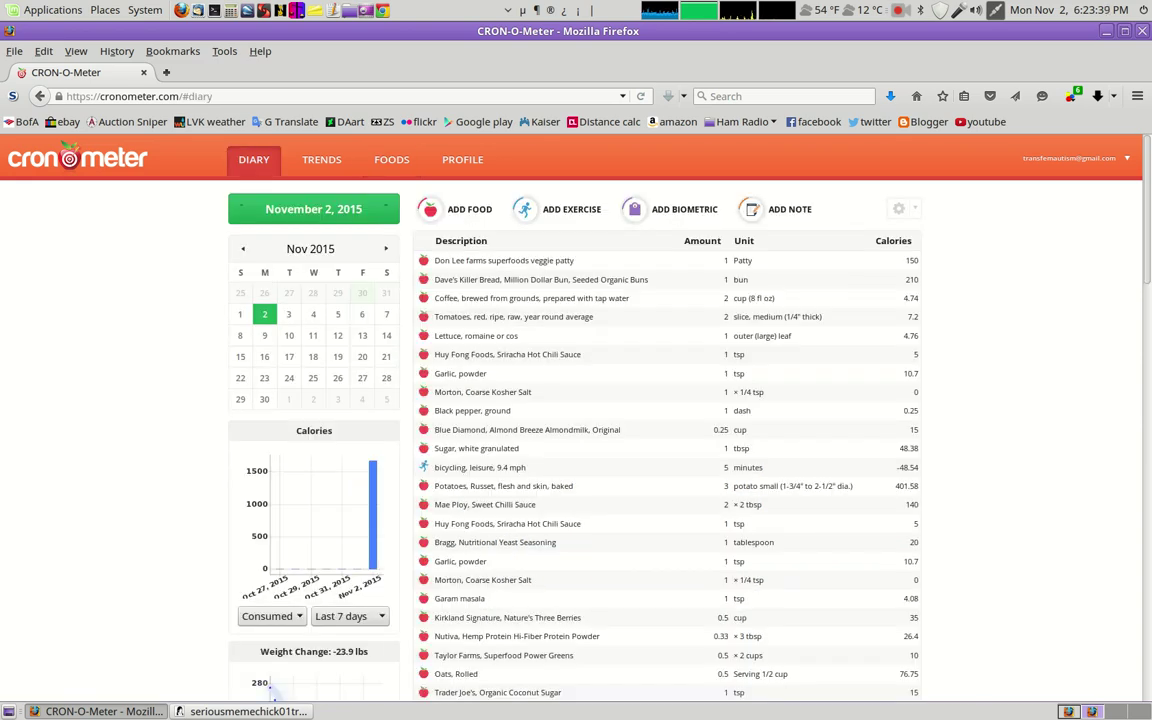
scroll(270, 698, down, 3)
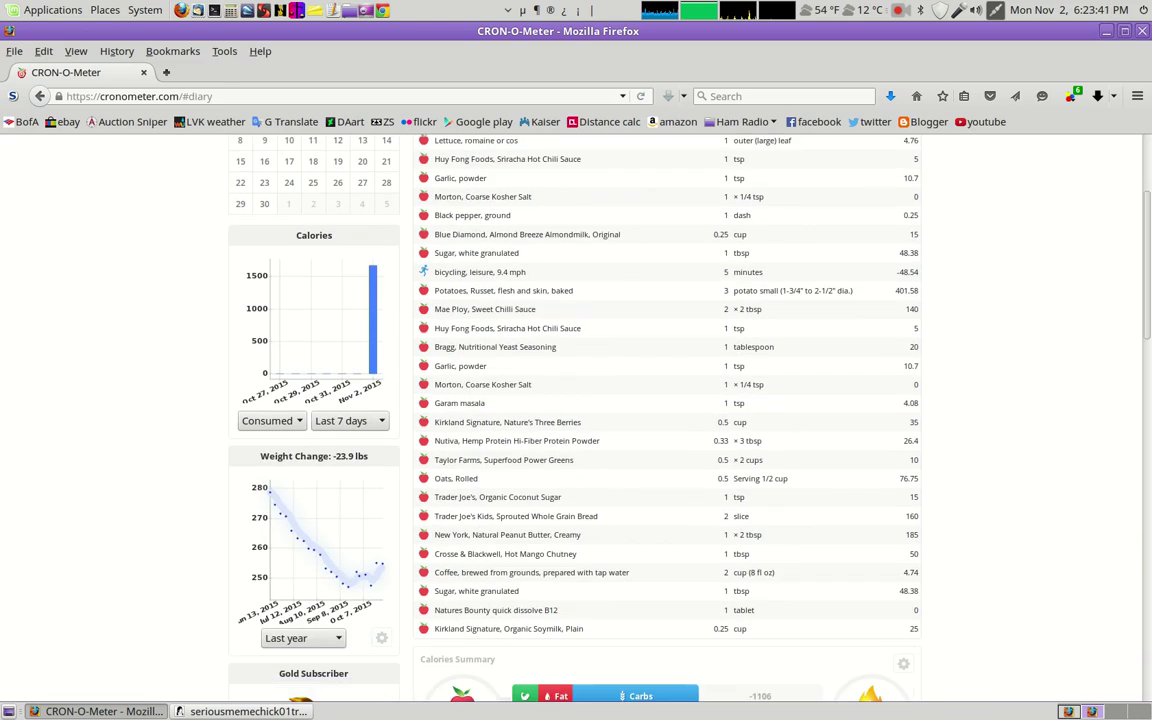
scroll(270, 698, down, 2)
scroll(270, 698, up, 5)
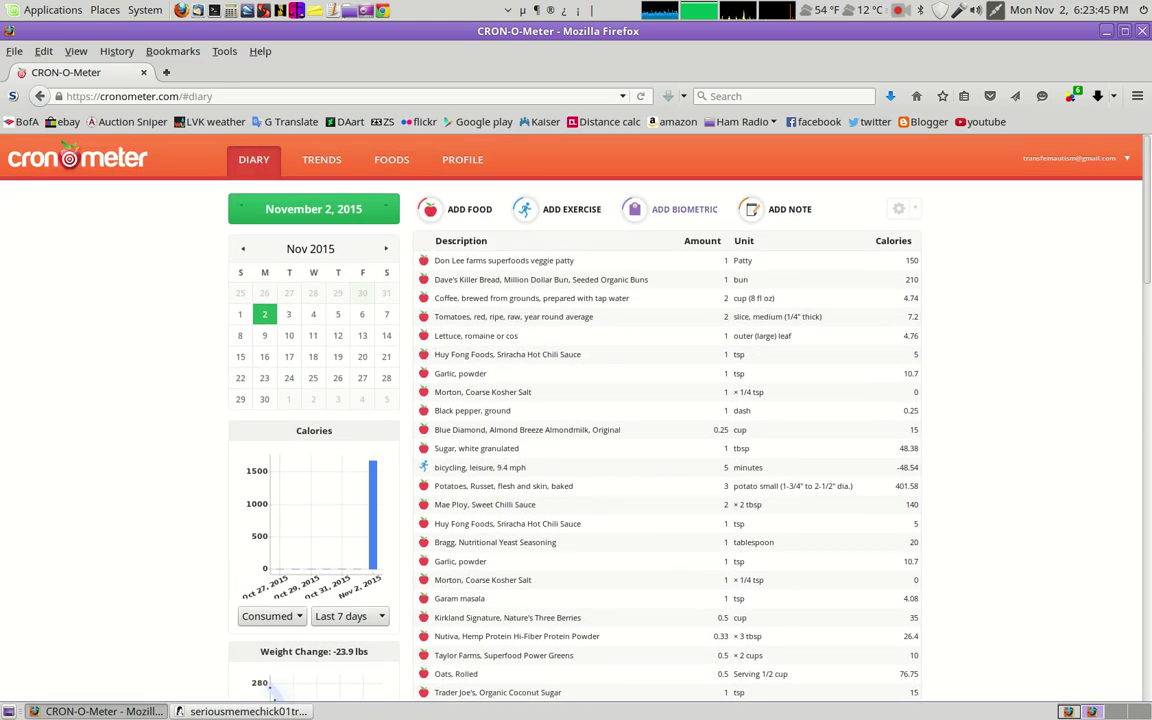
key(shift+Tab)
key(Tab)
key(Return)
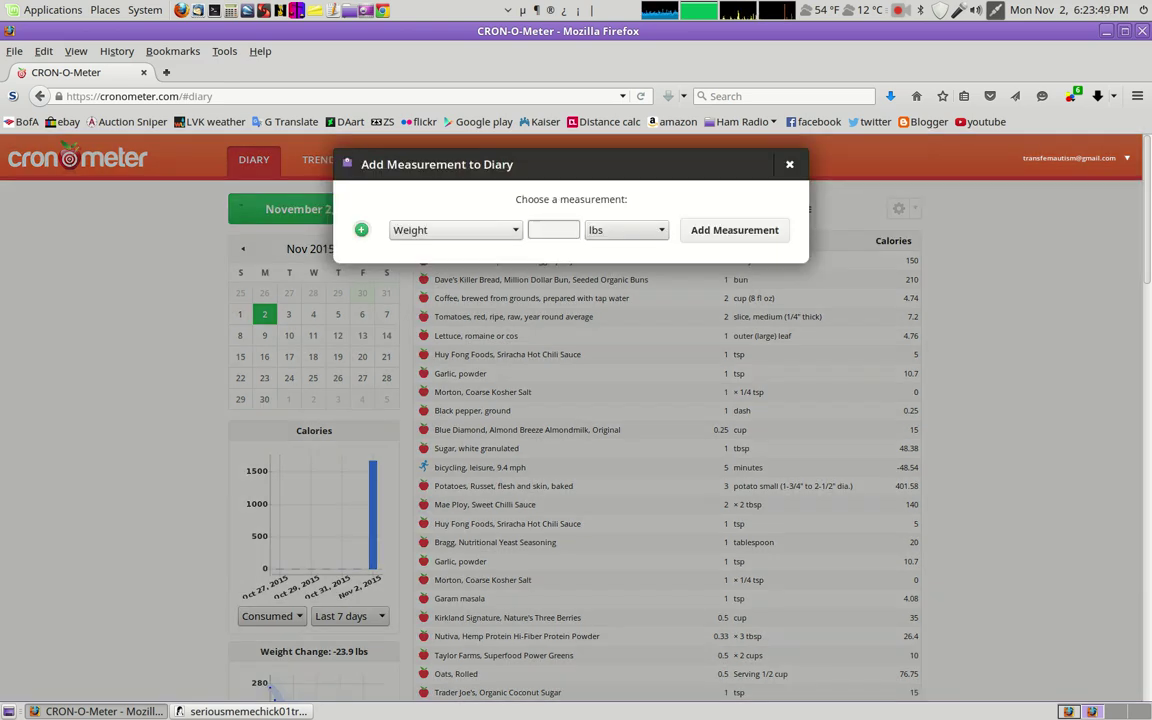
Browse the measurement types from blood pressure down to Sleep, then dismiss the list and dialog without adding
key(shift+Tab)
key(alt+Down)
key(Down)
key(Down)
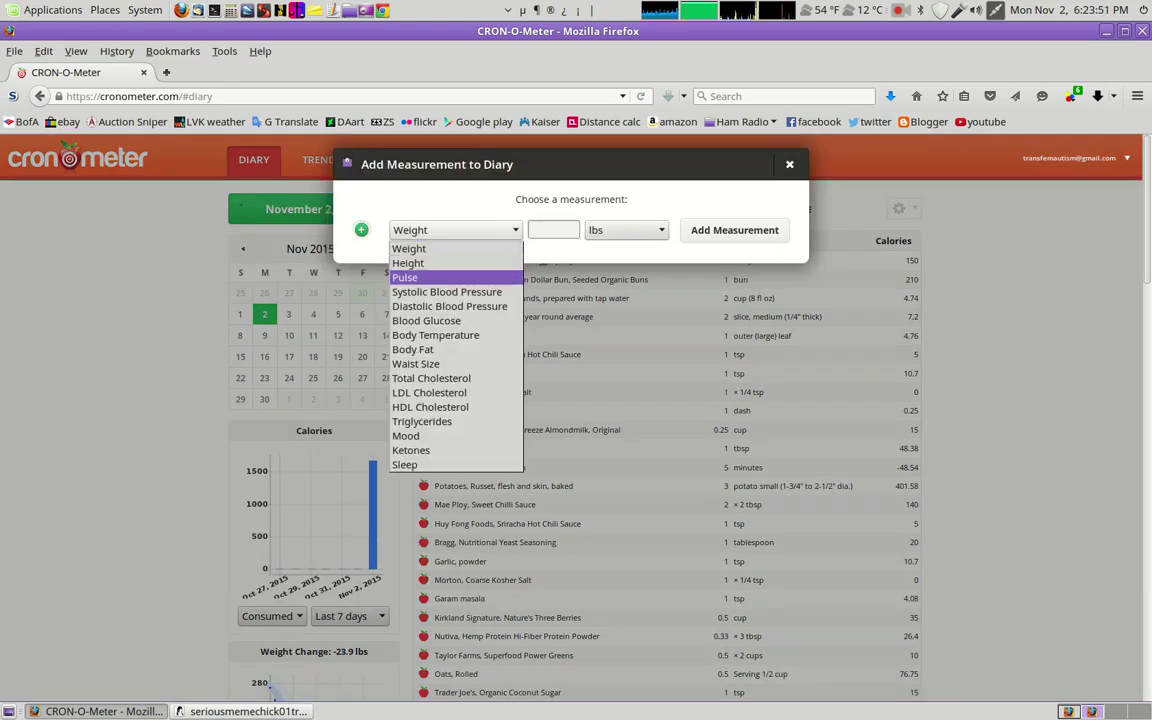
key(Down)
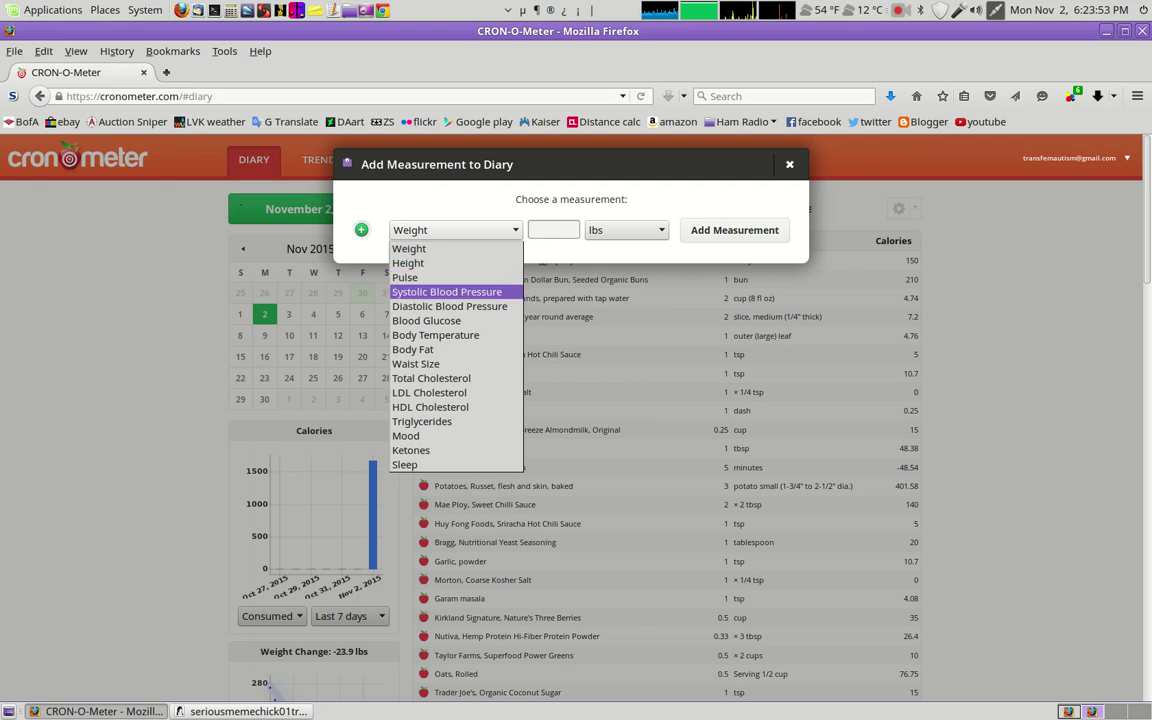
key(Down)
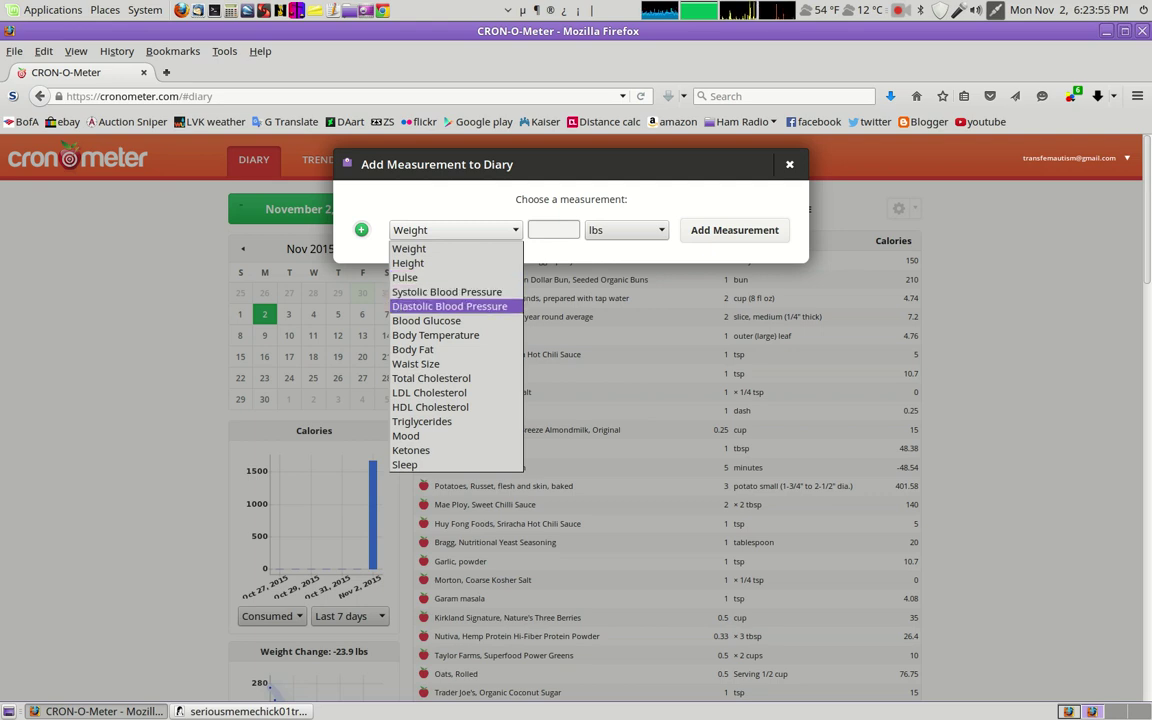
key(Down)
key(Down)
key(Down)
key(Down)
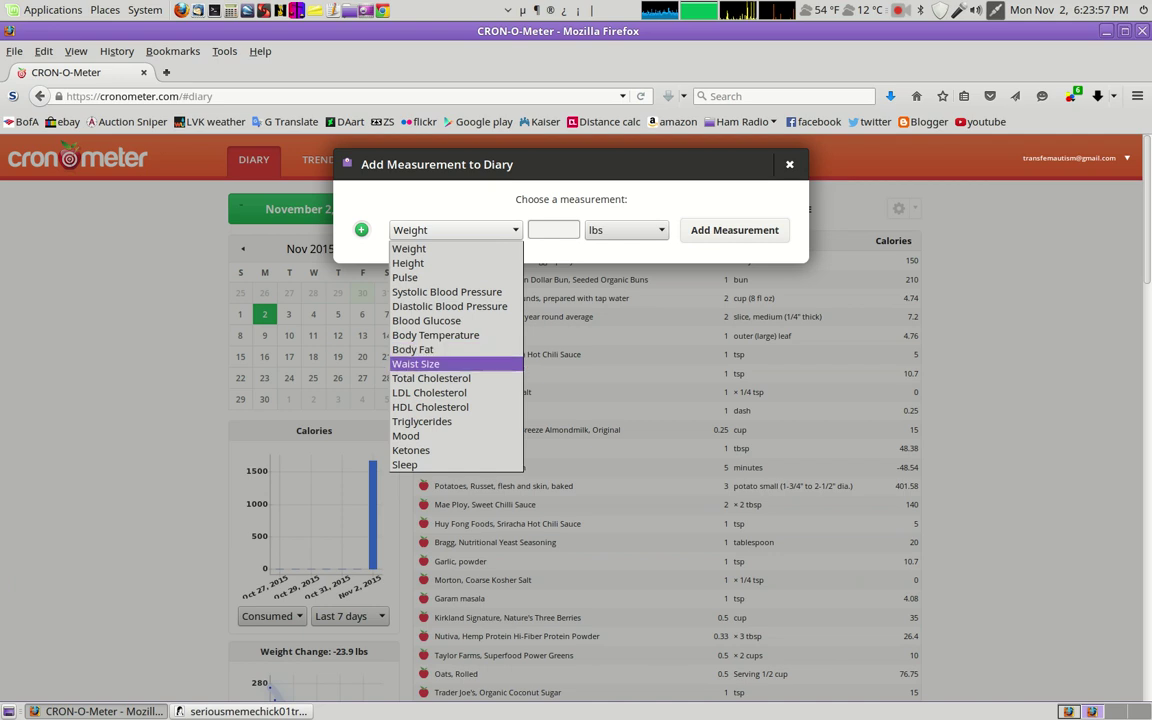
key(Down)
key(Down)
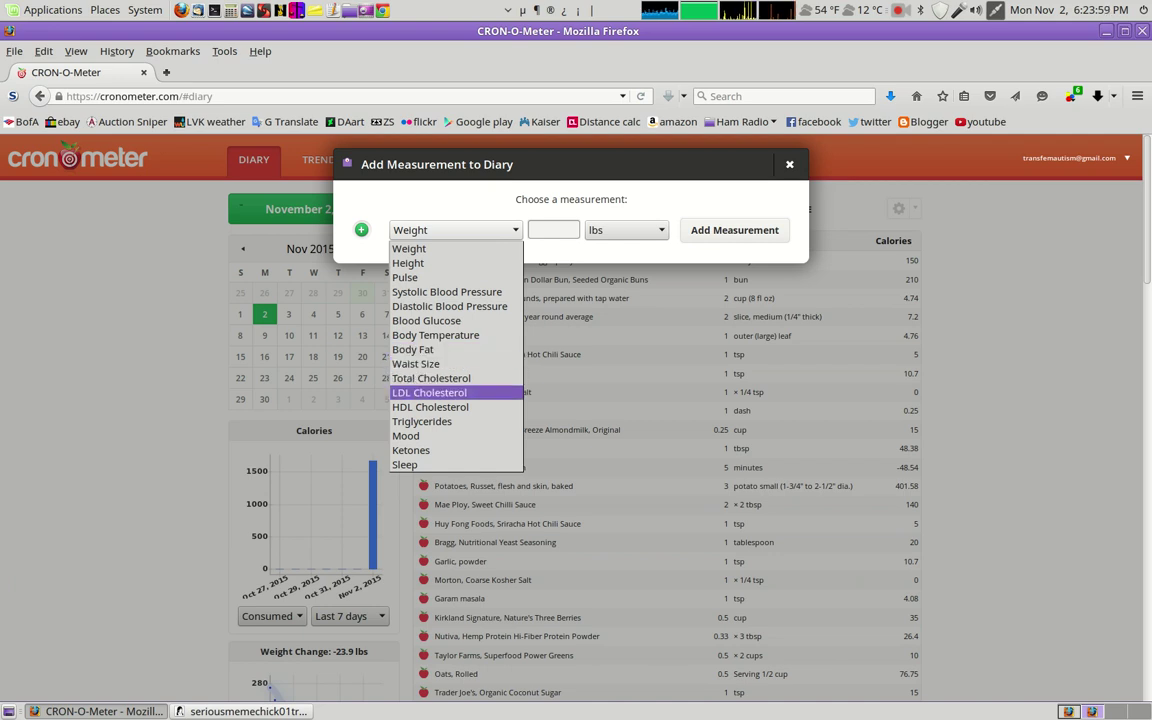
key(Down)
key(Down)
key(Down)
key(Down)
key(Down)
key(p)
key(Escape)
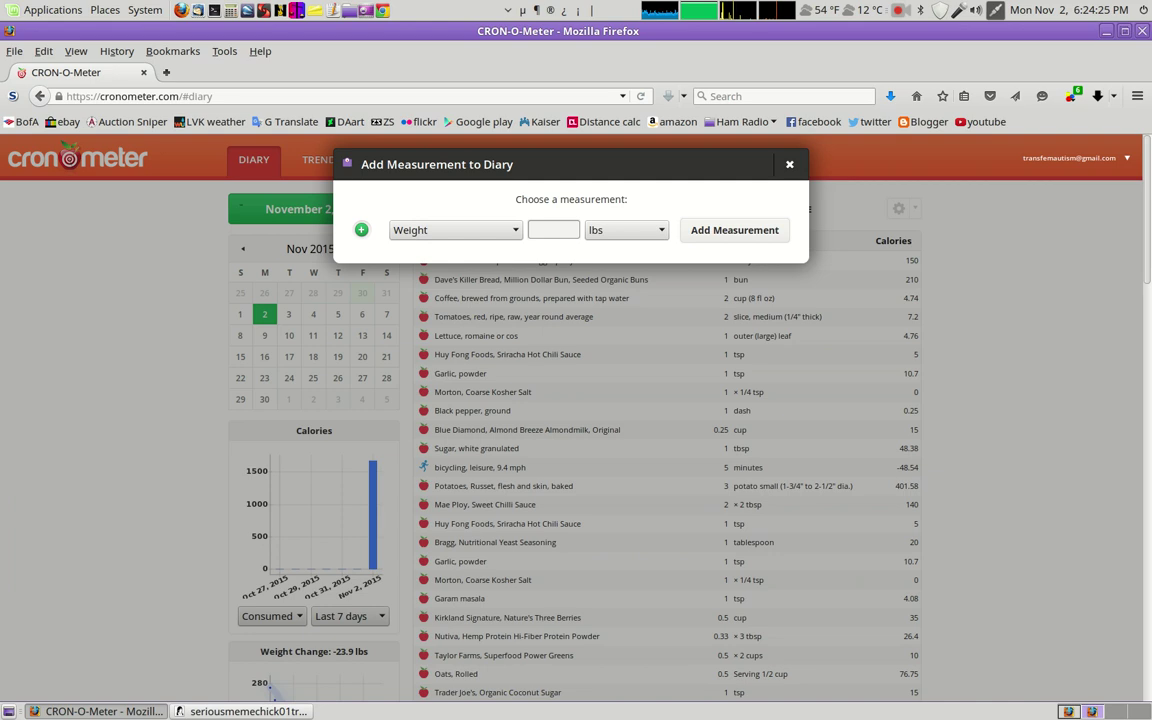
key(Escape)
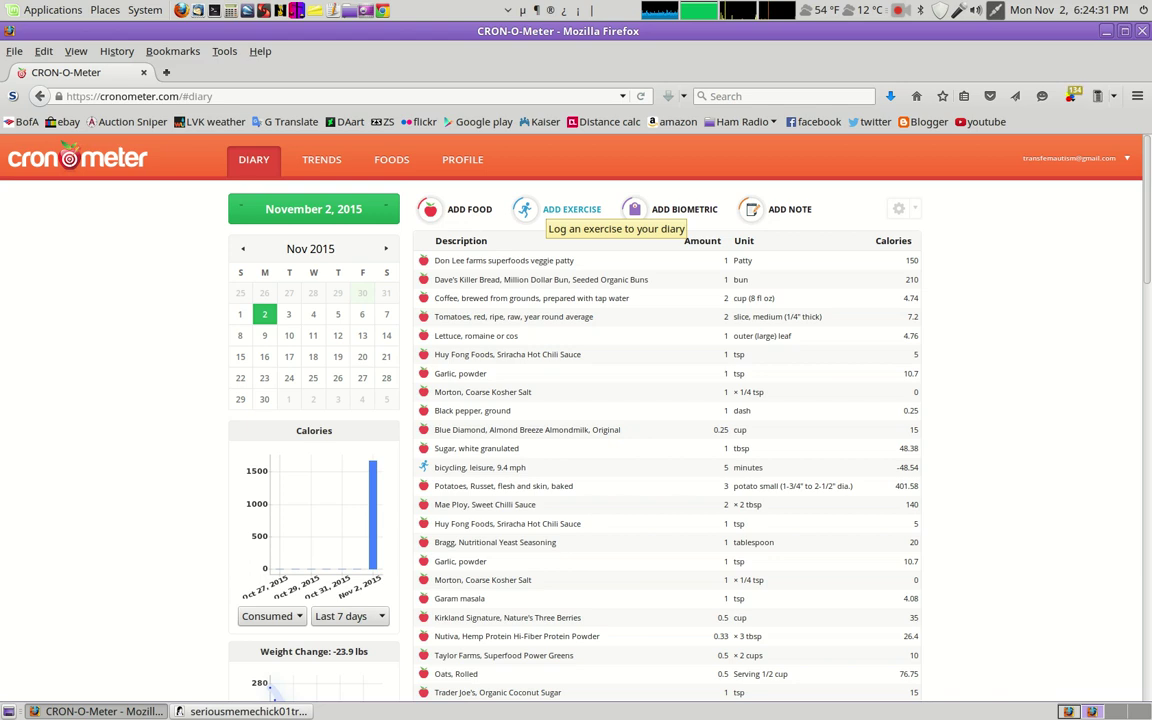
scroll(668, 400, down, 5)
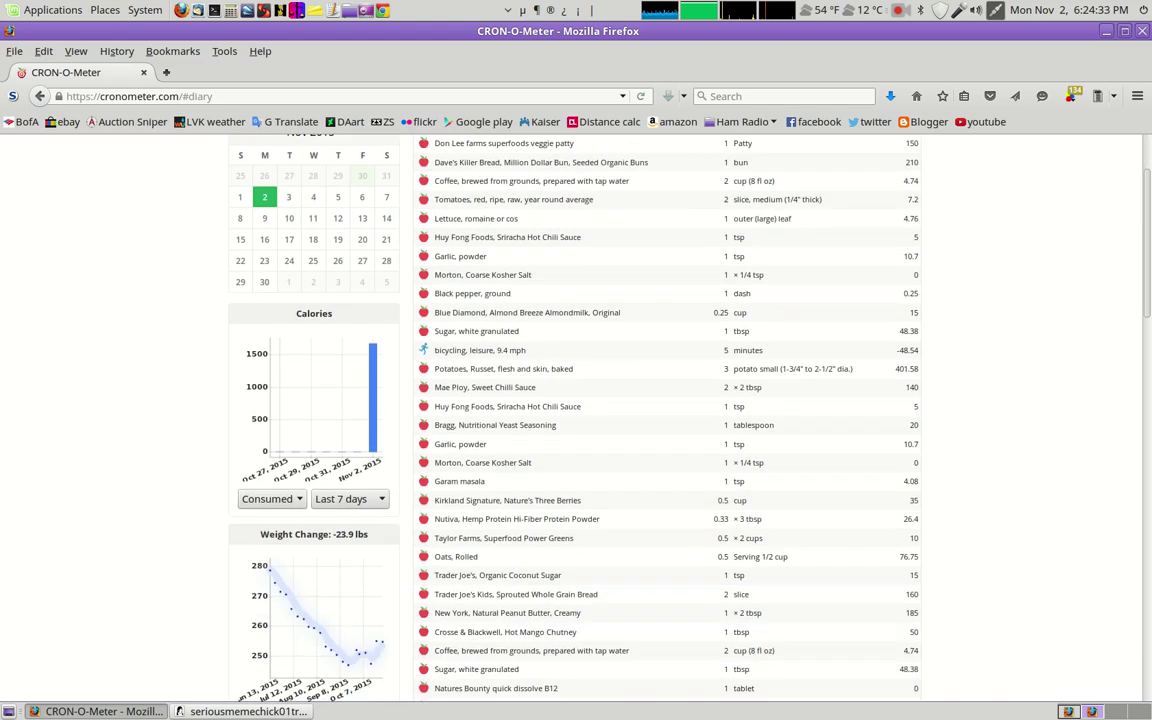
scroll(345, 440, down, 1)
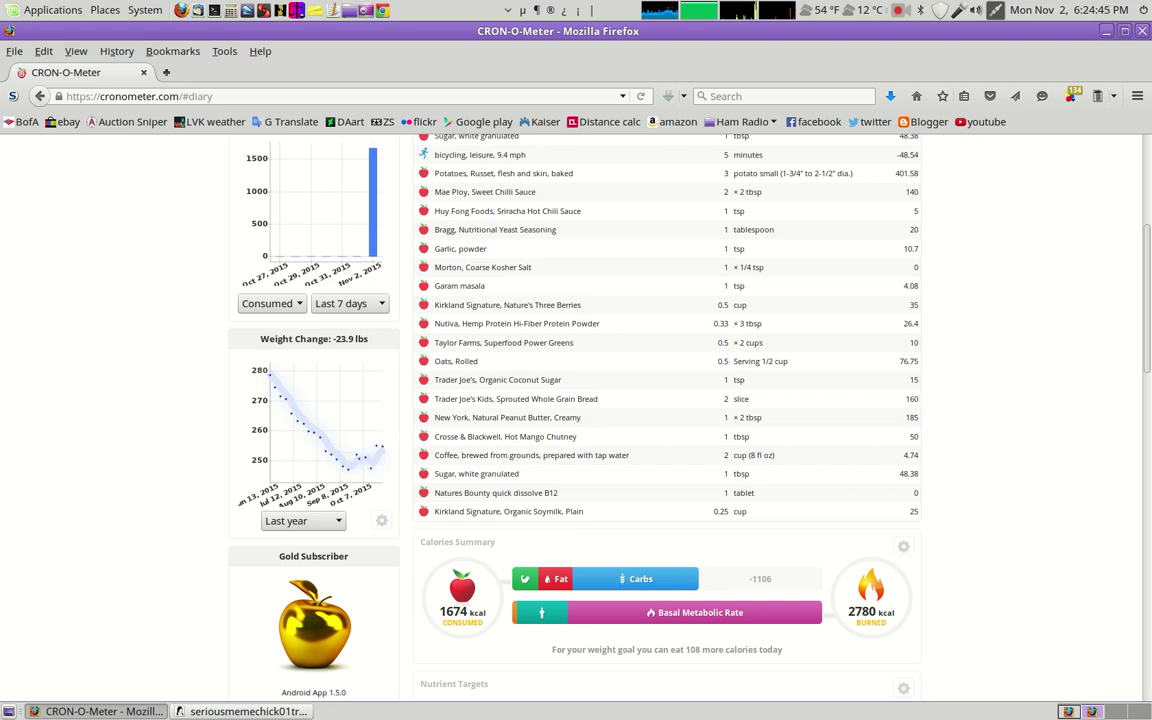
scroll(270, 688, up, 6)
Inspect the Trends charts of 7-day calories and weight since June 13, 2015, including the weight chart's export options
click(321, 159)
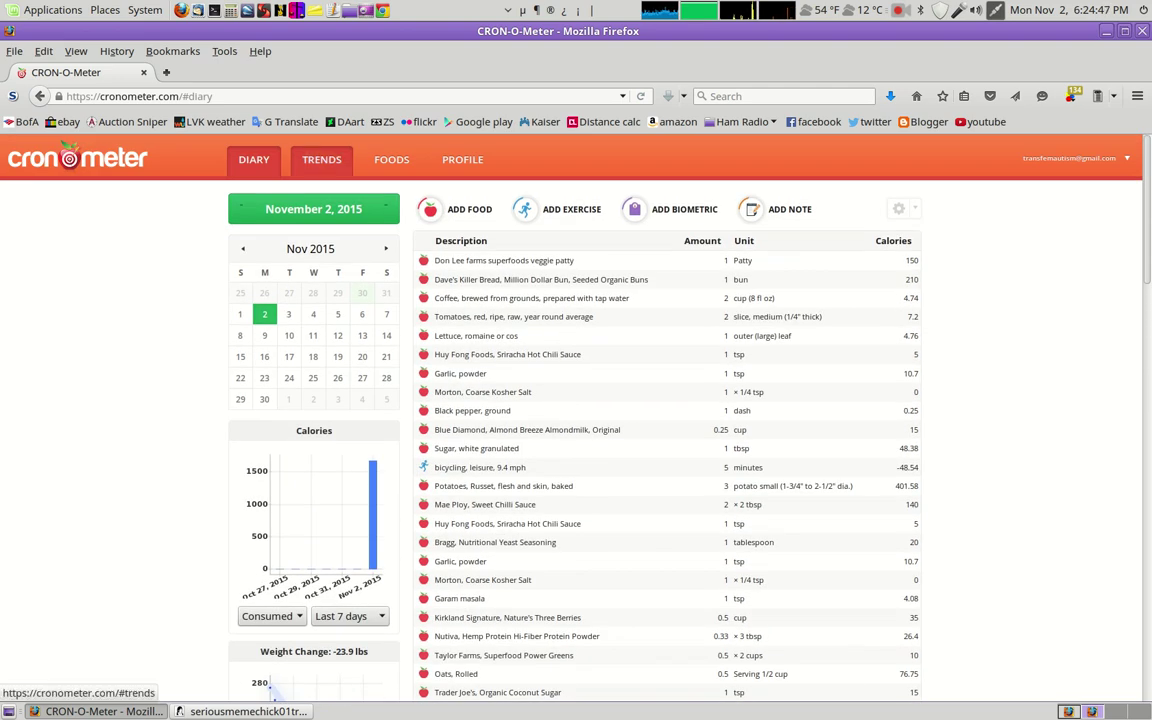
scroll(268, 692, down, 6)
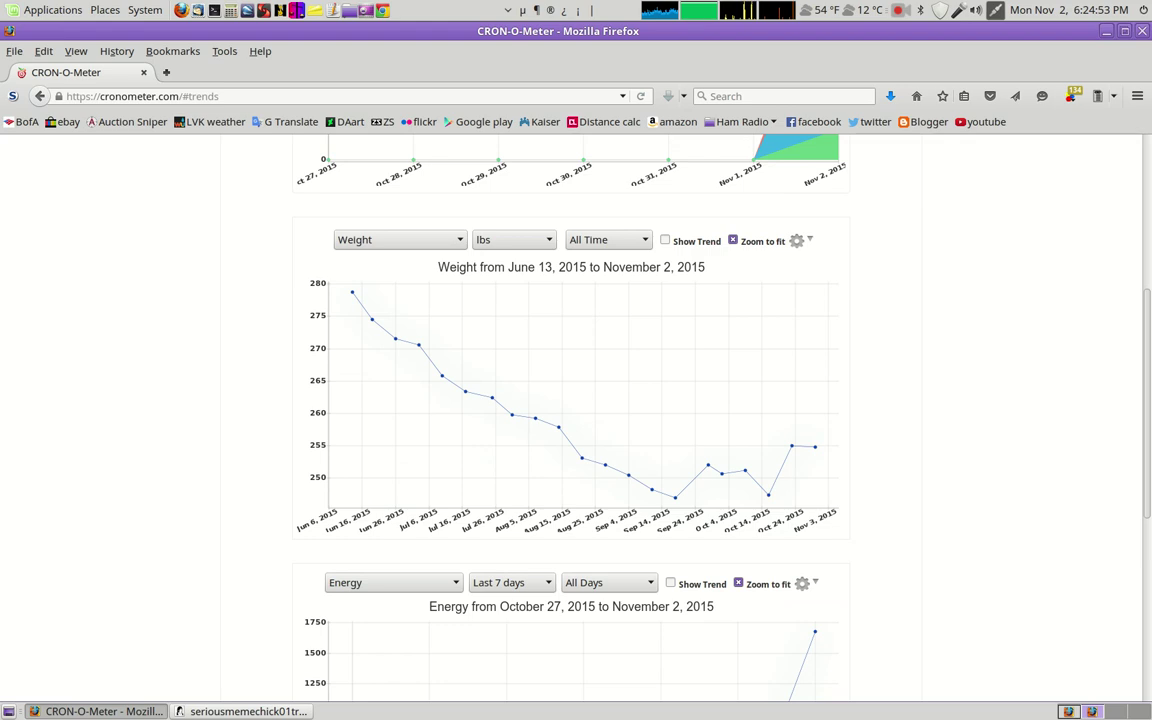
mouse_move(352, 292)
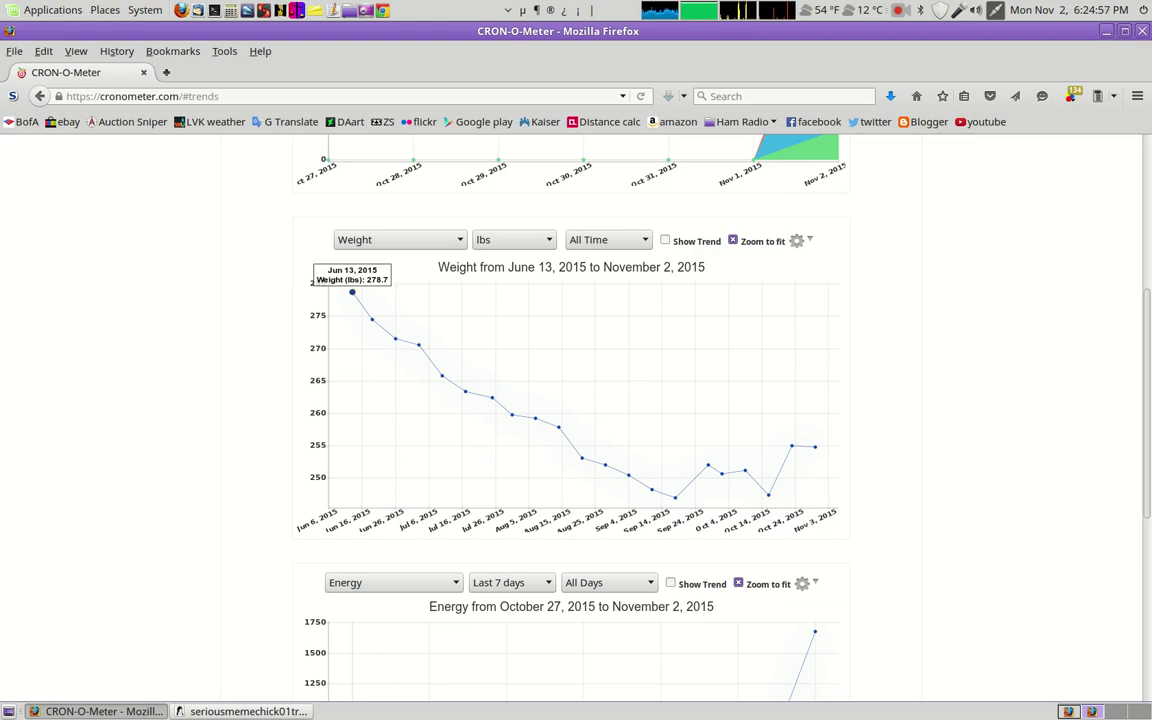
mouse_move(815, 447)
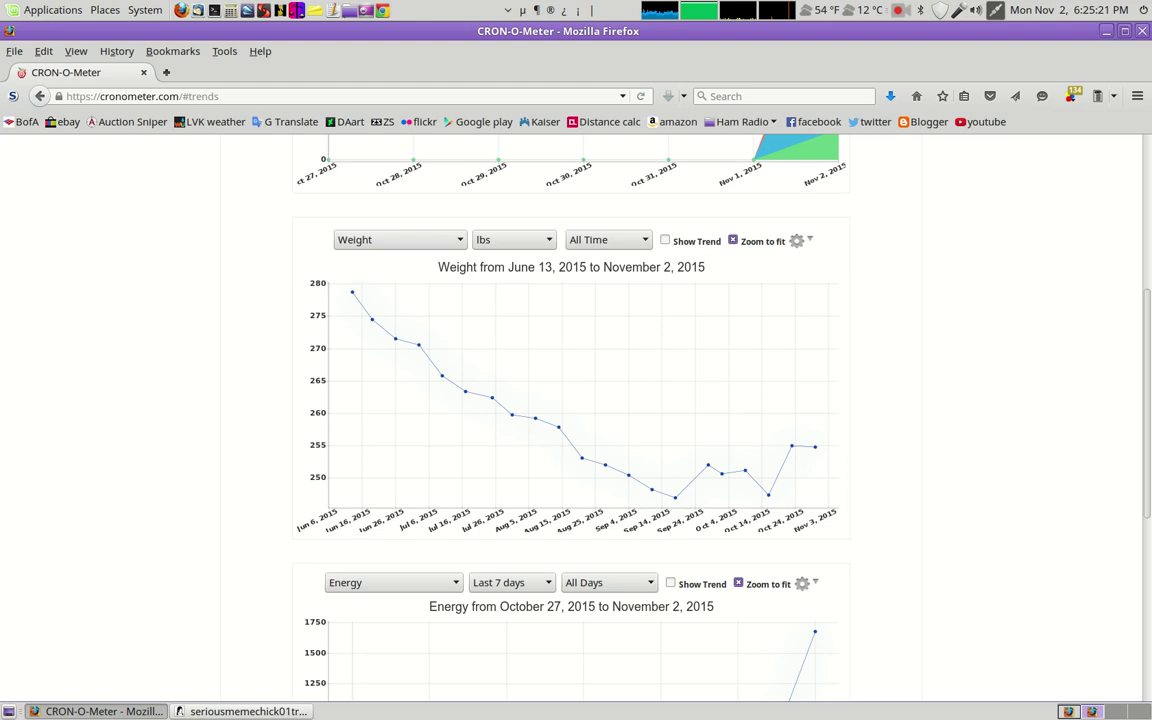
click(797, 241)
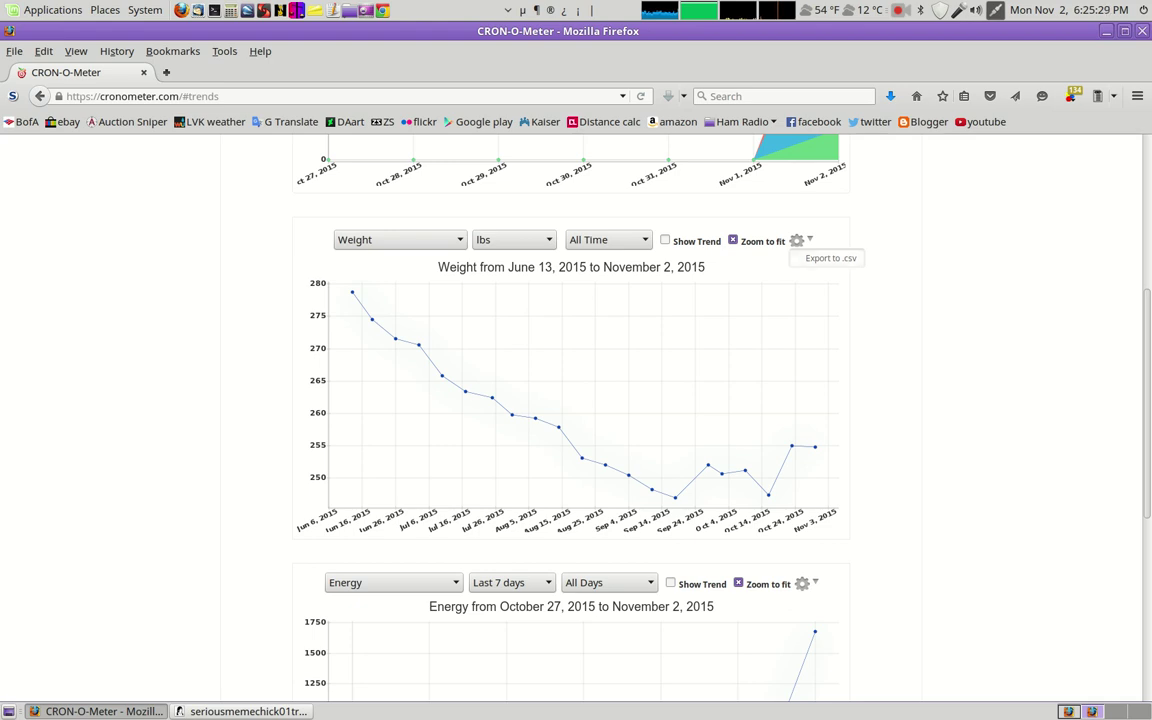
key(Escape)
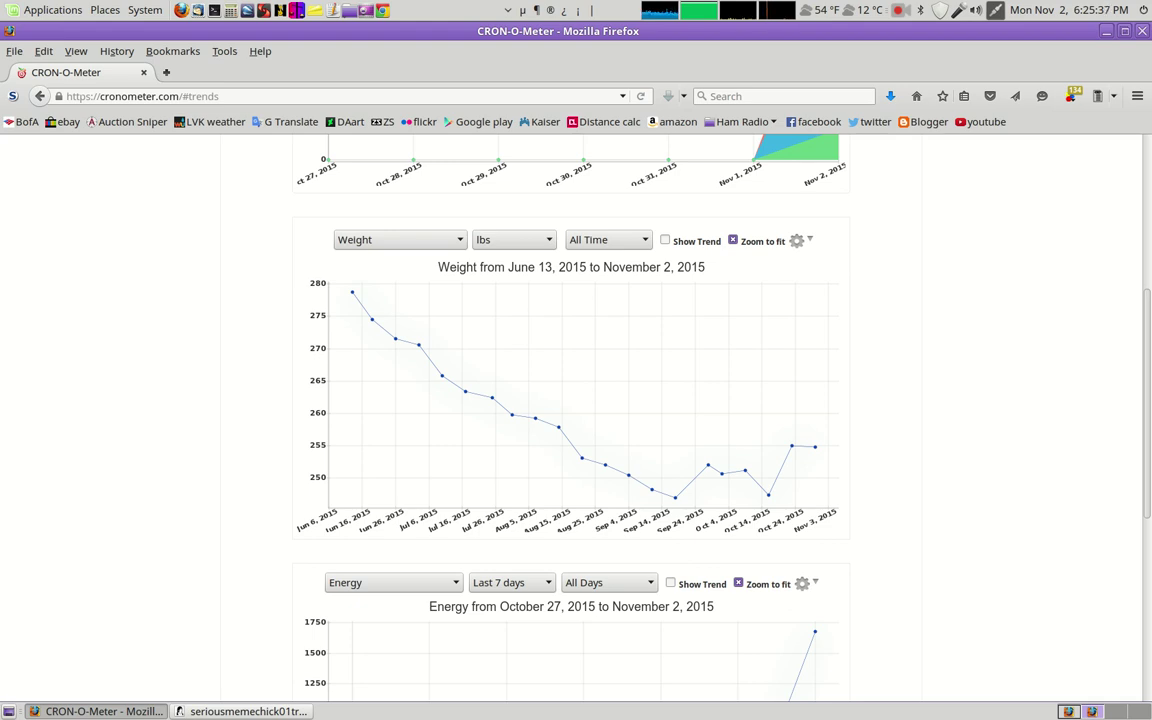
scroll(576, 400, up, 5)
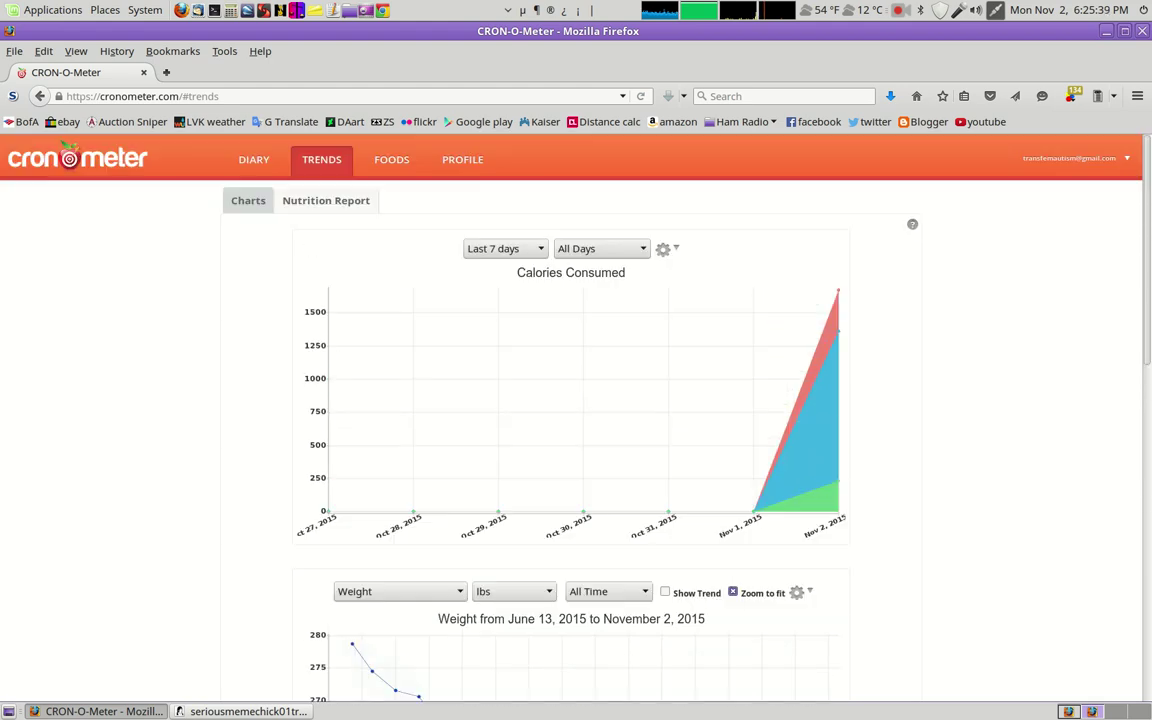
View the Oct 27 to Nov 2, 2015 nutrition report, keeping Daily Averages at Last 7 days
click(326, 200)
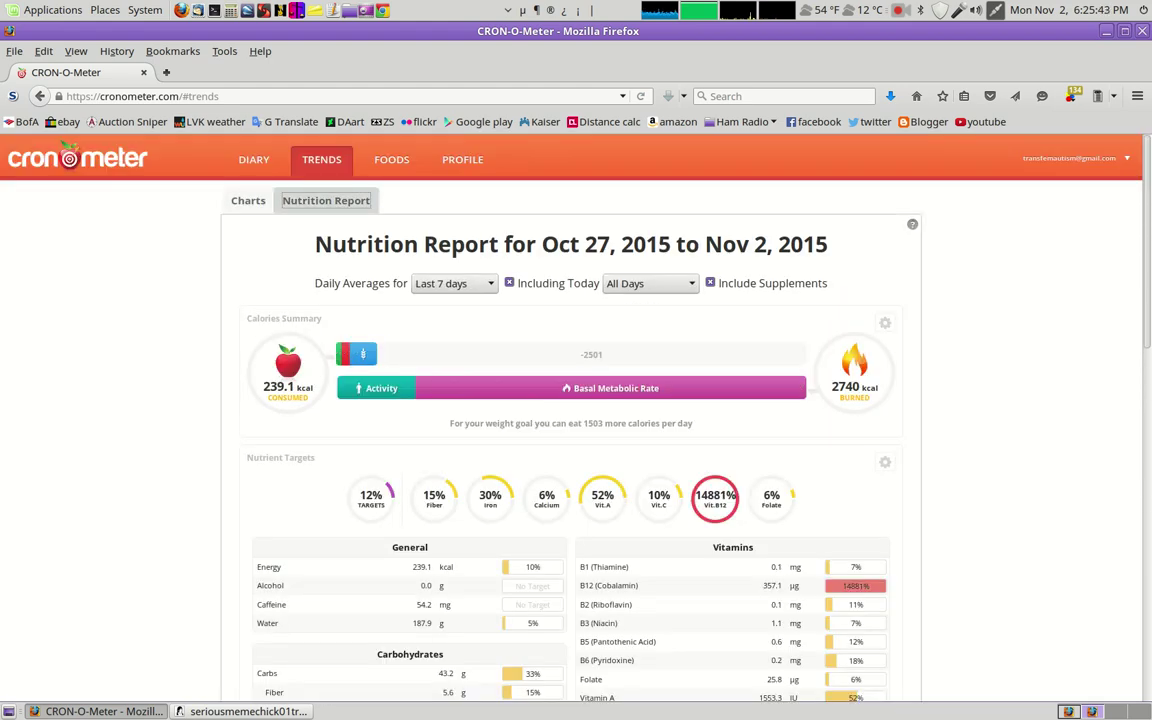
scroll(576, 420, down, 5)
scroll(576, 420, down, 4)
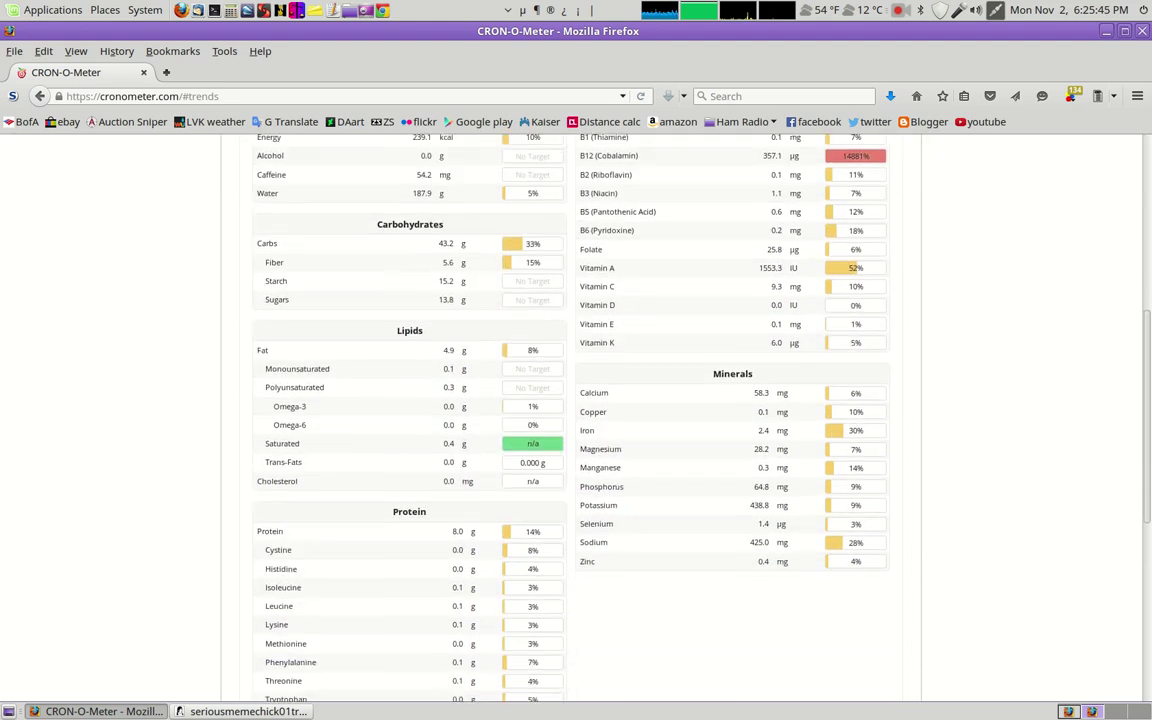
scroll(576, 420, down, 5)
scroll(576, 420, up, 14)
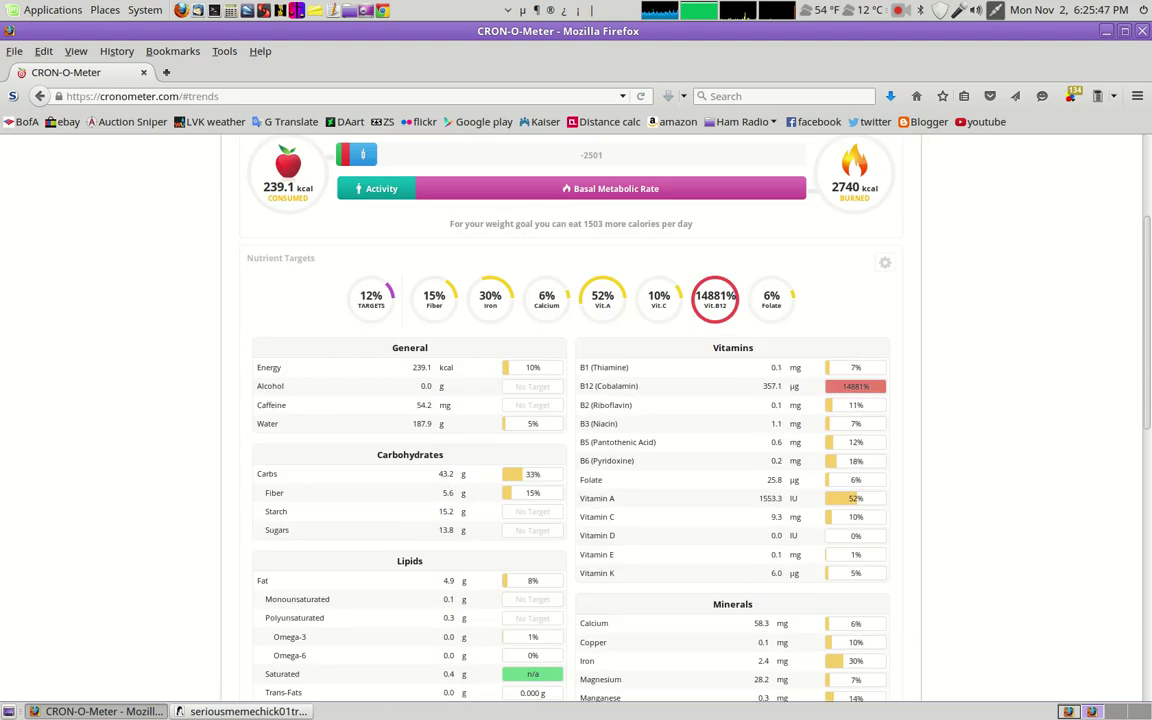
click(453, 283)
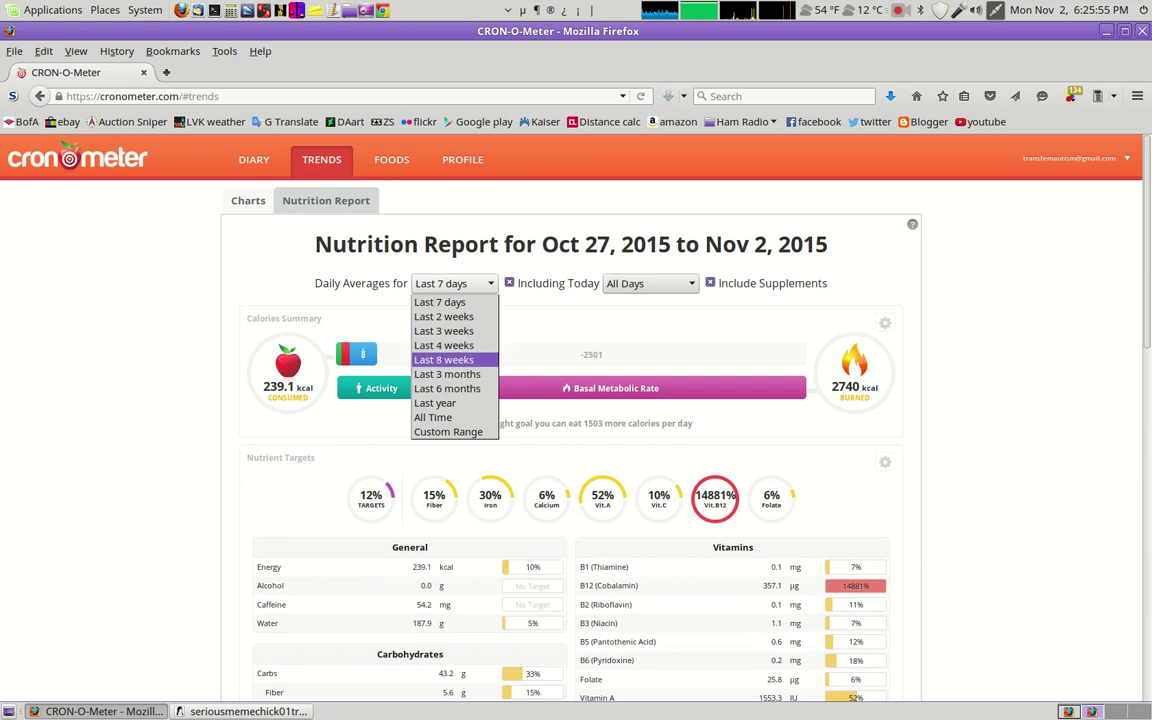
key(Return)
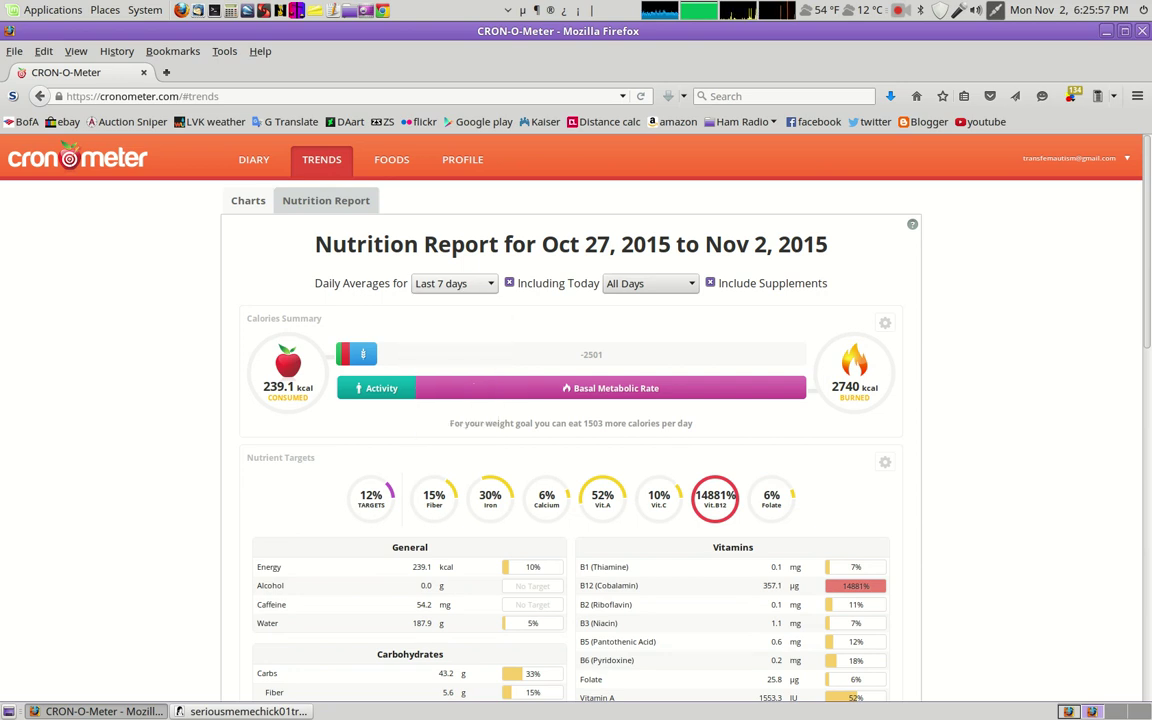
Open the report's Calories Summary settings showing activity level and weight goal options
scroll(580, 420, down, 5)
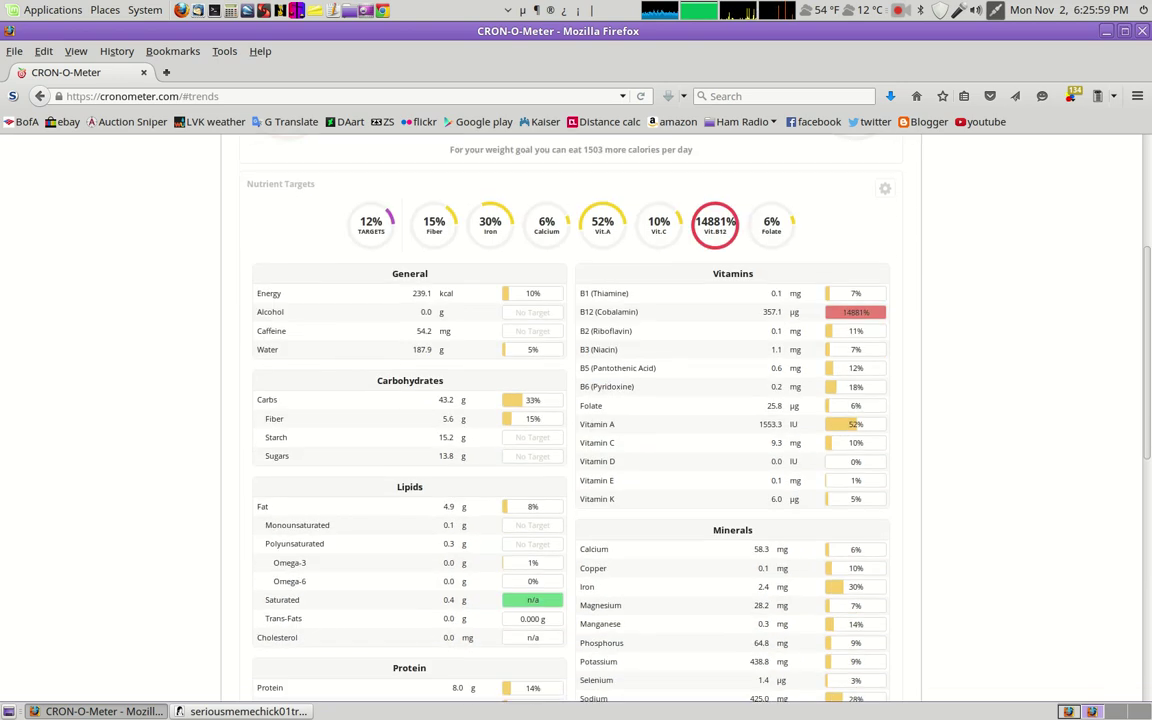
scroll(576, 420, down, 2)
scroll(576, 420, up, 1)
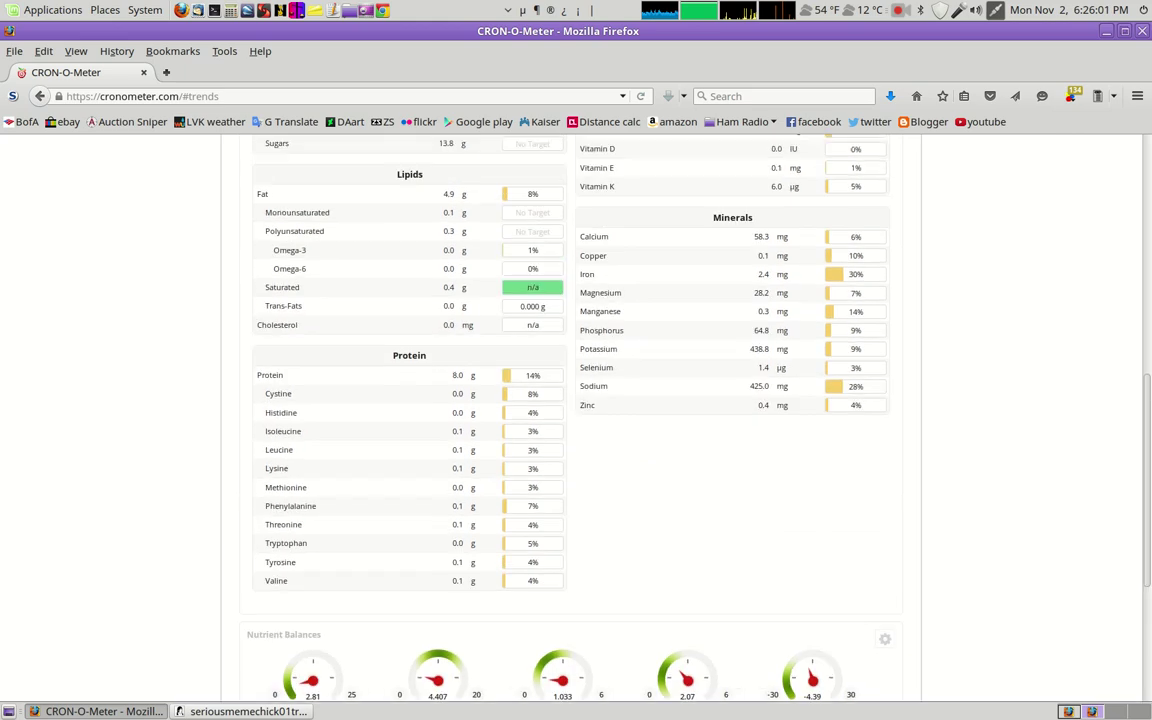
scroll(576, 420, up, 4)
scroll(450, 360, up, 3)
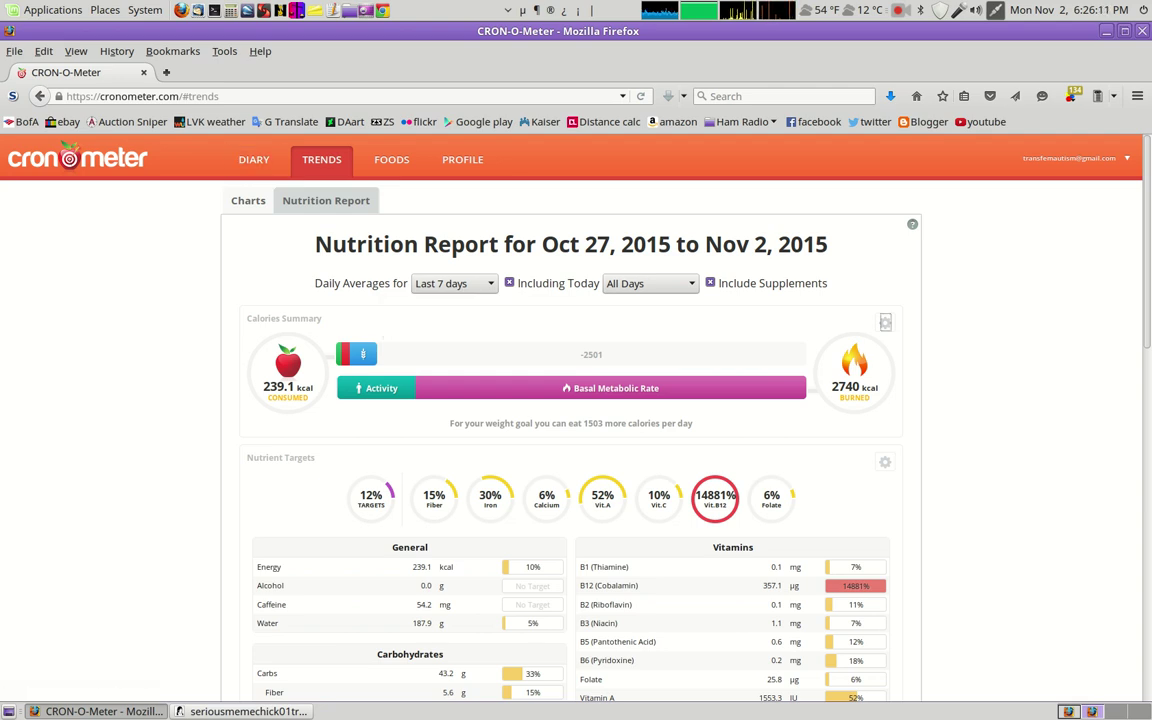
click(885, 322)
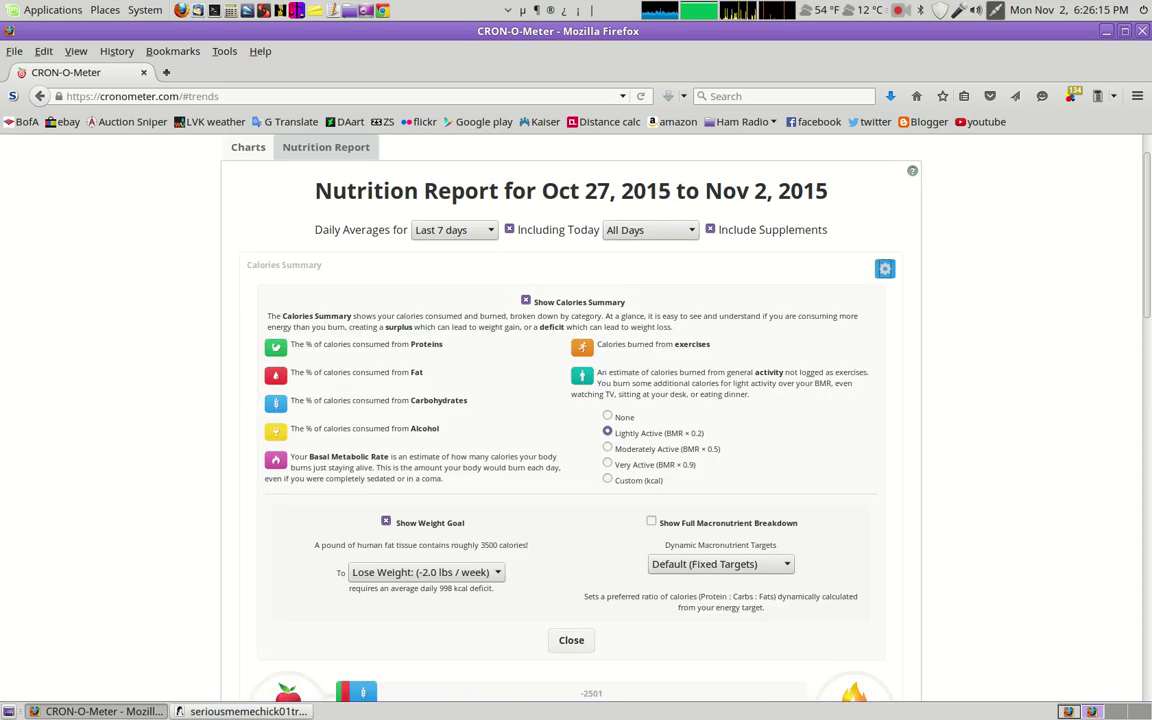
scroll(571, 400, down, 3)
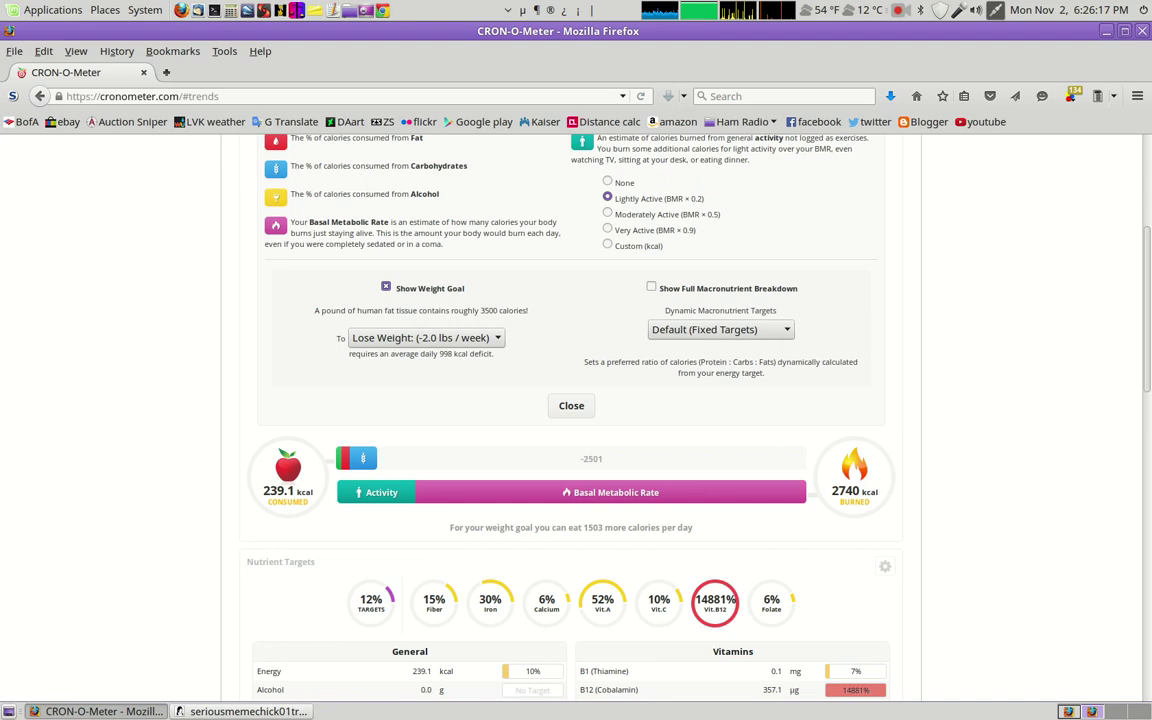
scroll(571, 400, down, 8)
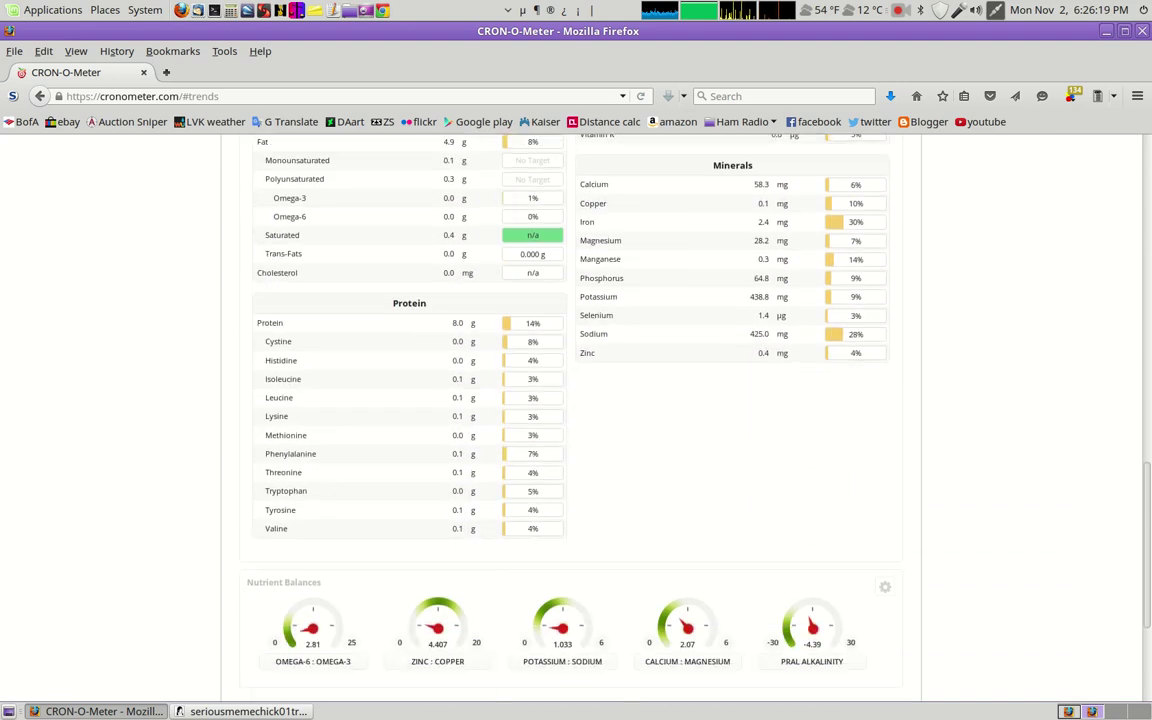
scroll(571, 400, up, 10)
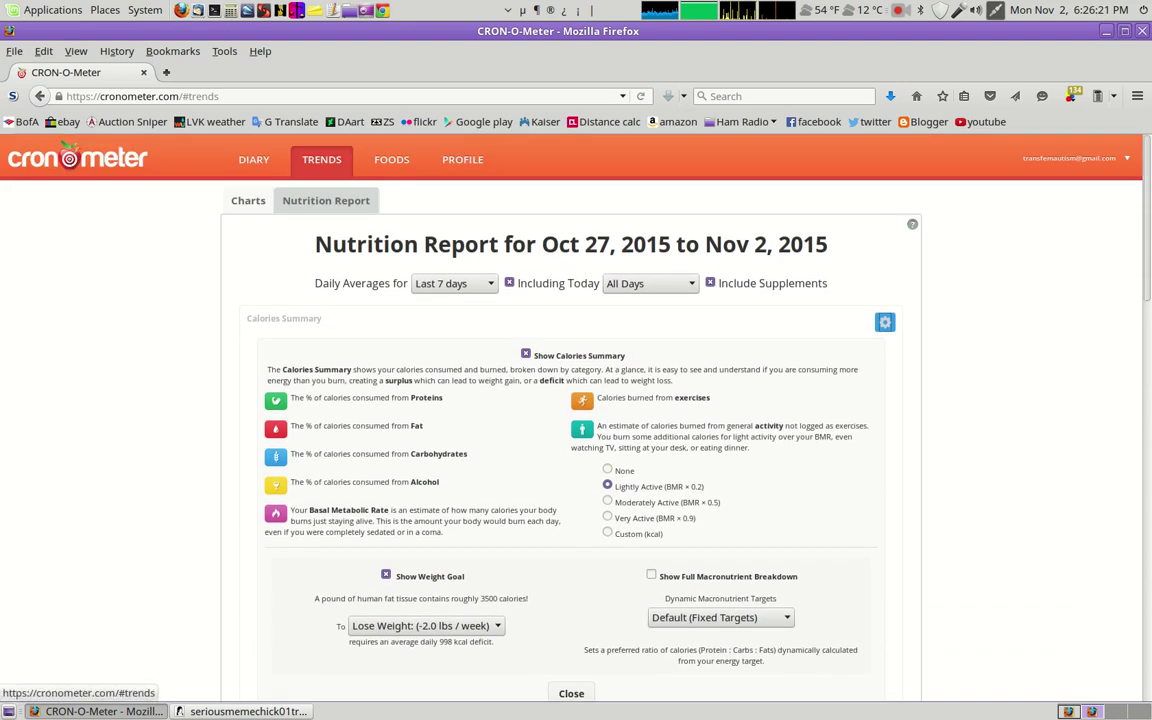
Switch to the November 2, 2015 diary and look over its whole-day actions menu
click(253, 159)
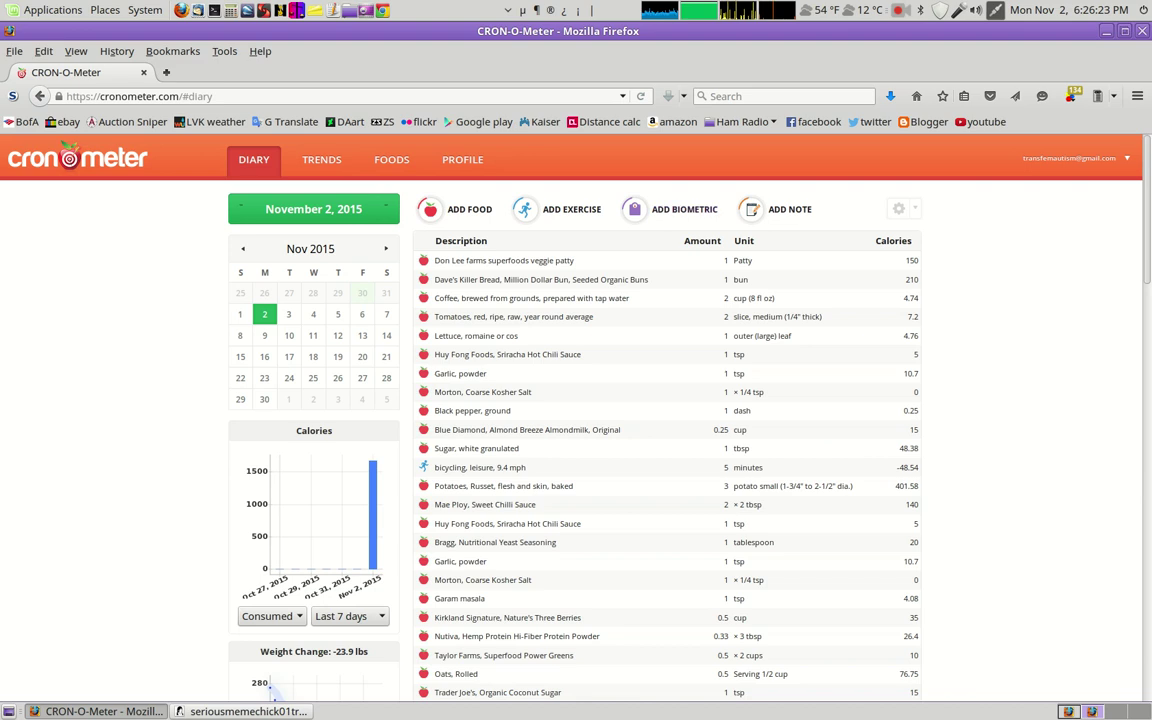
click(902, 209)
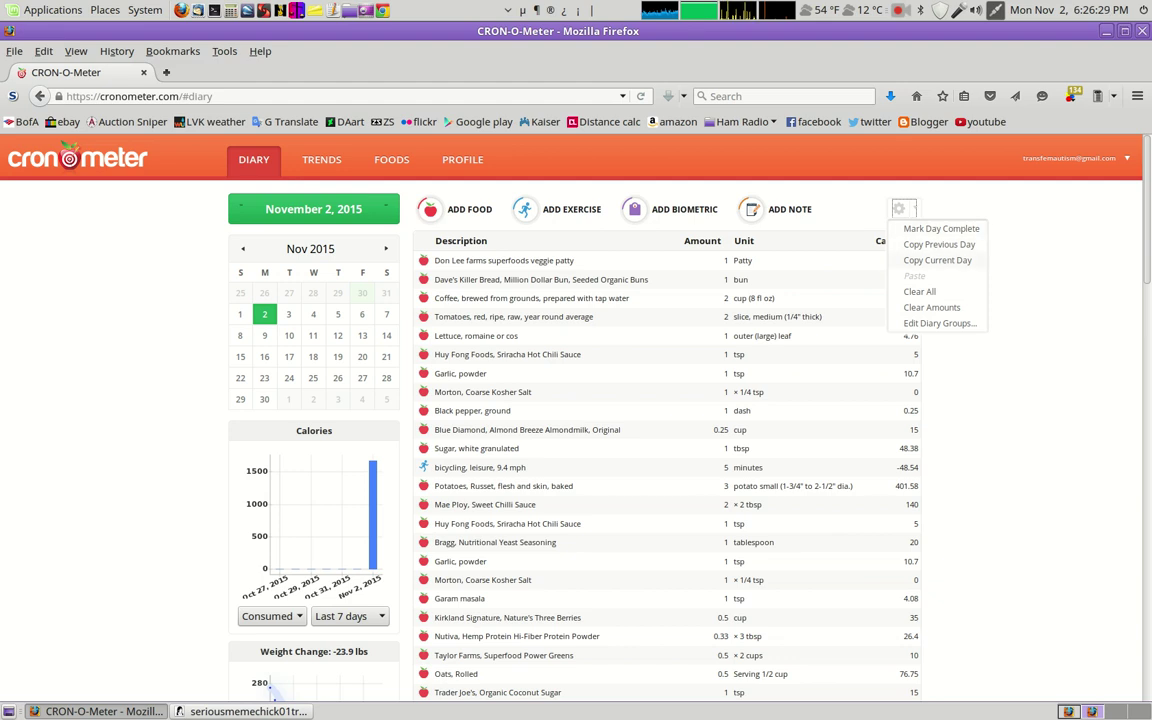
click(937, 260)
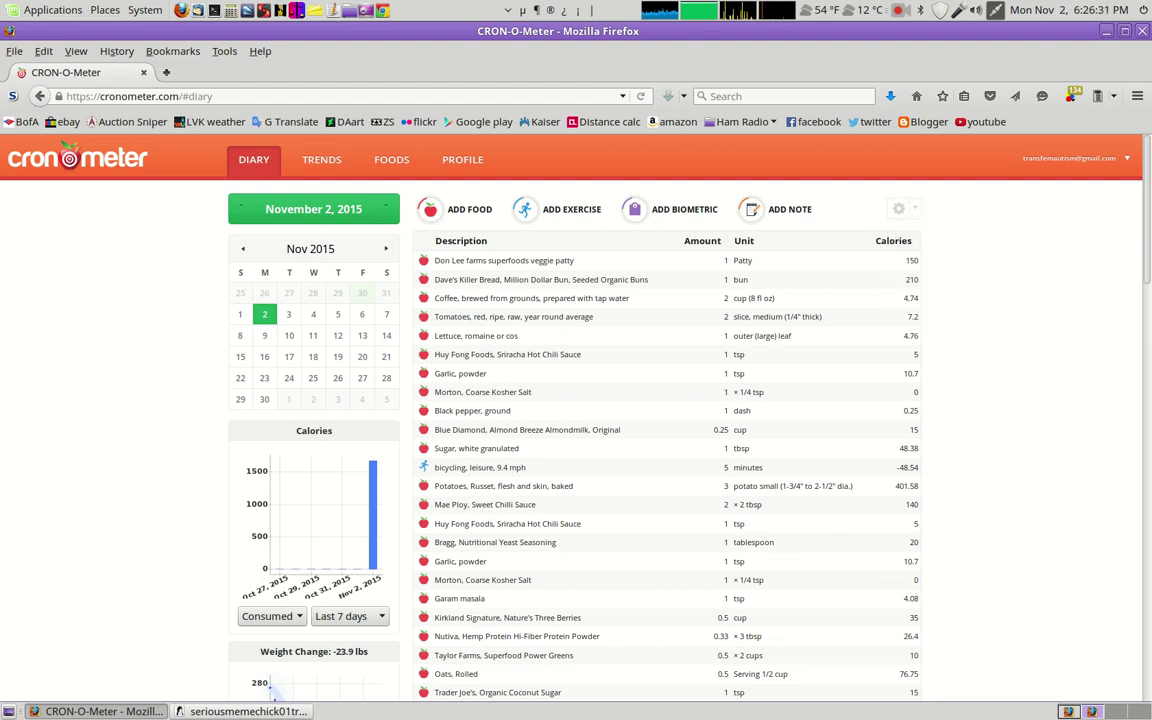
Check the diary's Calories Summary settings: 1674 kcal consumed, 2780 burned, 108 kcal left for the goal
scroll(268, 690, down, 8)
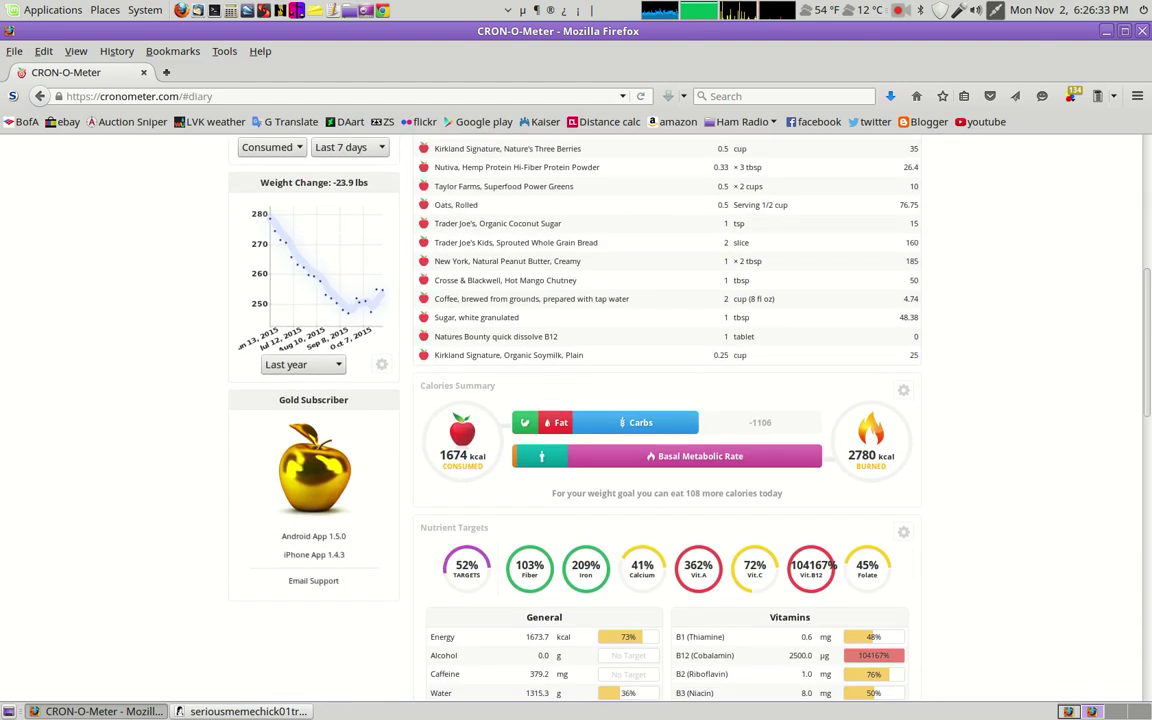
click(903, 390)
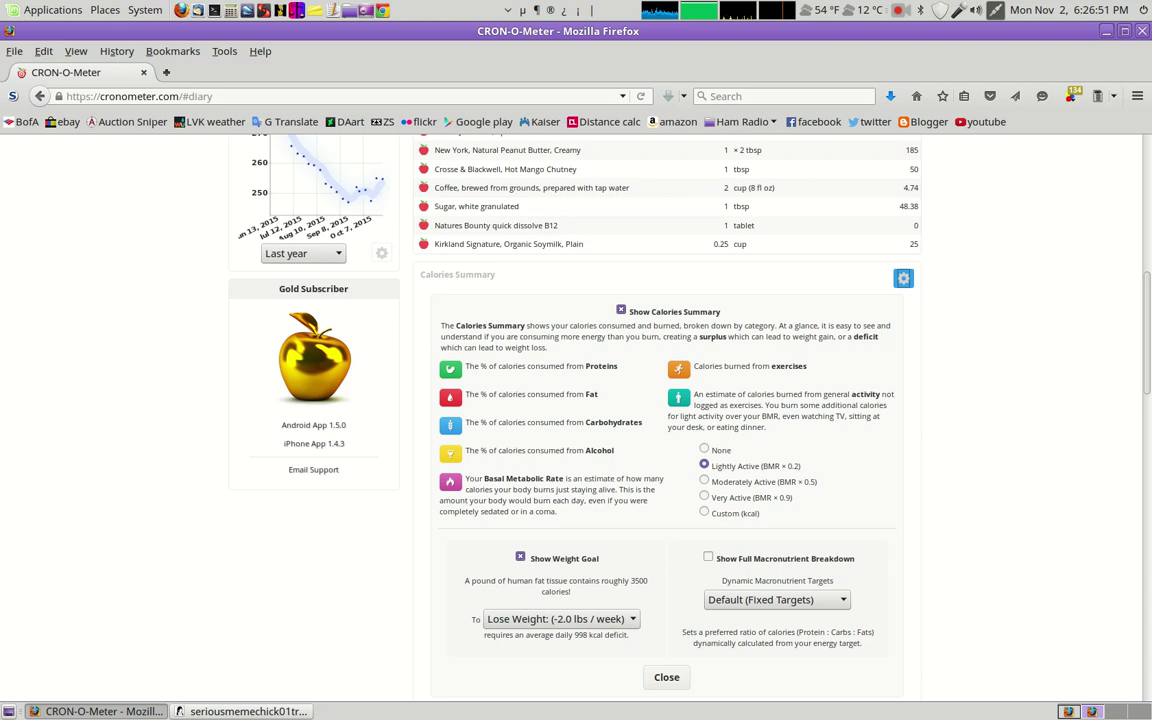
key(Escape)
scroll(670, 420, down, 7)
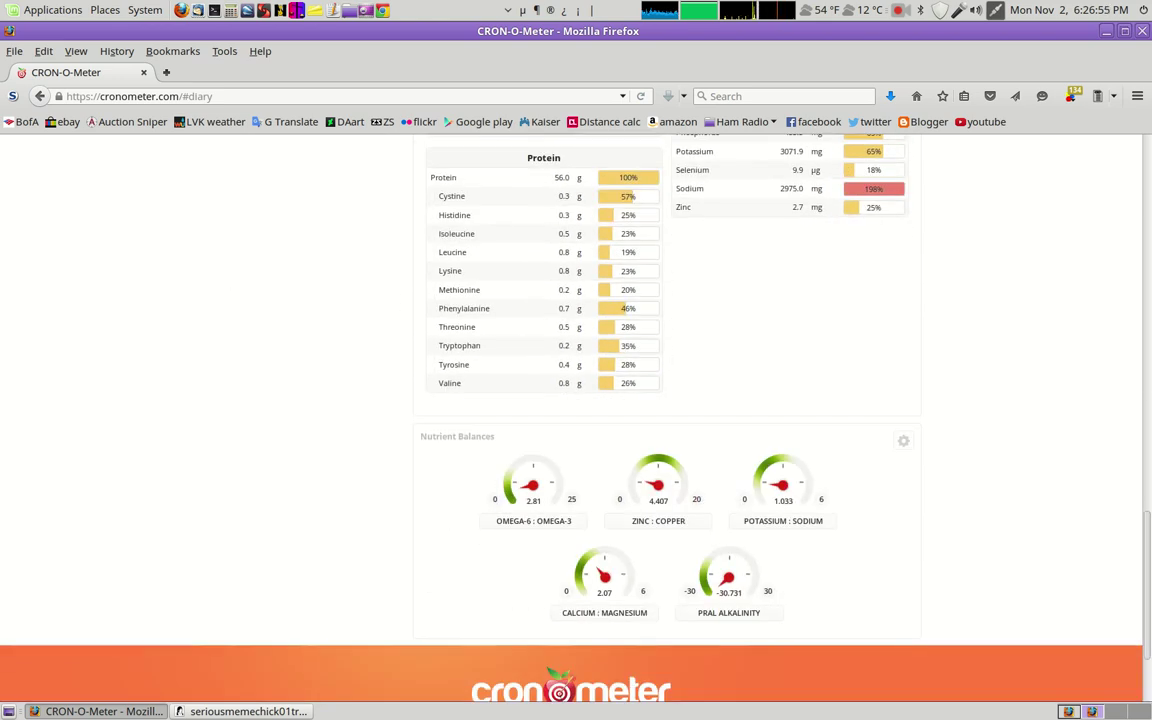
scroll(670, 420, up, 8)
scroll(670, 420, up, 2)
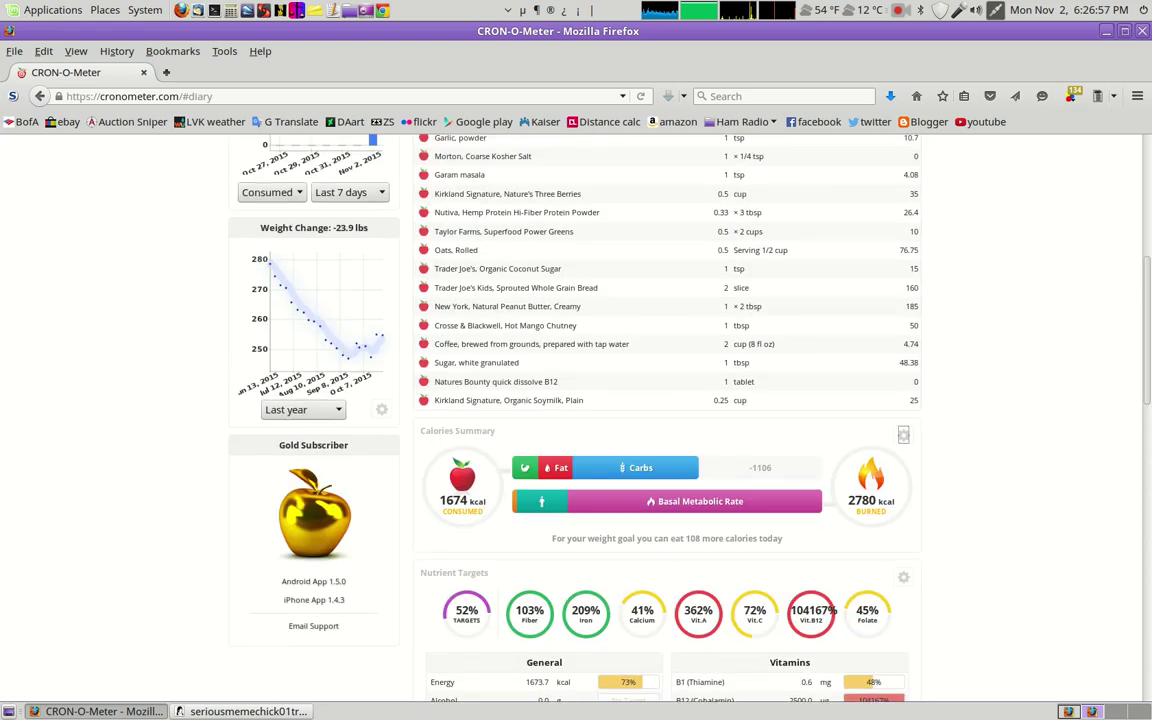
scroll(670, 420, up, 4)
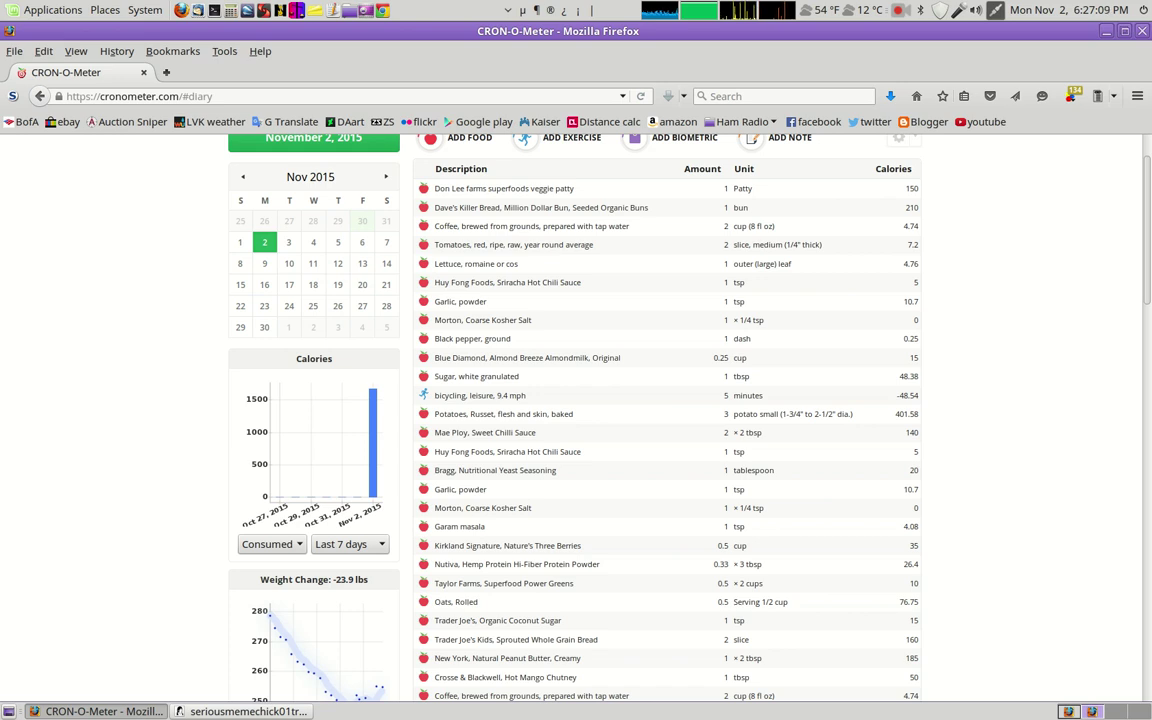
scroll(268, 690, up, 2)
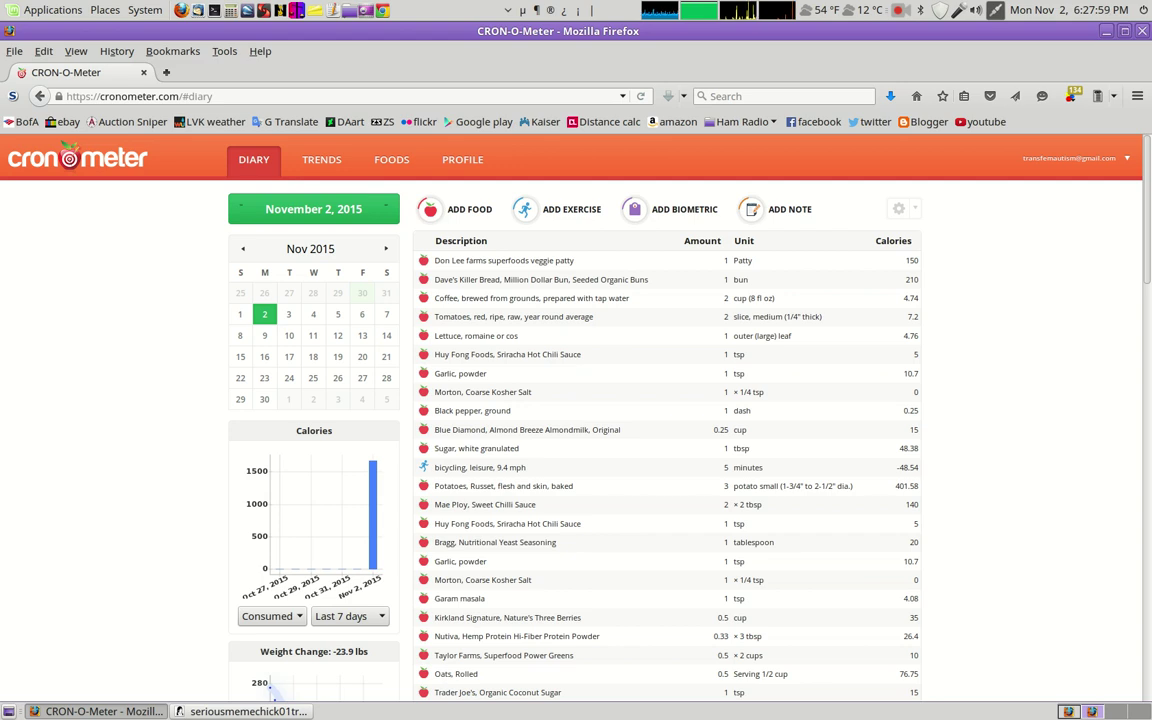
scroll(270, 690, down, 3)
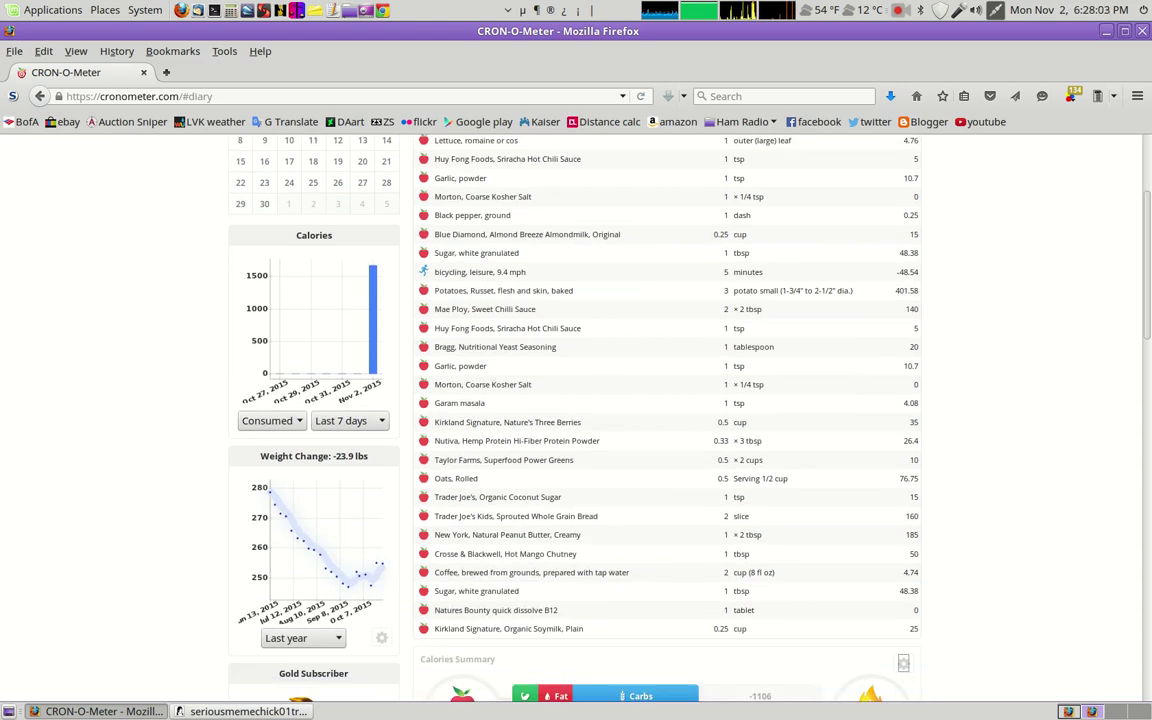
scroll(576, 410, up, 2)
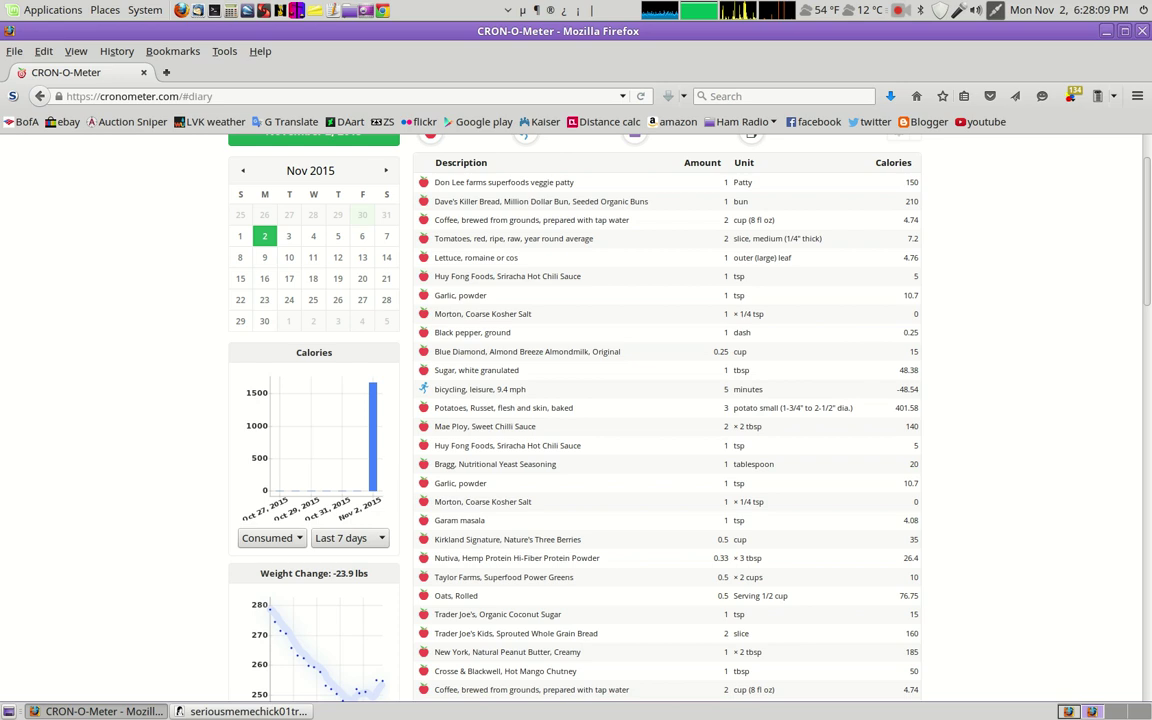
scroll(270, 690, up, 2)
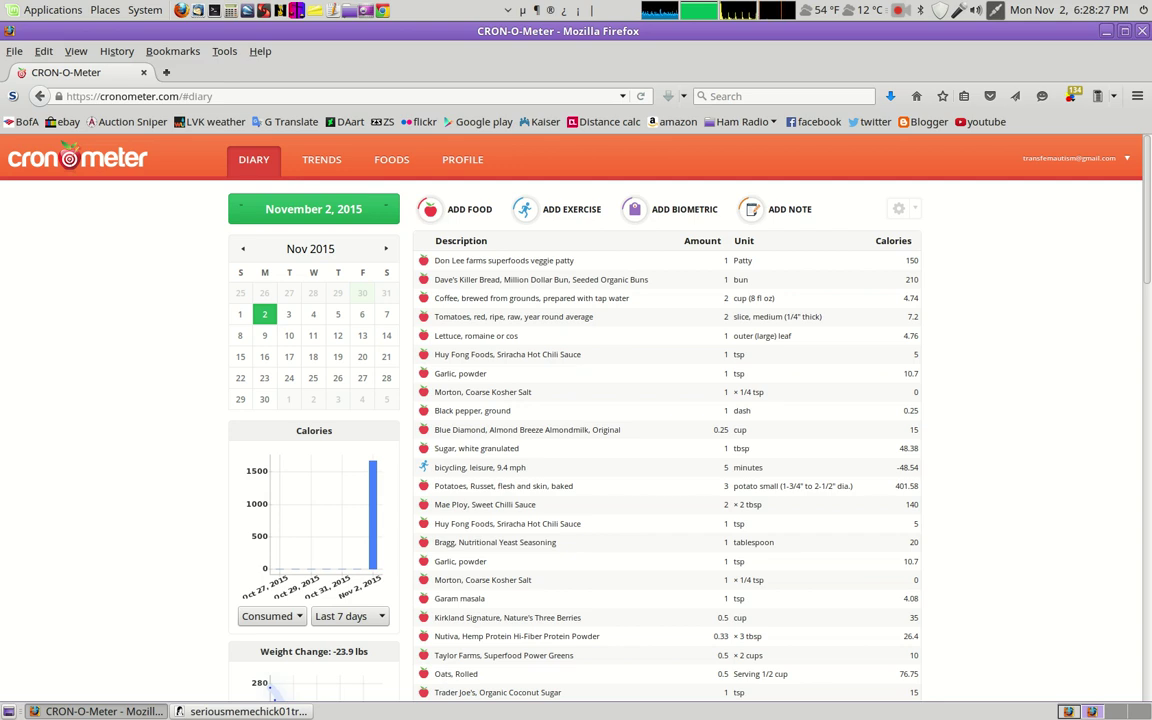
scroll(270, 690, down, 4)
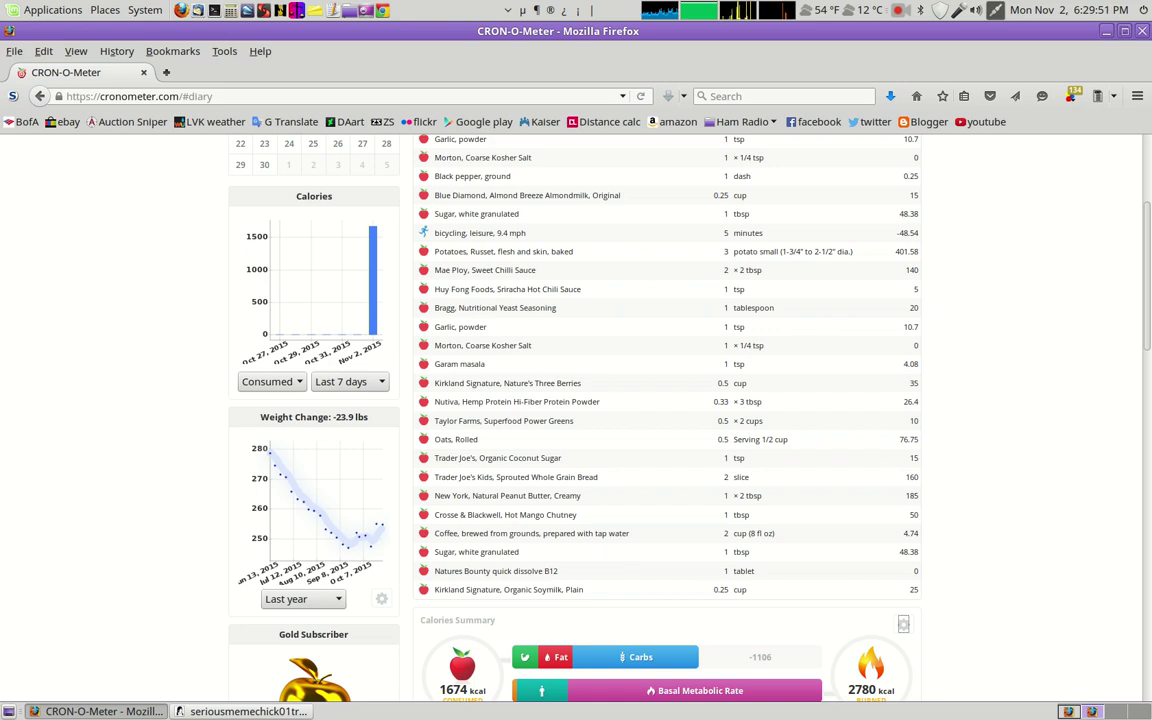
scroll(660, 400, up, 1)
scroll(268, 697, up, 4)
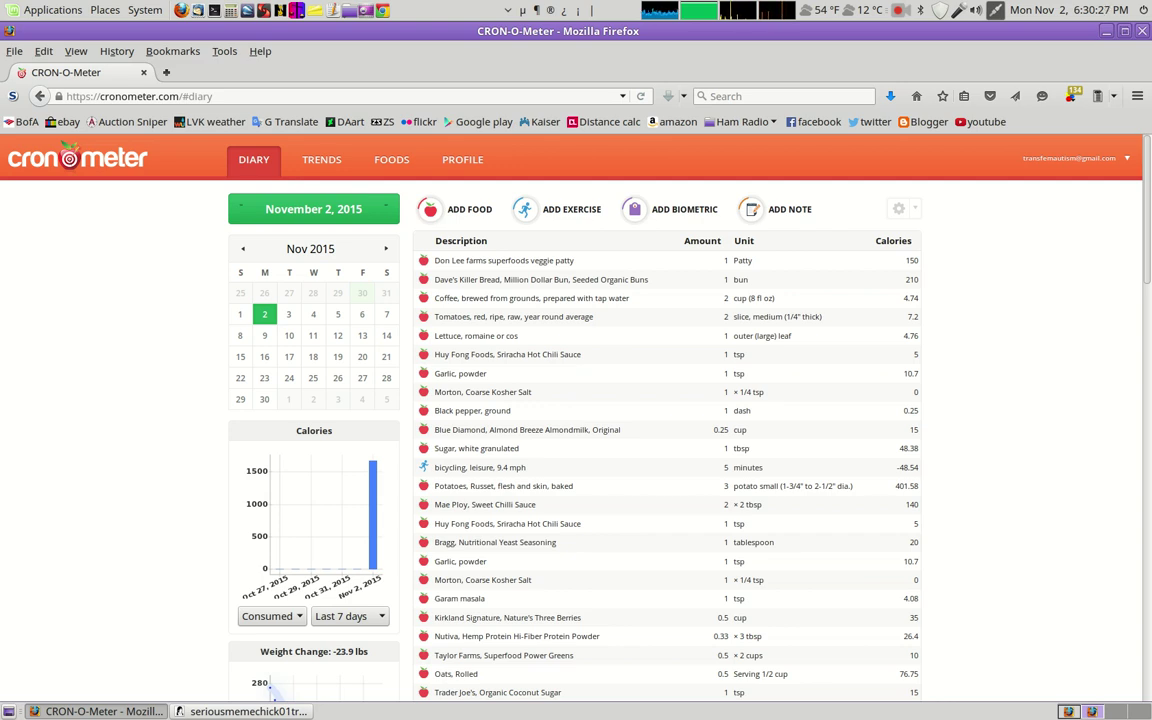
Scroll back to the top of the diary, showing the date, calendar, veggie patty and 210 kcal bun
scroll(270, 692, down, 4)
scroll(540, 330, down, 20)
scroll(540, 330, down, 4)
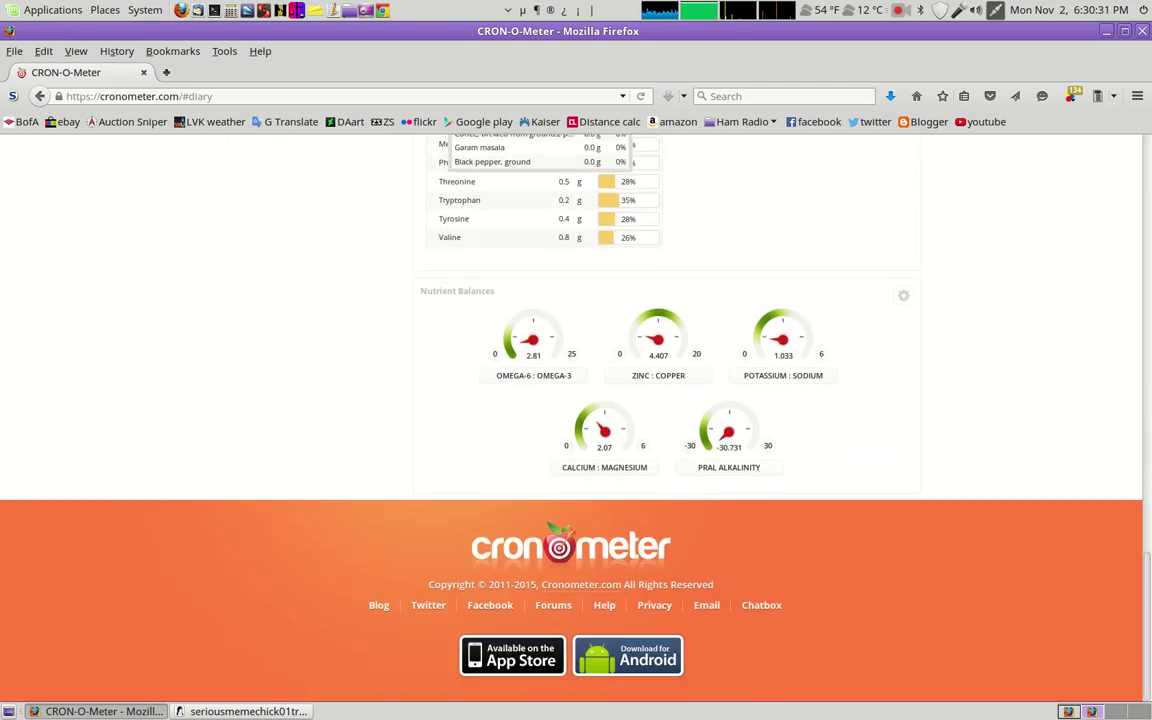
scroll(540, 330, up, 20)
scroll(540, 330, up, 5)
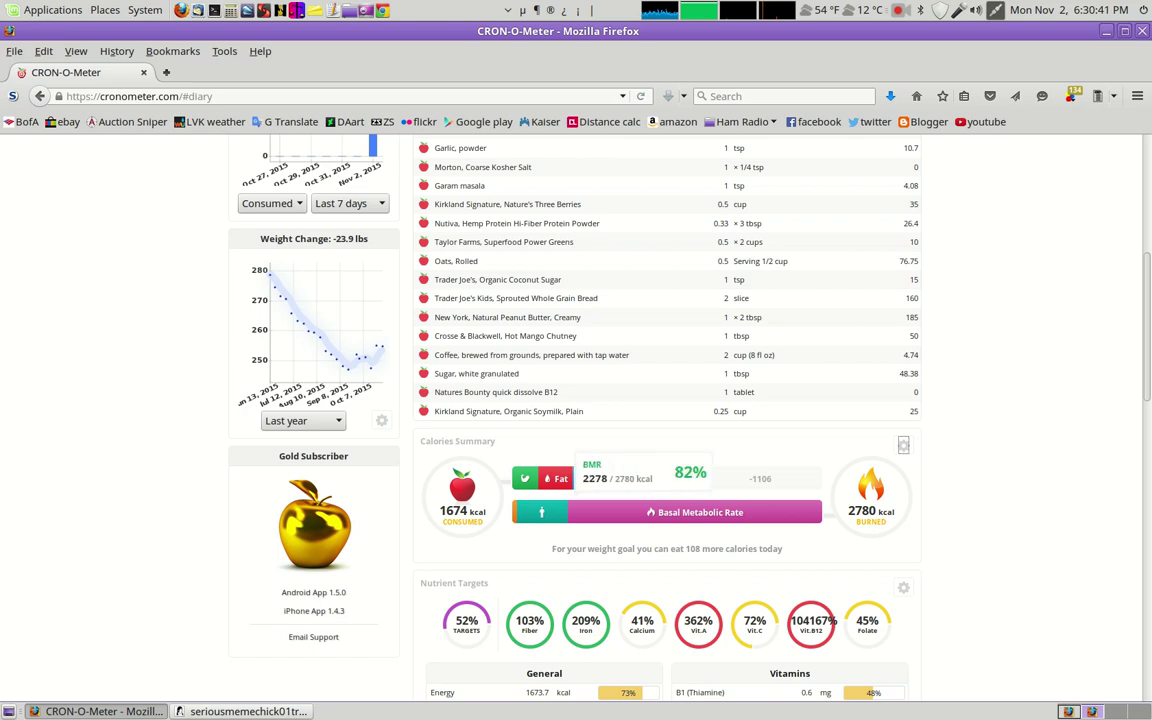
scroll(667, 400, up, 5)
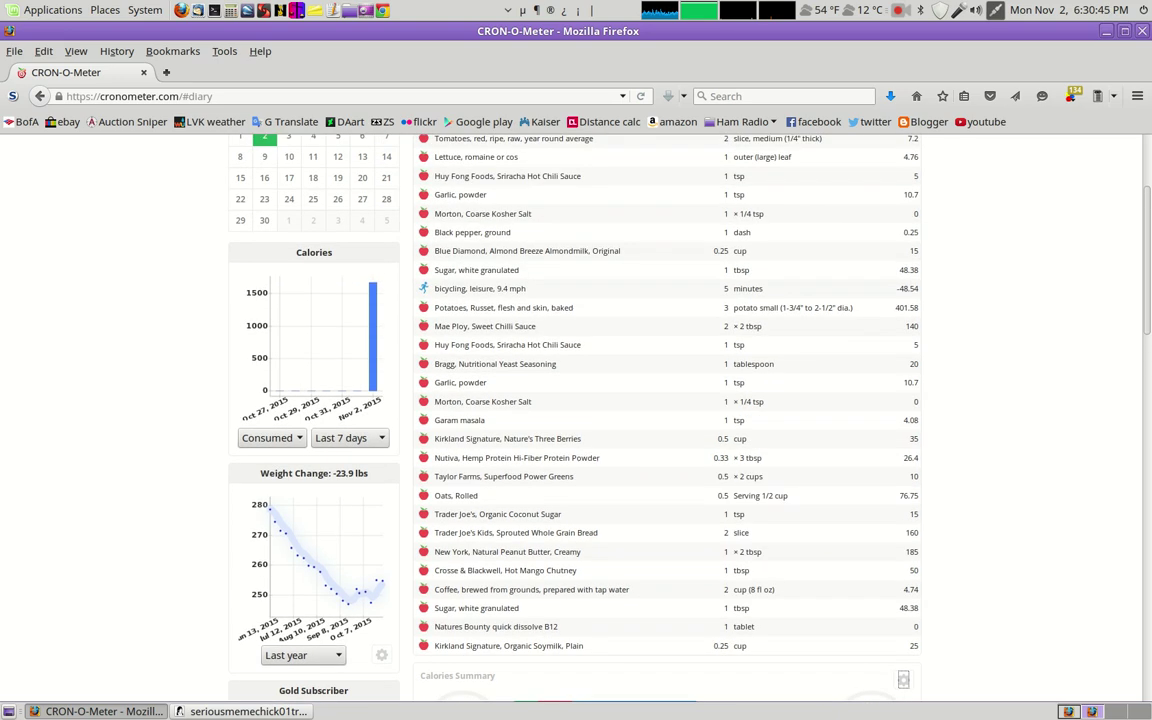
scroll(667, 400, up, 3)
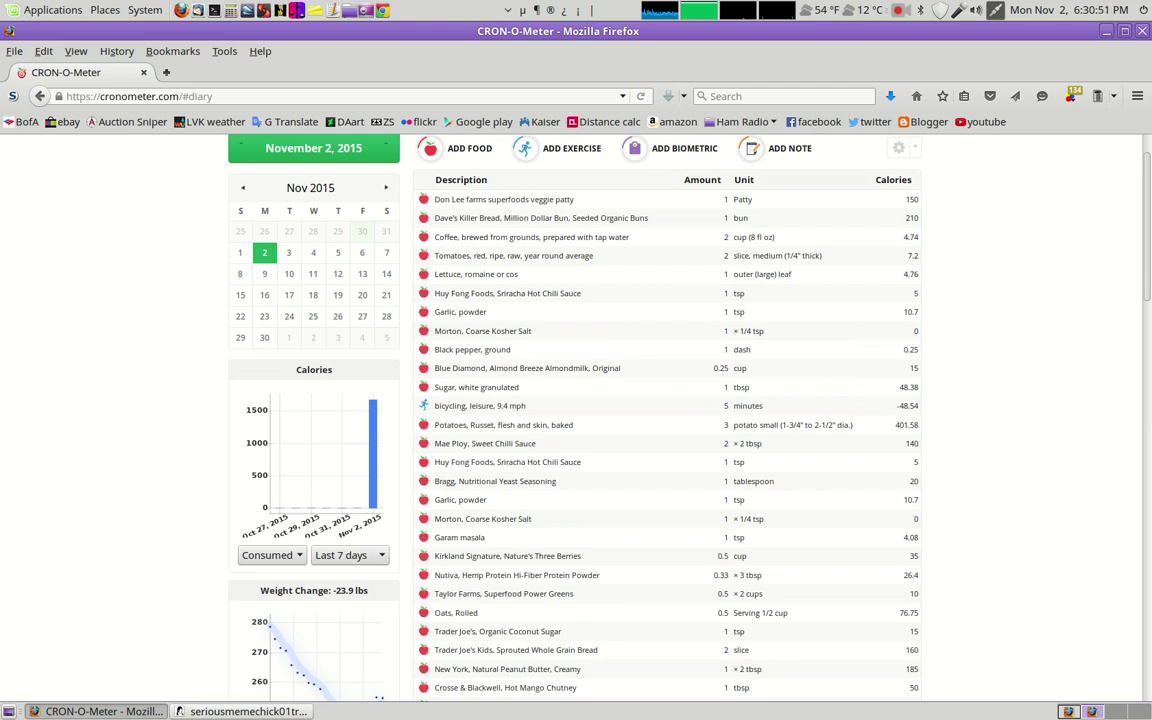
scroll(576, 400, up, 1)
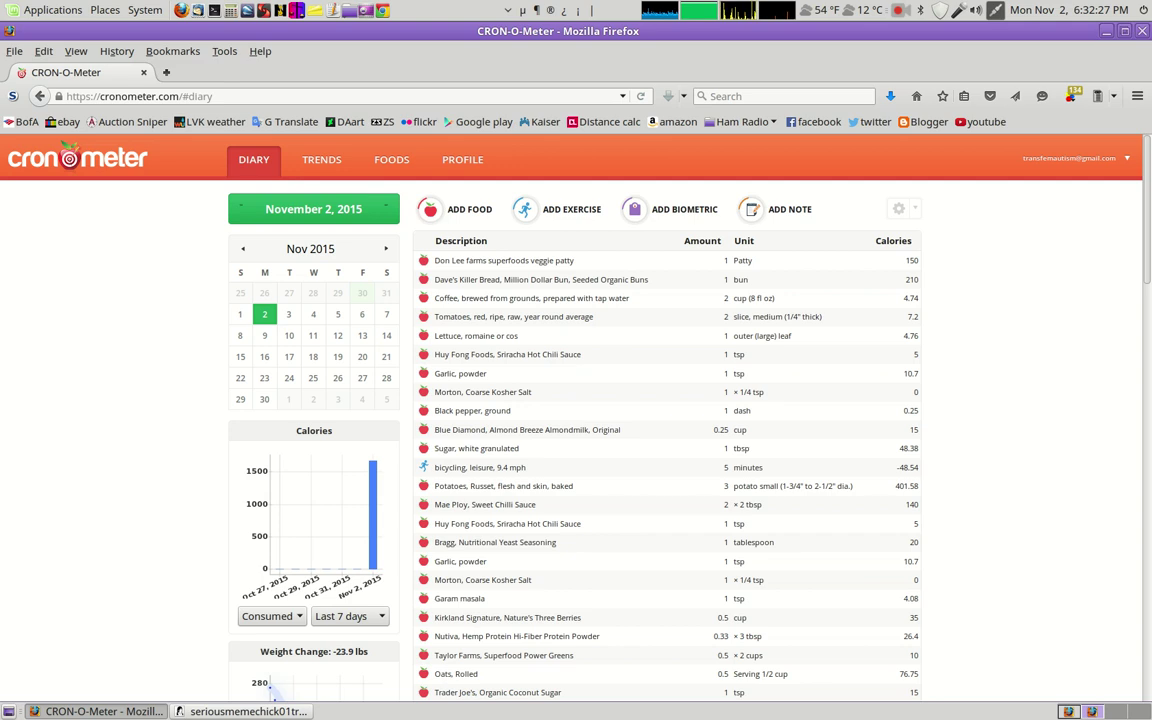
scroll(270, 690, down, 8)
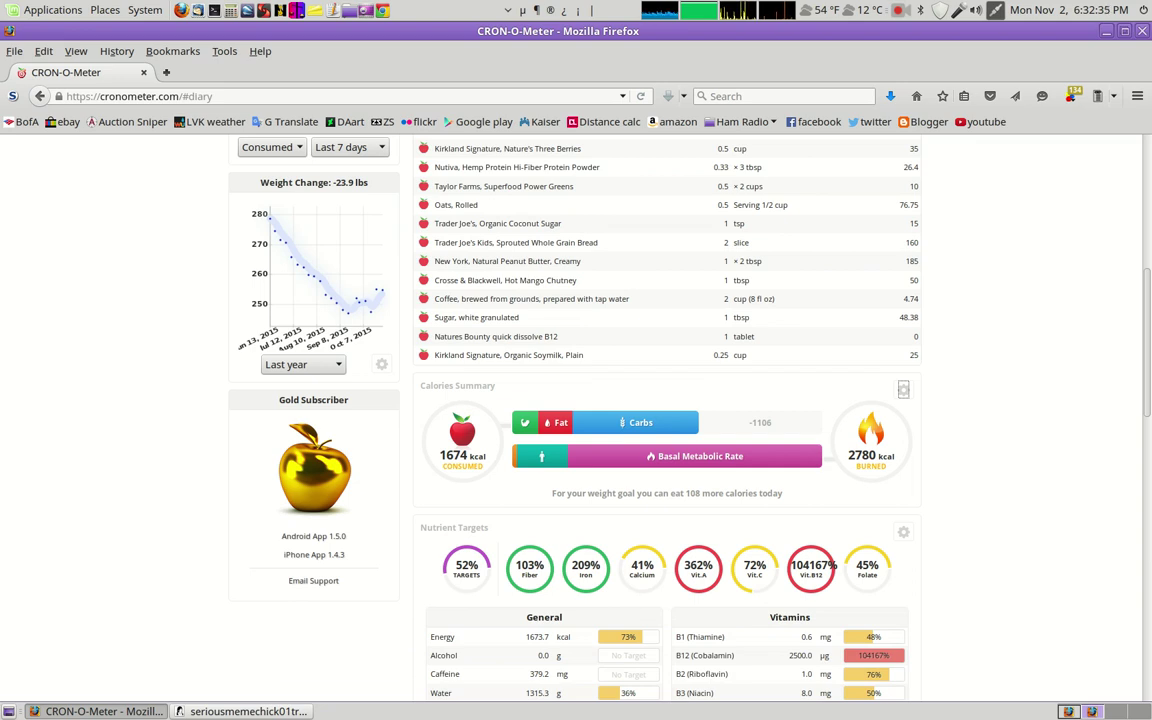
scroll(620, 400, down, 5)
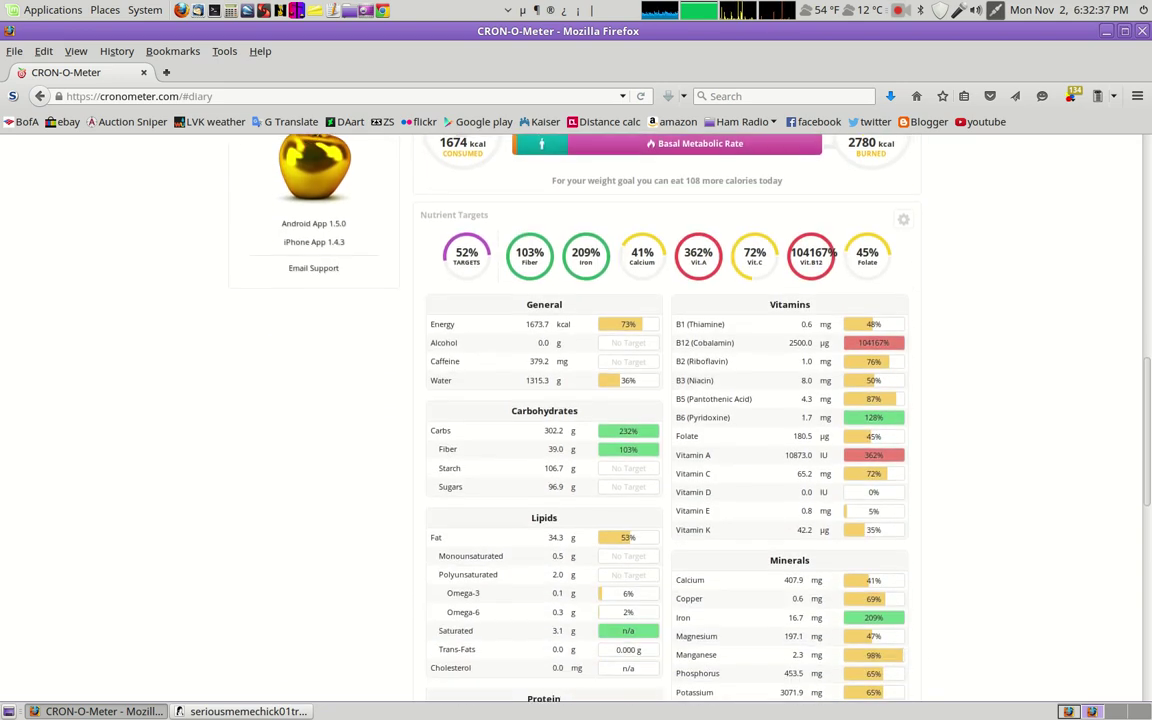
scroll(620, 400, up, 6)
scroll(620, 400, up, 3)
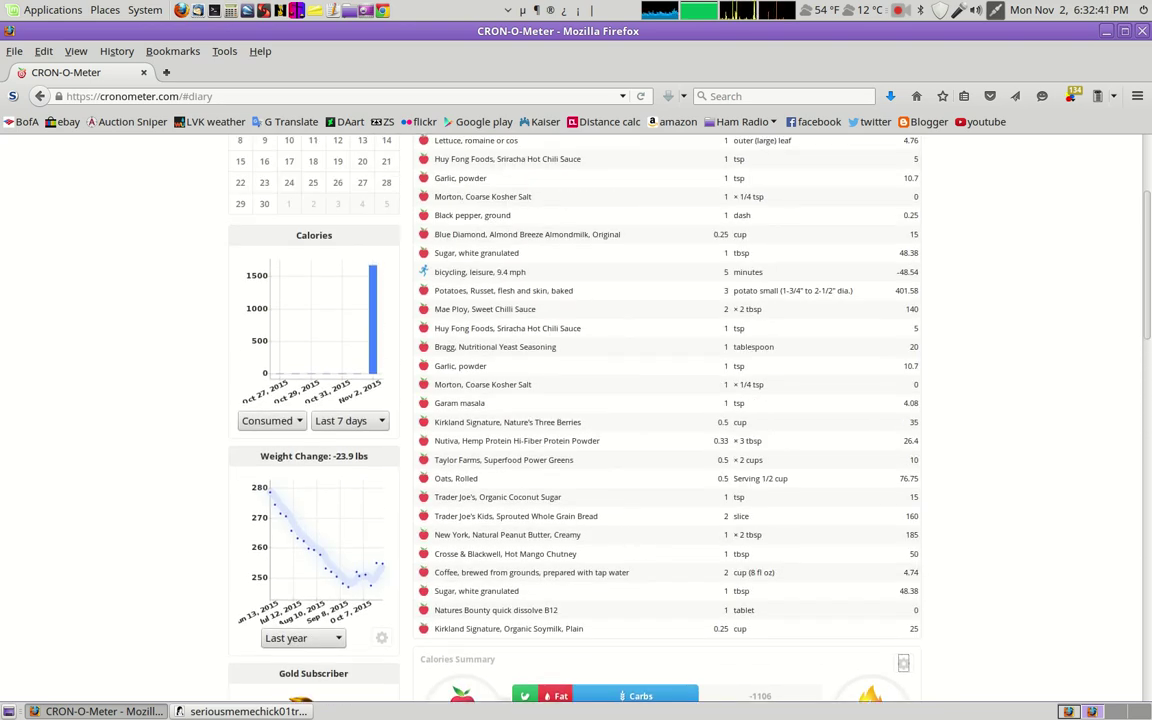
scroll(620, 400, down, 8)
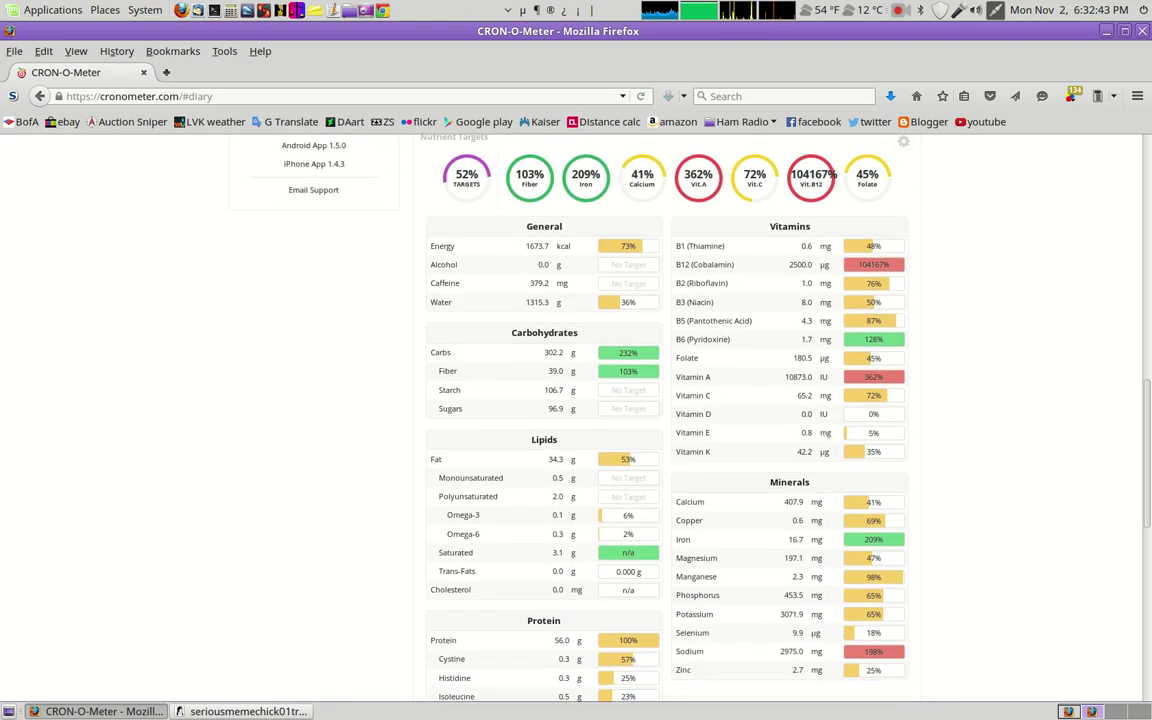
scroll(620, 400, up, 2)
scroll(620, 400, up, 1)
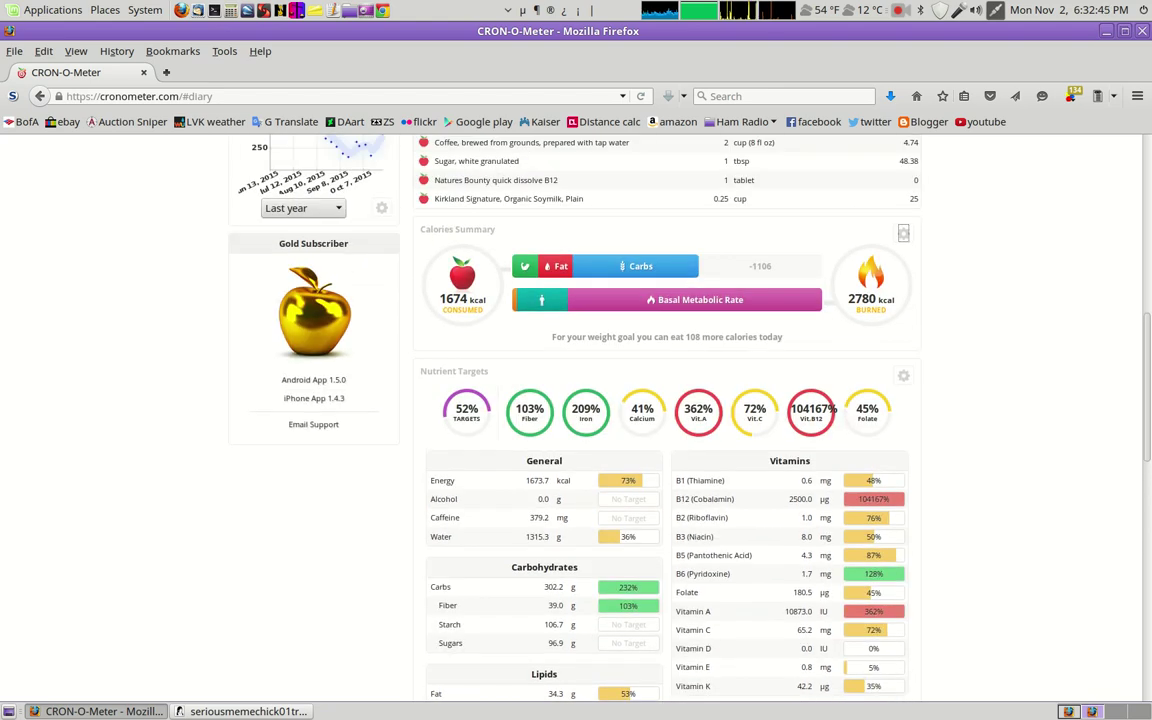
scroll(620, 400, down, 2)
scroll(720, 434, down, 2)
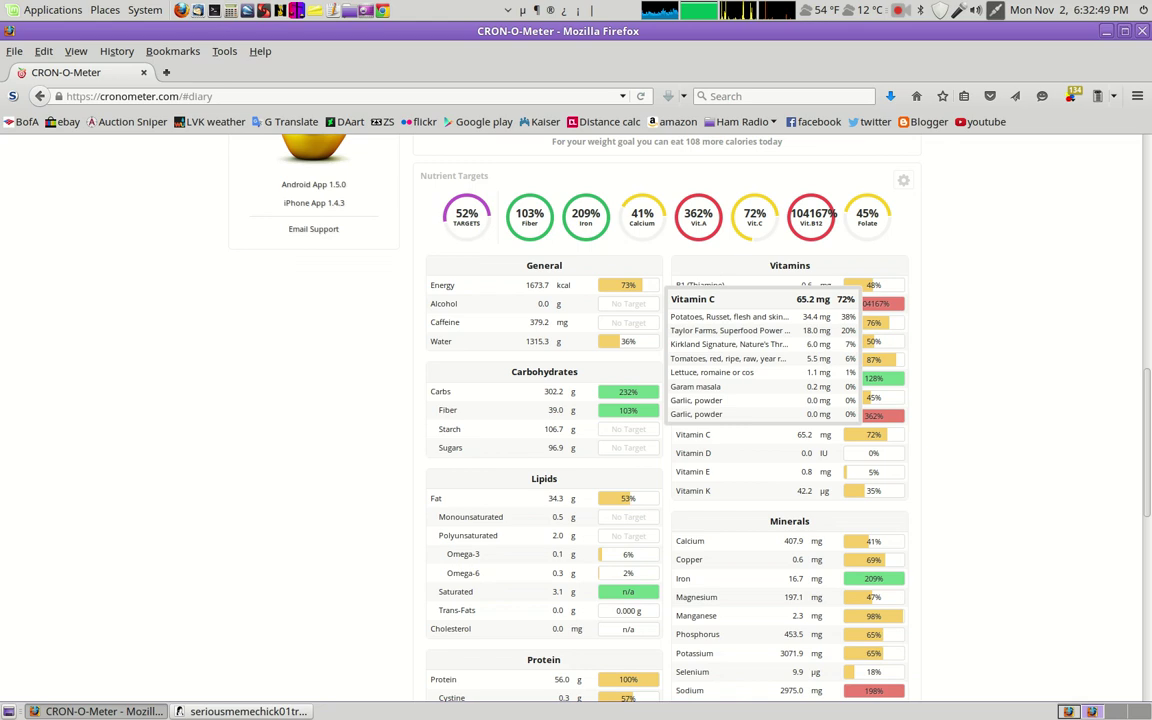
scroll(720, 434, down, 5)
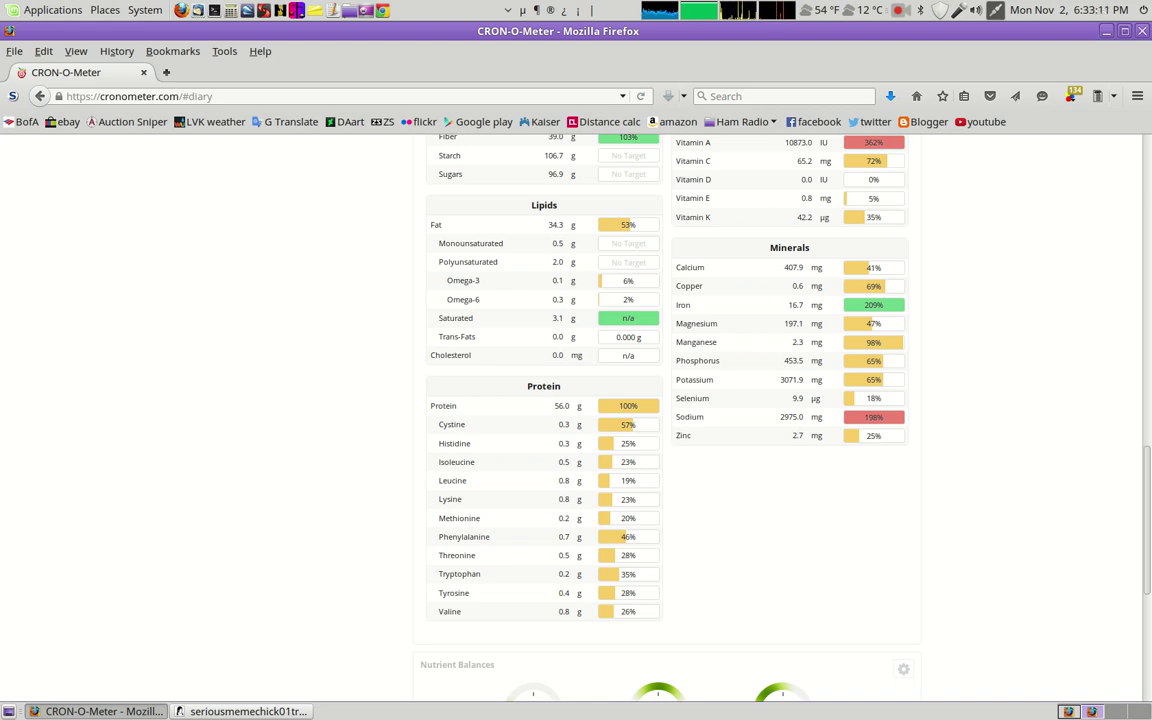
scroll(268, 690, up, 15)
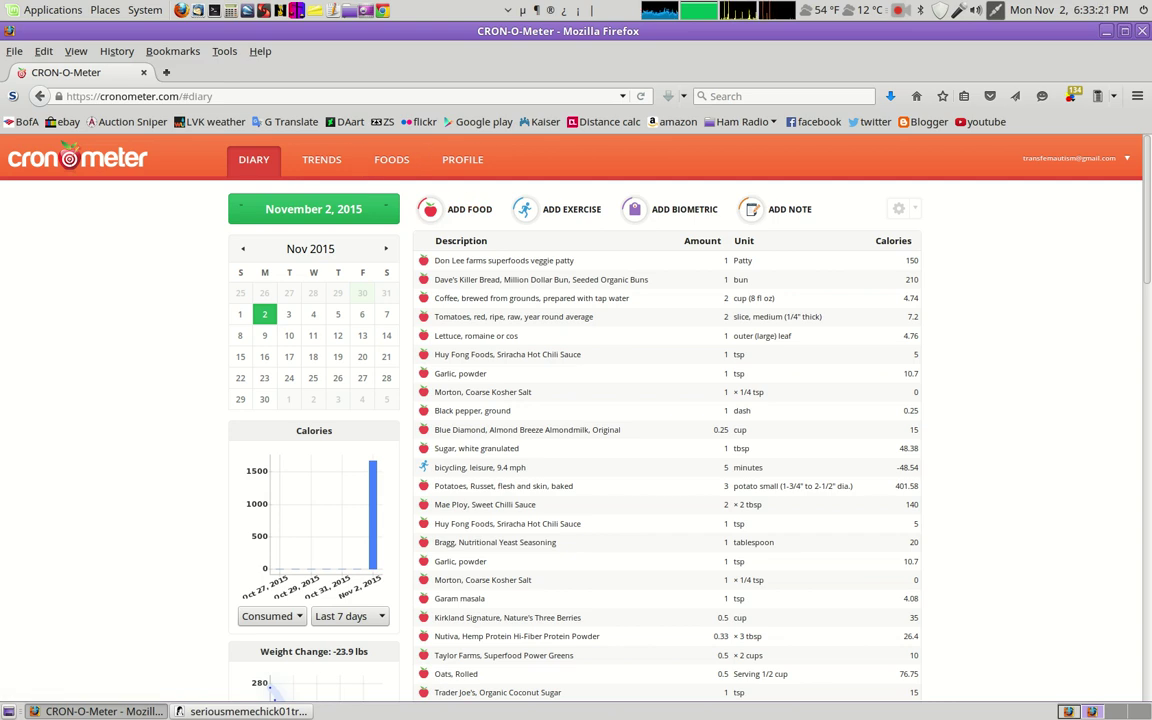
scroll(268, 690, down, 3)
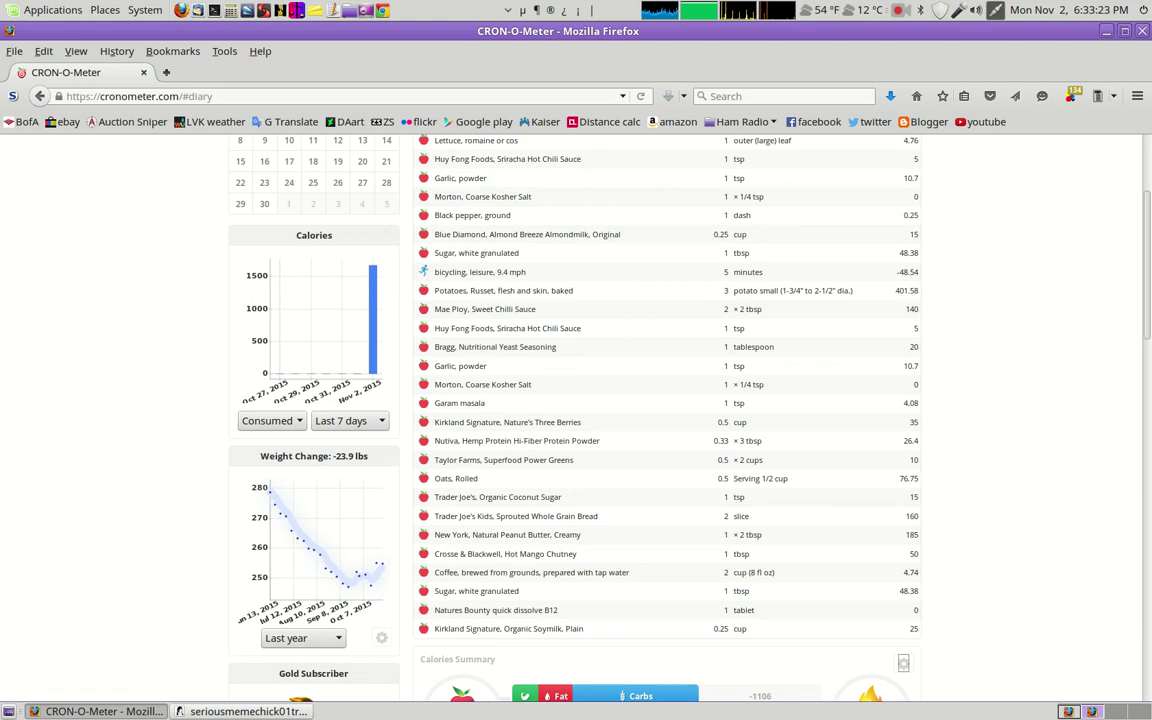
scroll(268, 690, up, 3)
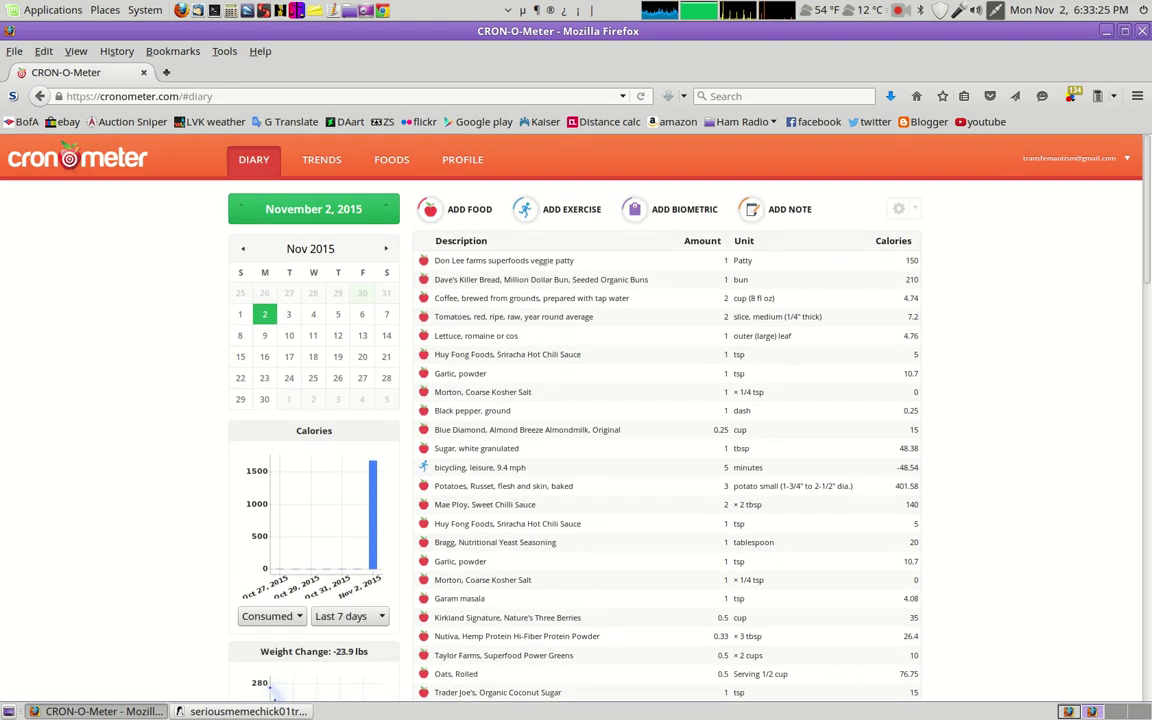
scroll(268, 698, down, 14)
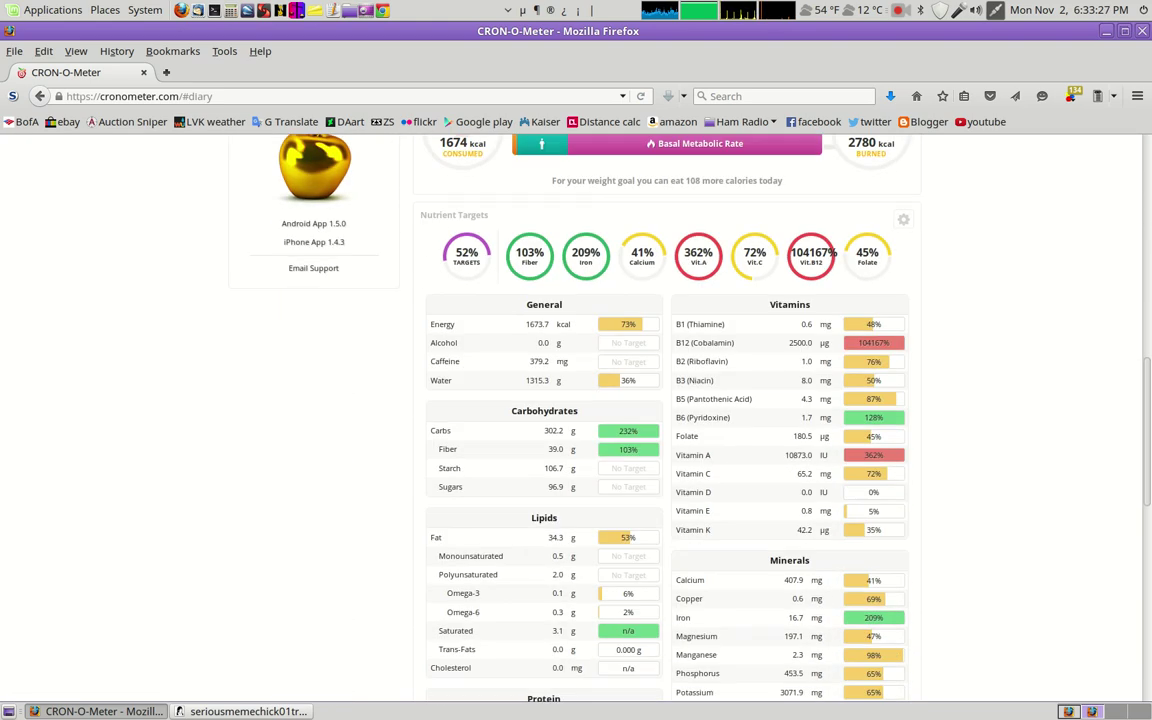
scroll(576, 420, down, 7)
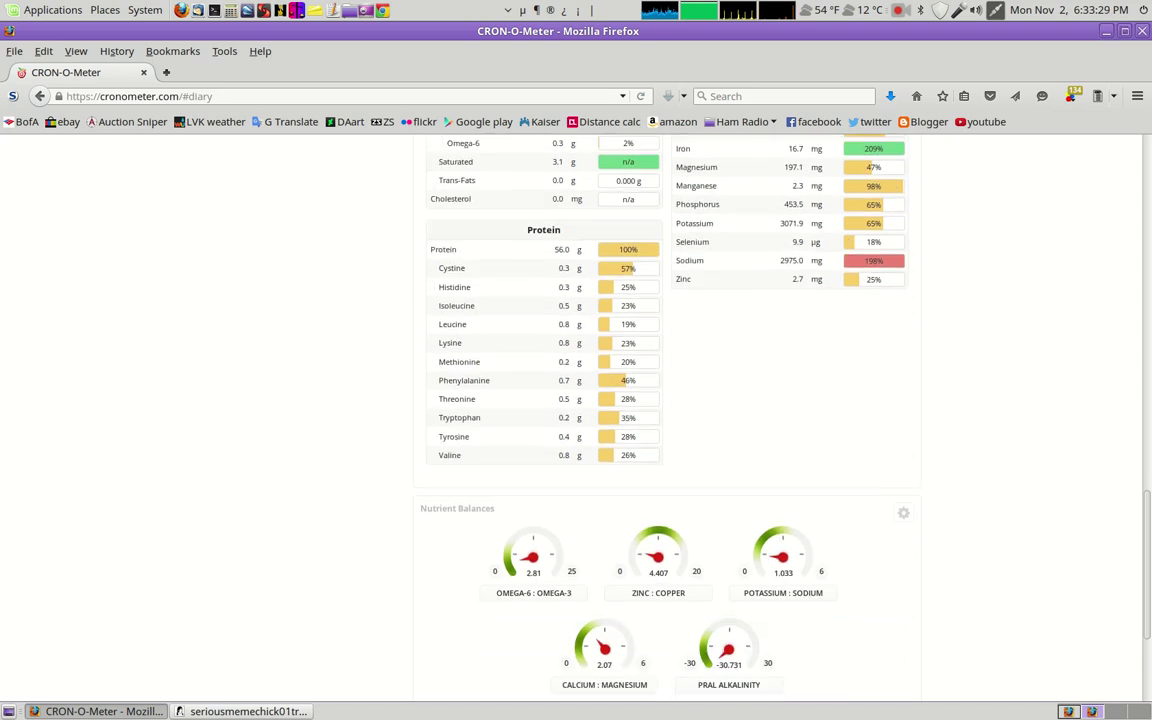
scroll(576, 420, up, 10)
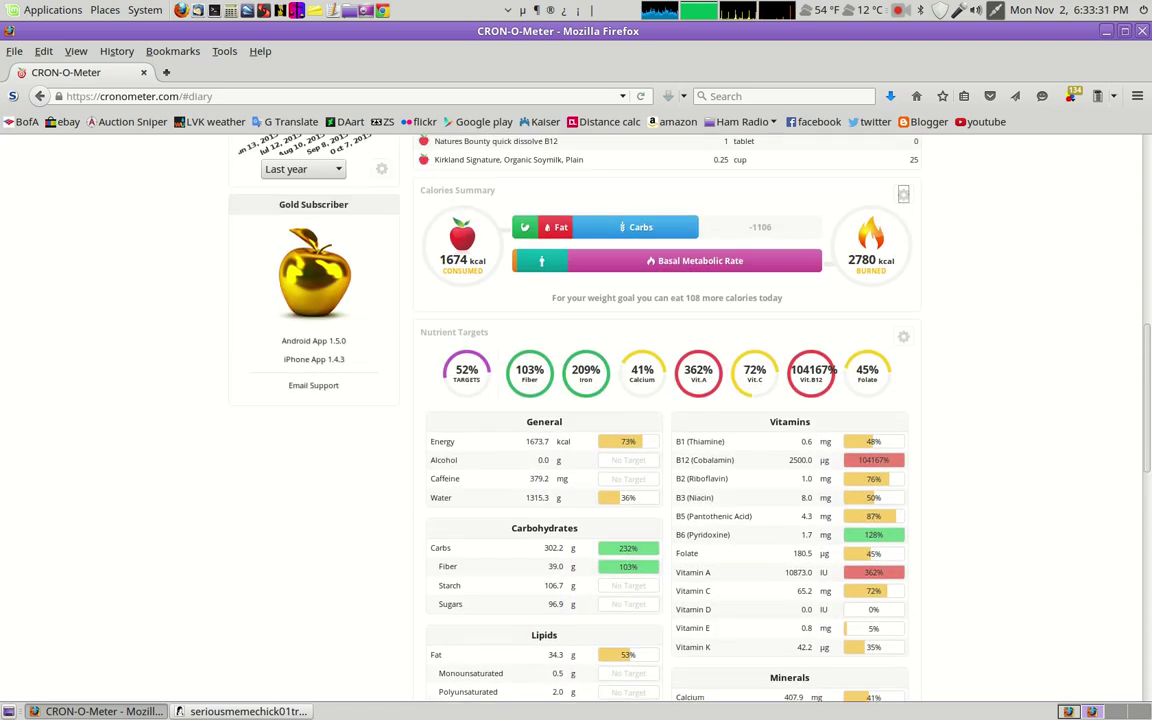
scroll(270, 694, up, 8)
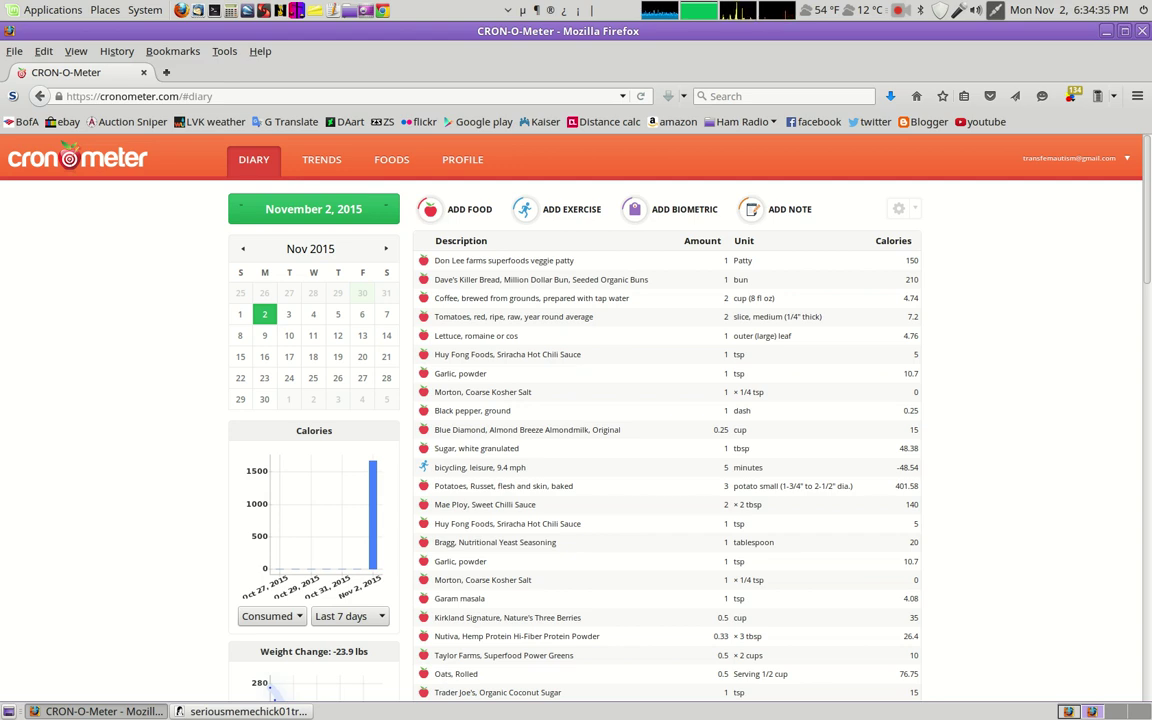
scroll(270, 690, down, 1)
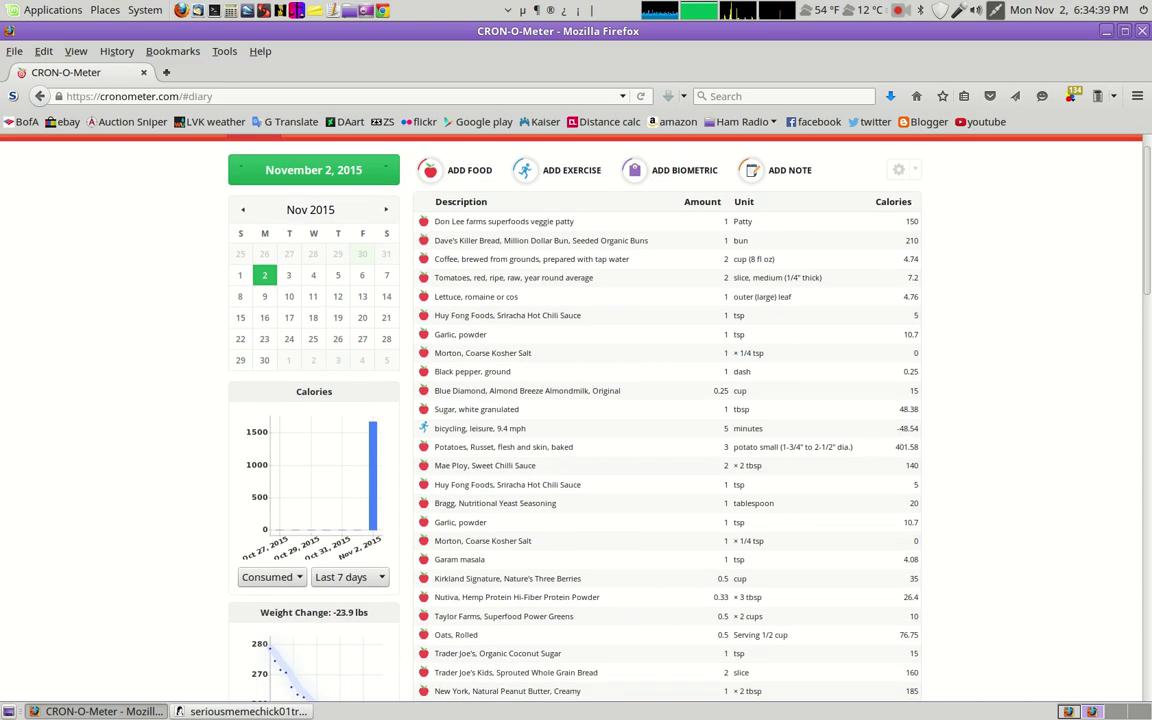
scroll(576, 420, down, 4)
scroll(270, 690, down, 2)
scroll(270, 690, up, 7)
scroll(270, 690, down, 1)
scroll(270, 690, up, 1)
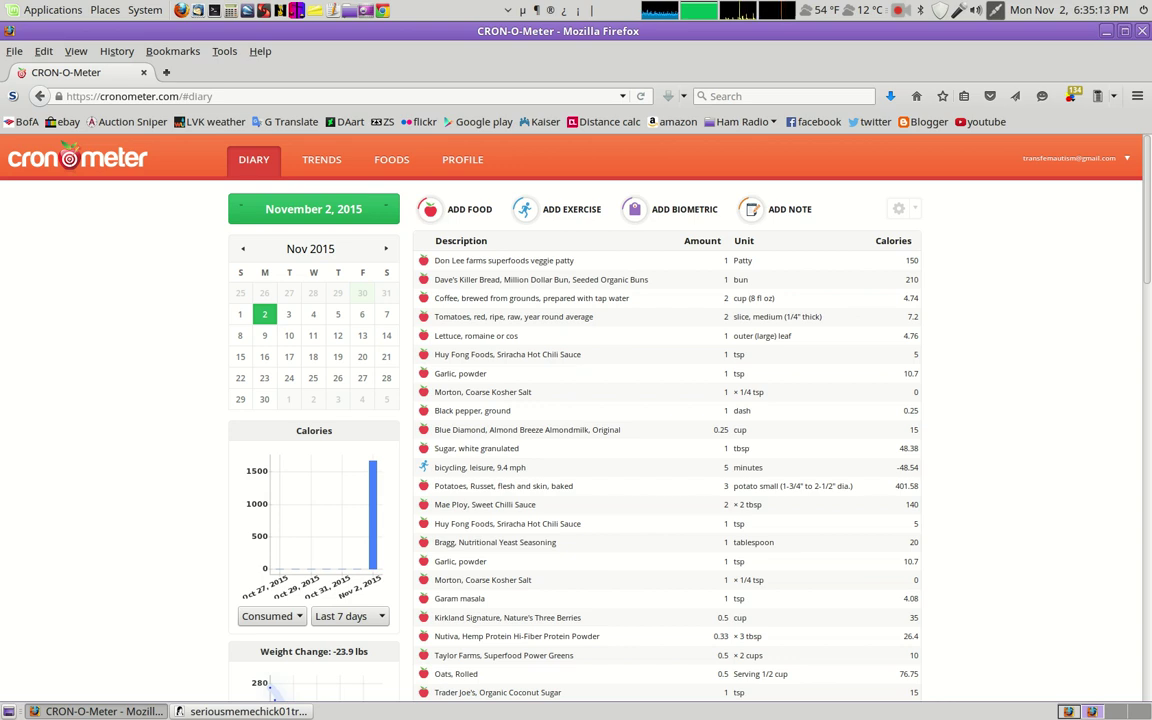
click(898, 10)
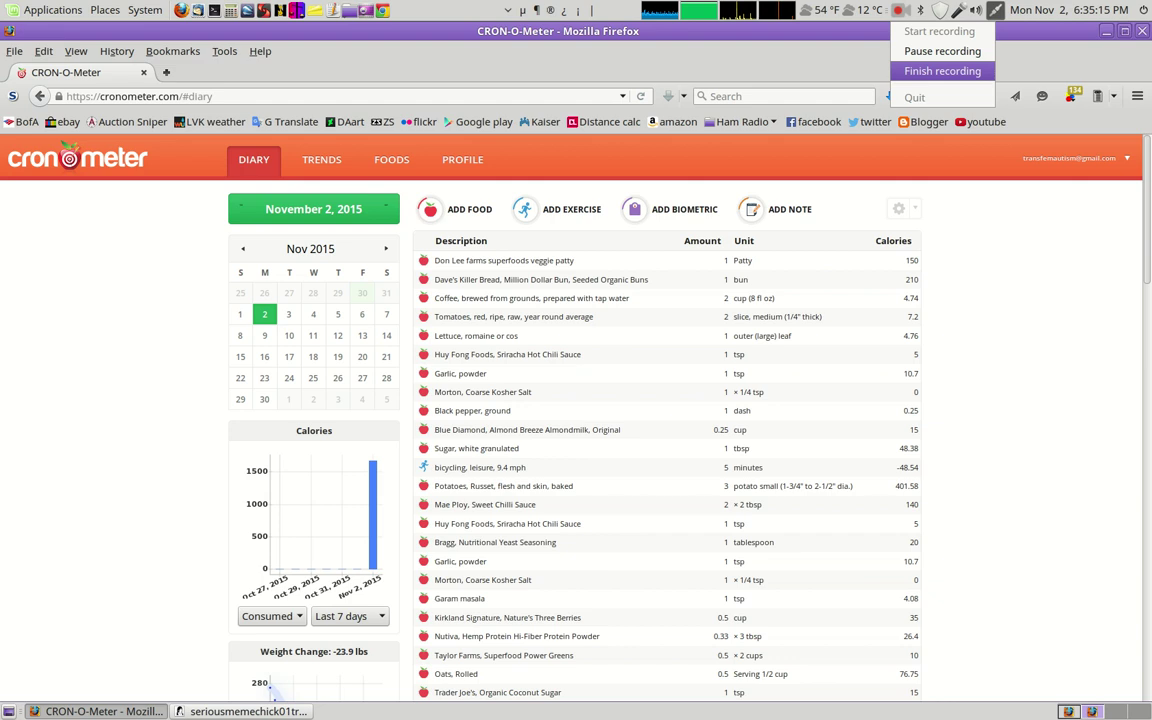